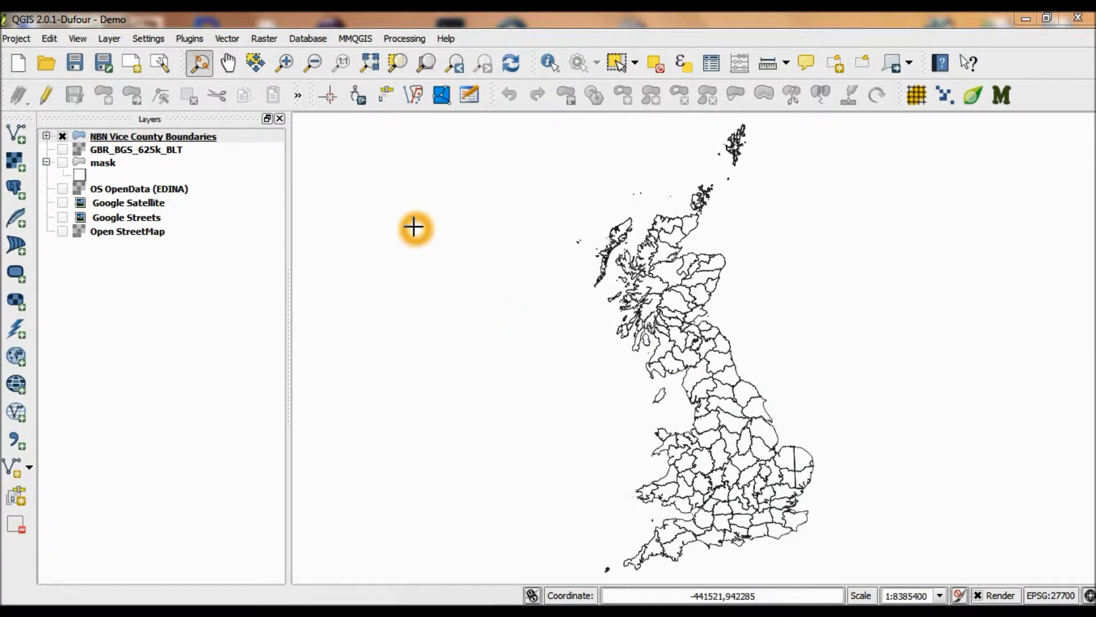
Step: Open the Map mashup panel from the TomBio productivity tools plugin menu
left_click(187, 40)
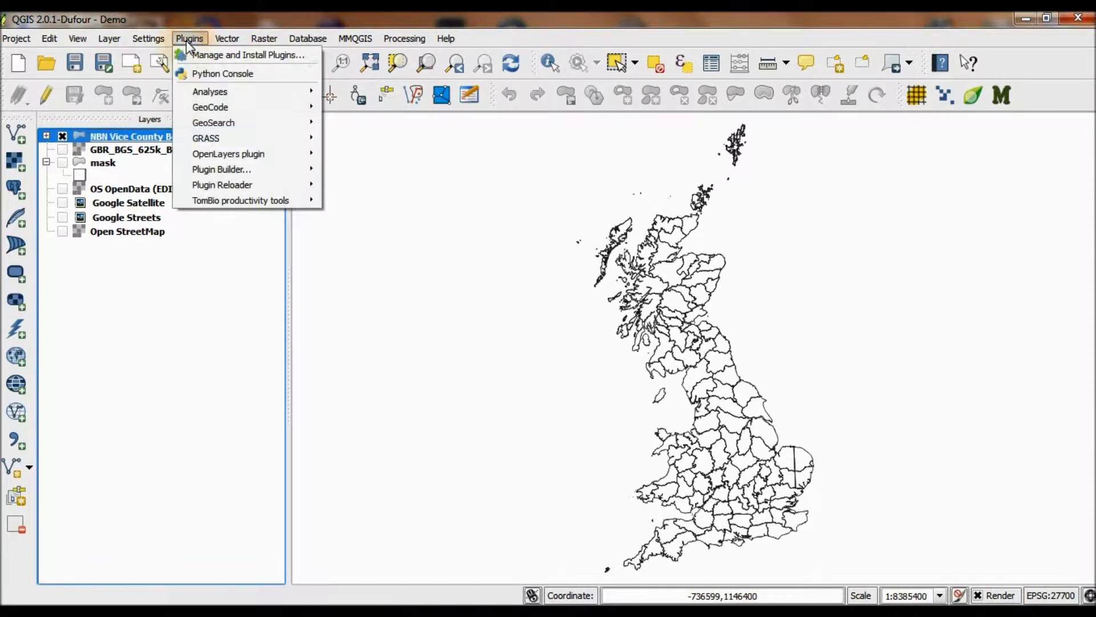
mouse_move(256, 206)
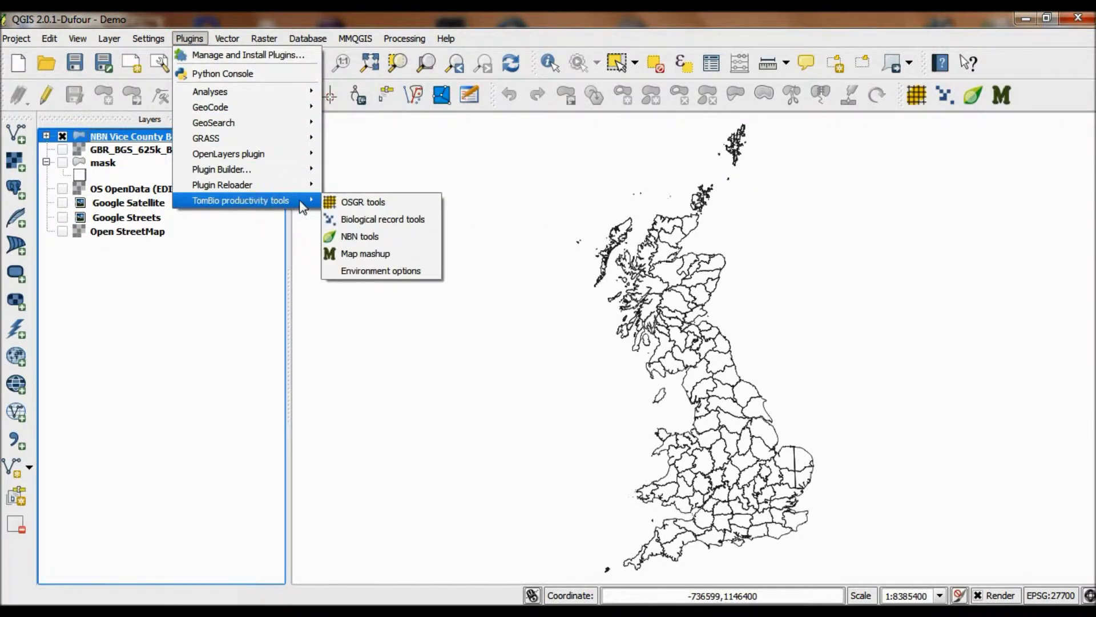
left_click(355, 255)
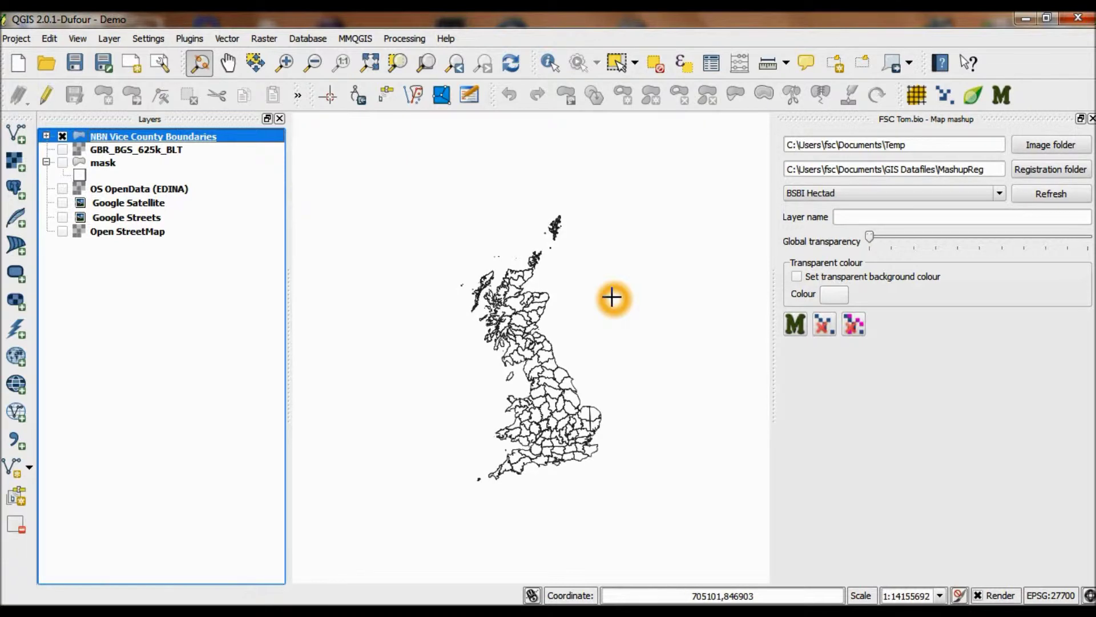
Step: Zoom in on Great Britain in the vice county boundaries map, then switch to the browser
left_click(284, 63)
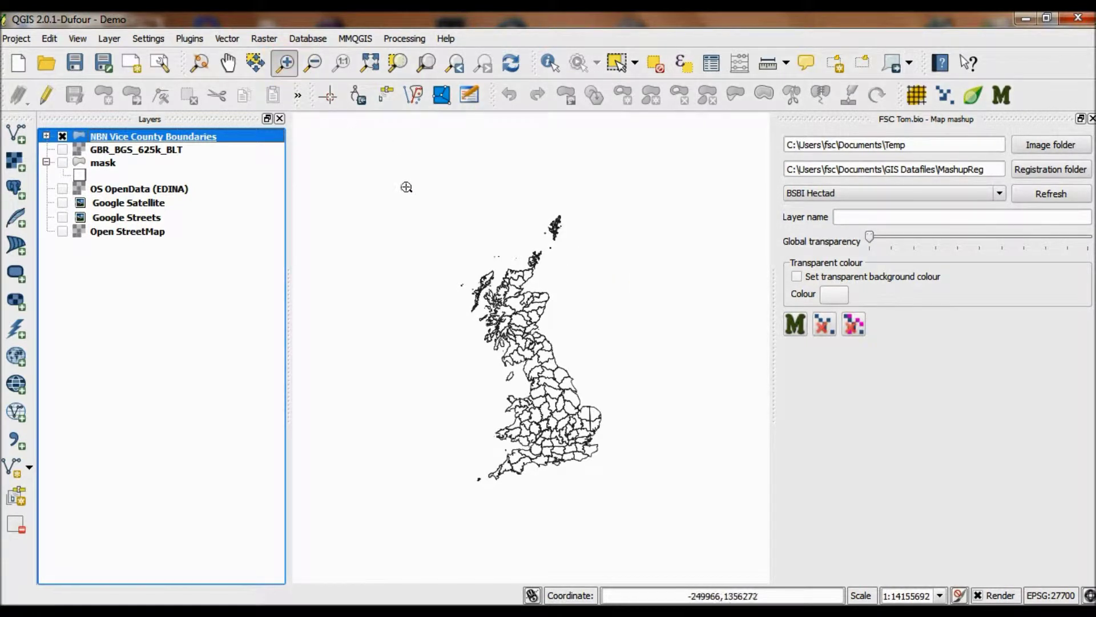
left_click_drag(428, 203, 621, 495)
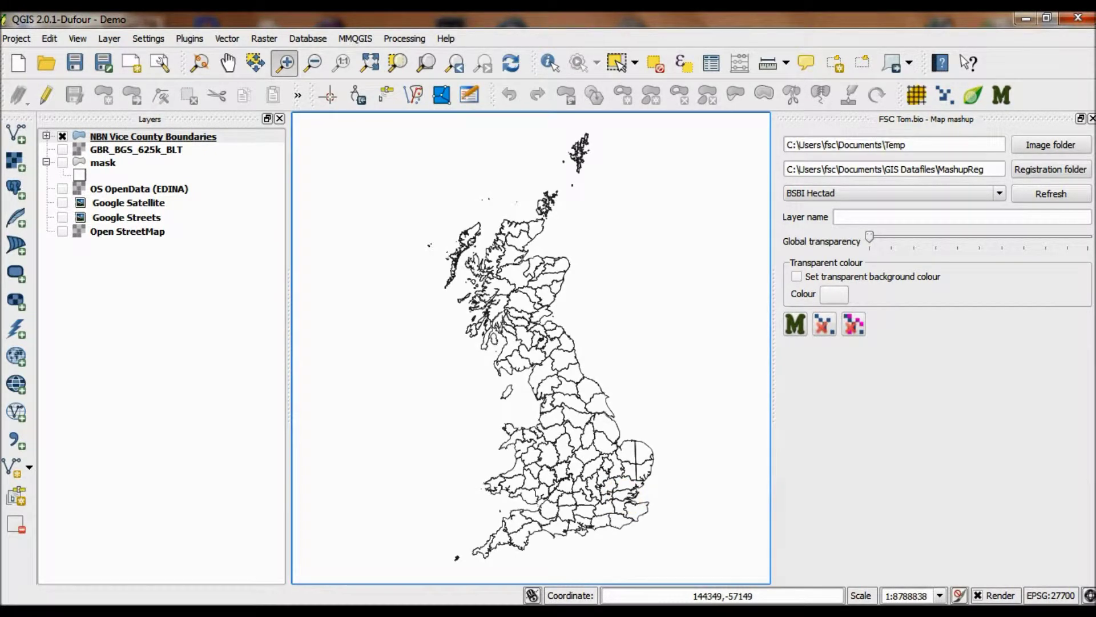
key("alt+Tab")
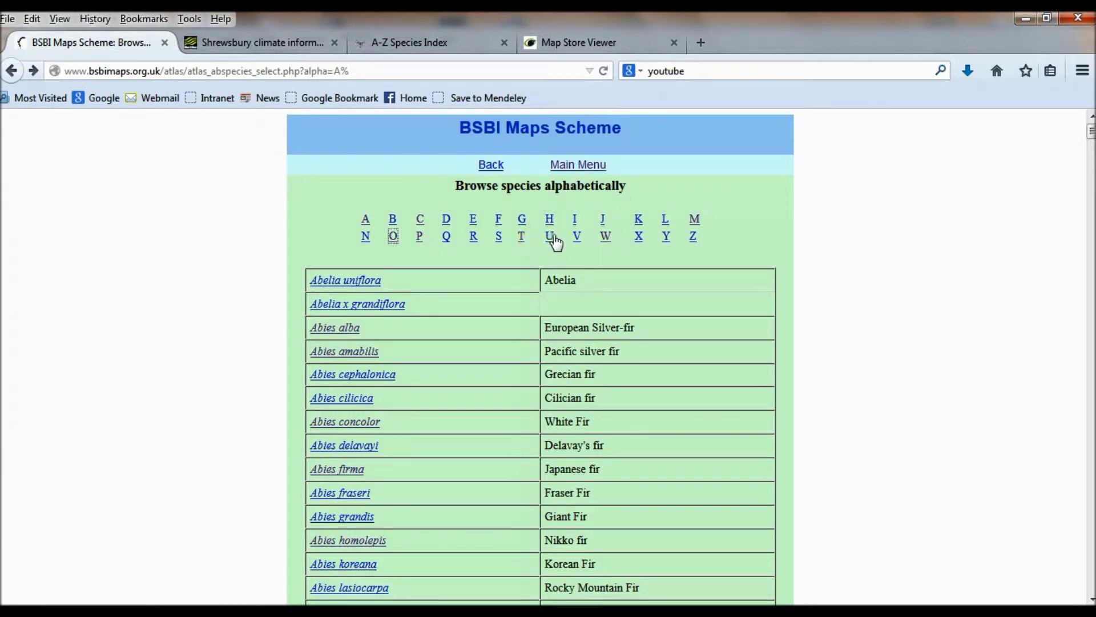
Step: Open the Oxalis articulata hectad map from the O species list and copy its image
left_click(394, 236)
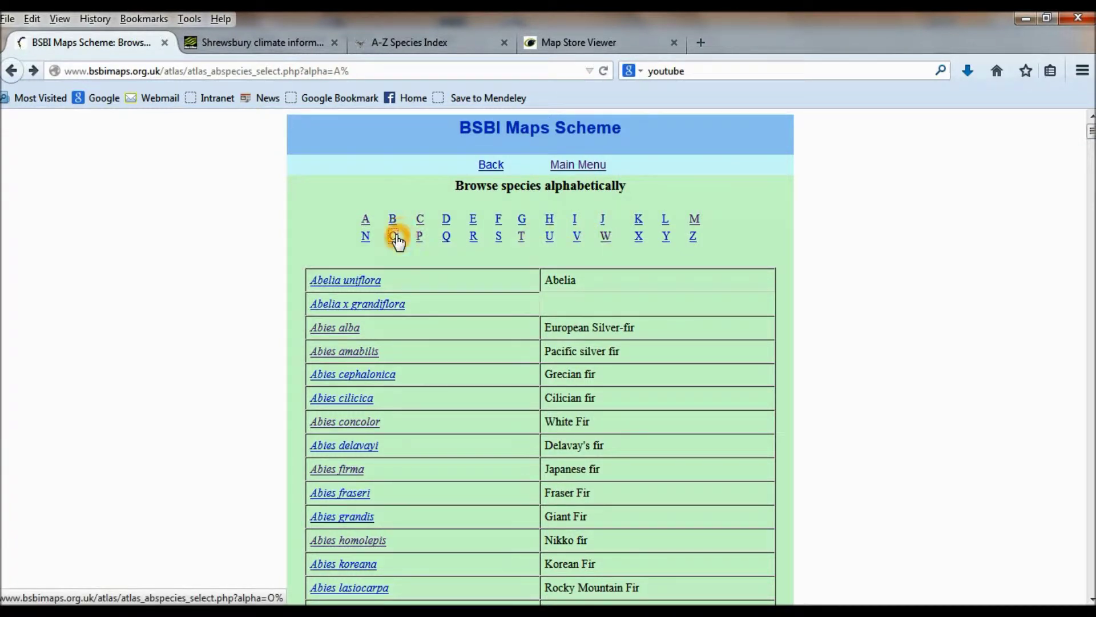
left_click(1091, 194)
left_click_drag(1091, 195, 1091, 508)
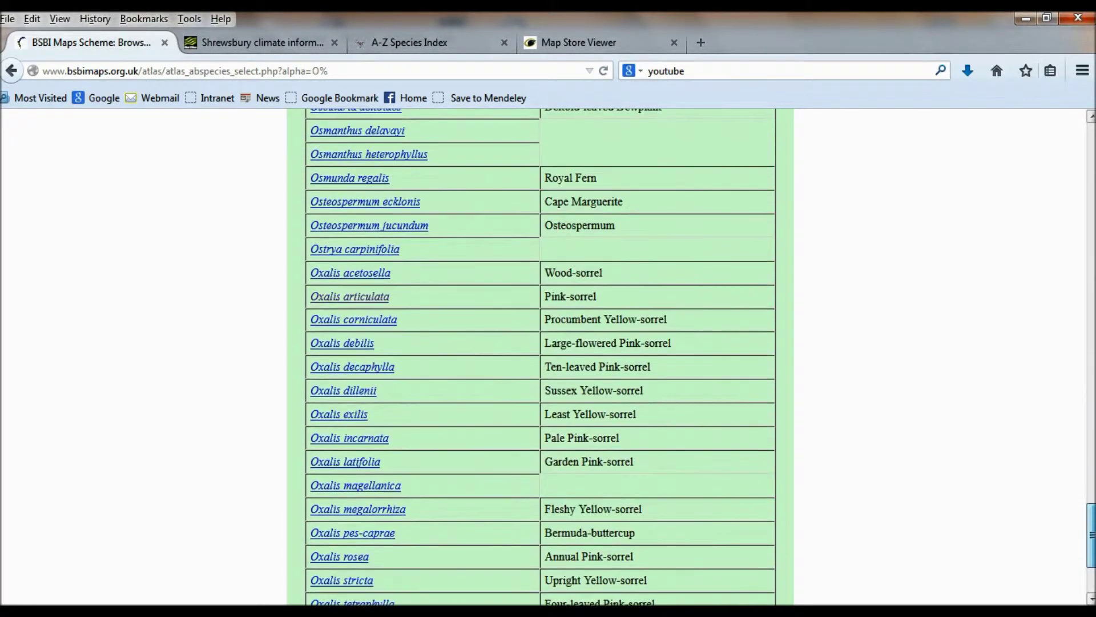
left_click(375, 298)
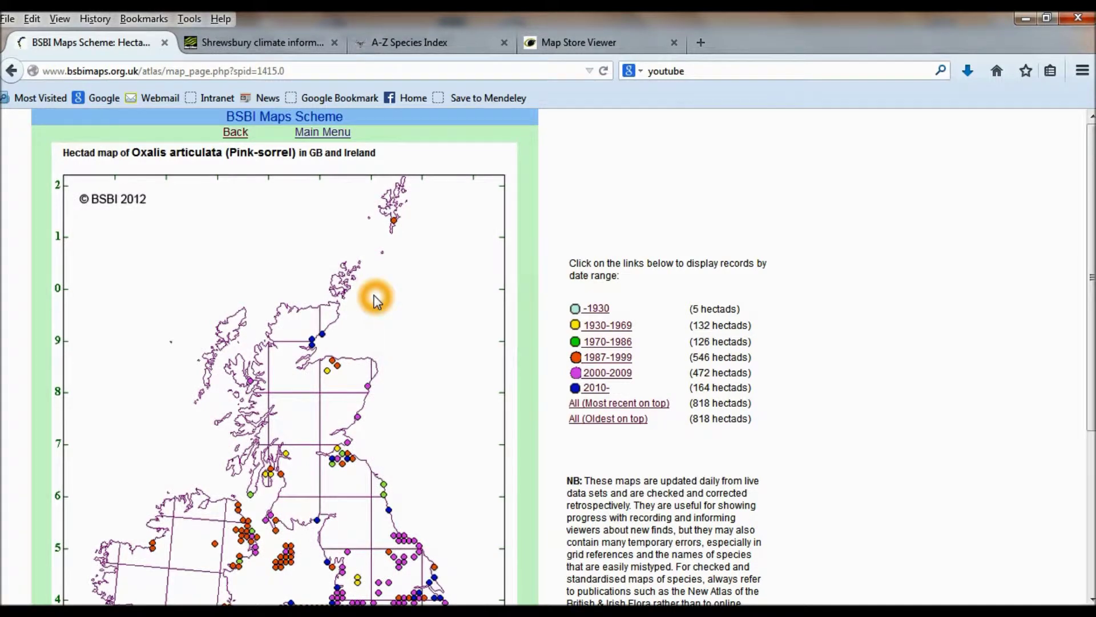
right_click(375, 298)
left_click(413, 326)
key("alt+Tab")
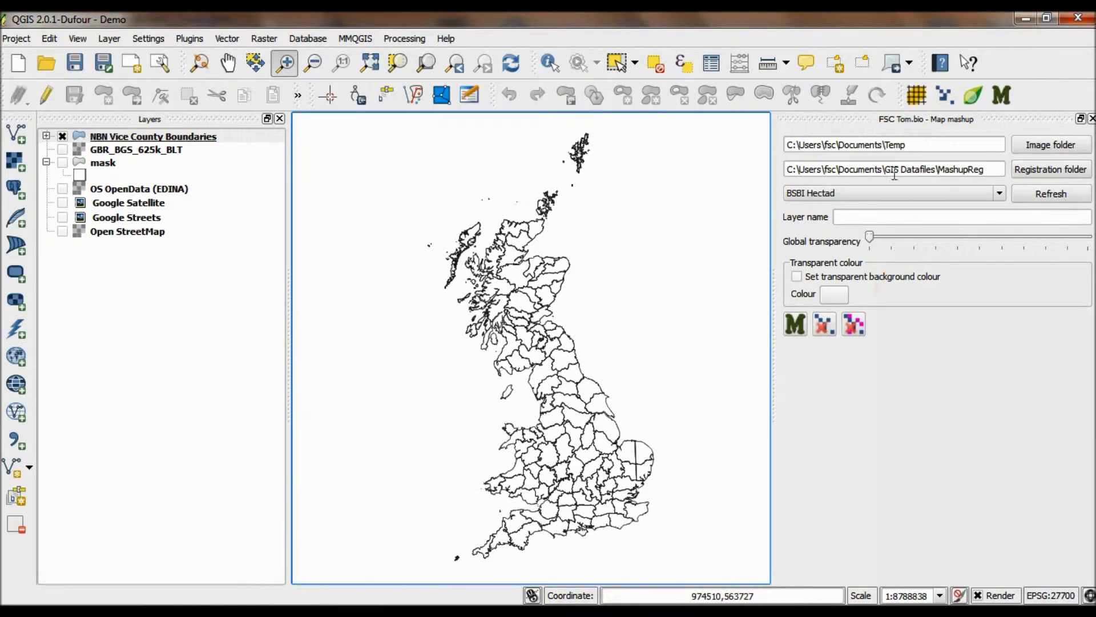
Step: Add the copied map as layer 'Oxalis' with transparent white background in British National Grid
left_click(892, 214)
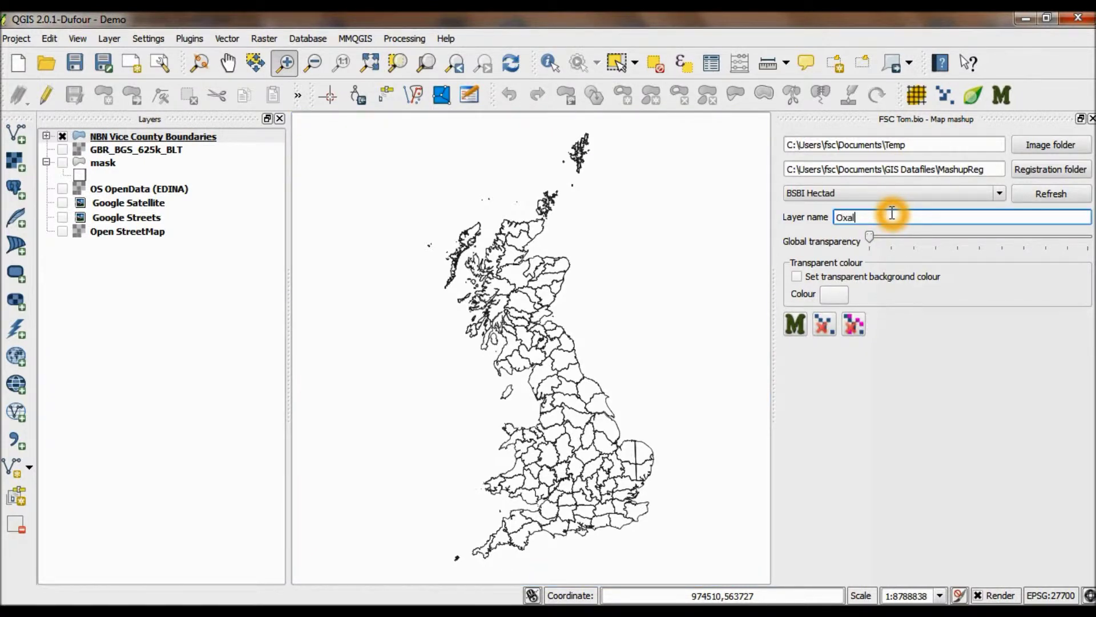
left_click(821, 194)
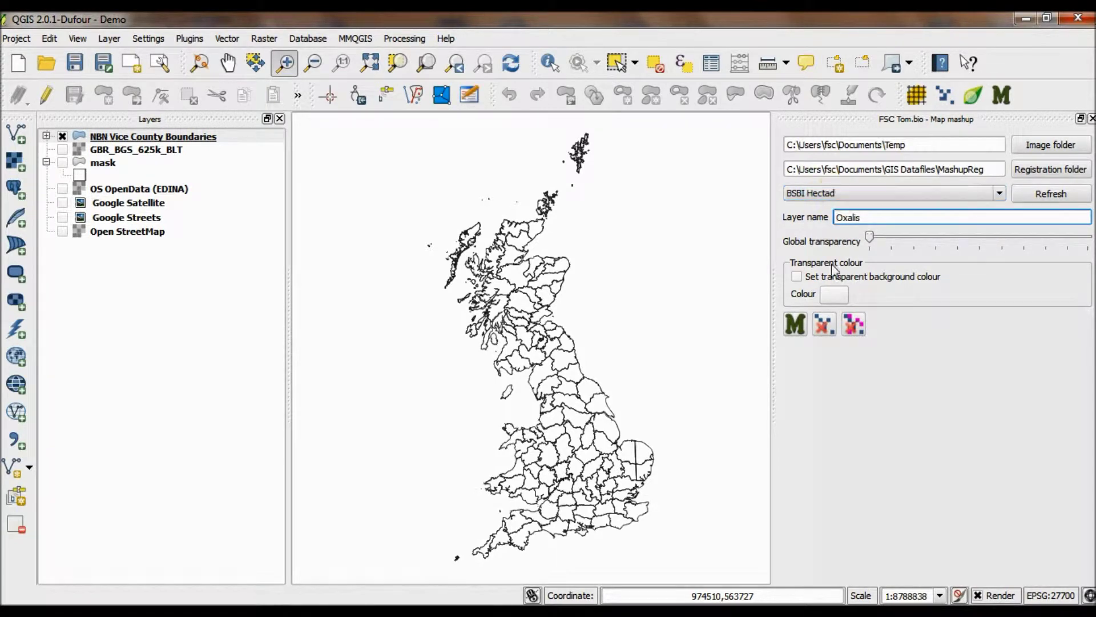
left_click(797, 277)
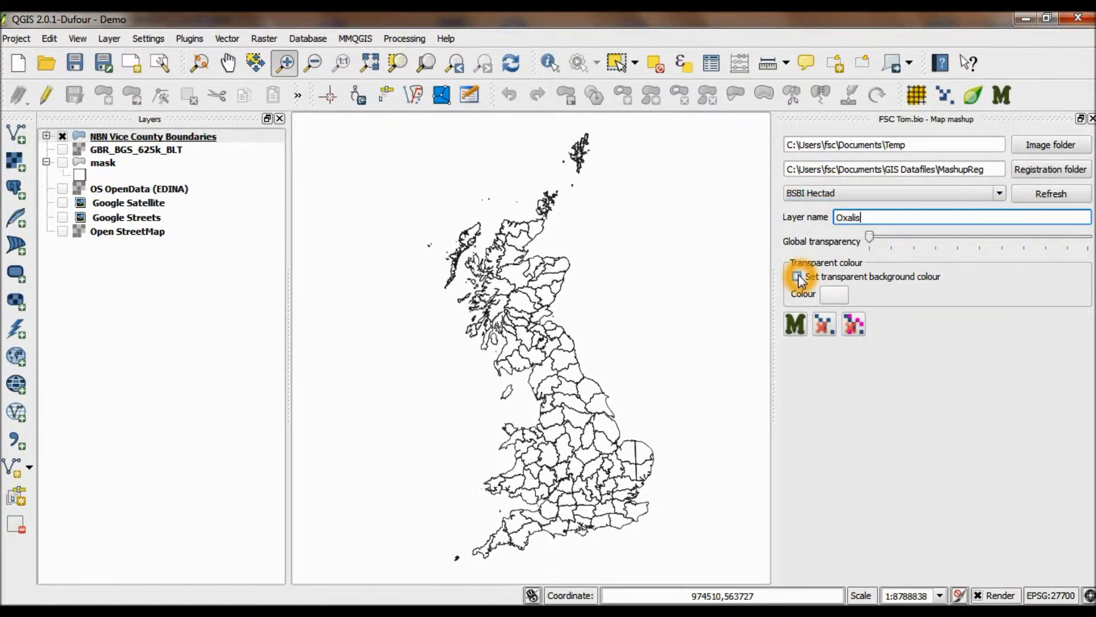
left_click(842, 295)
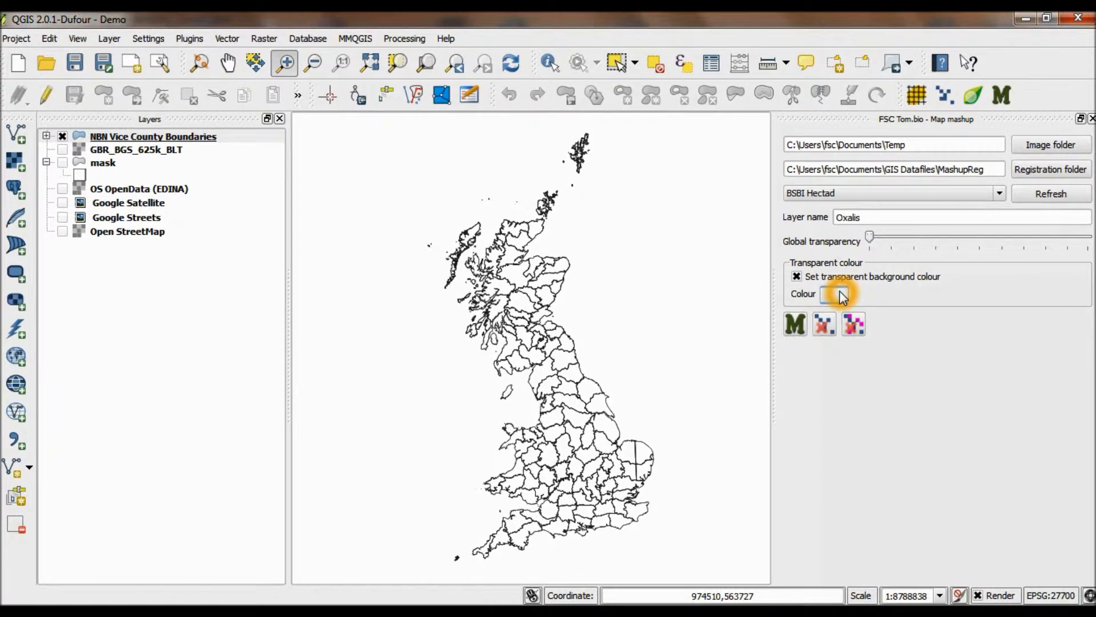
left_click(657, 437)
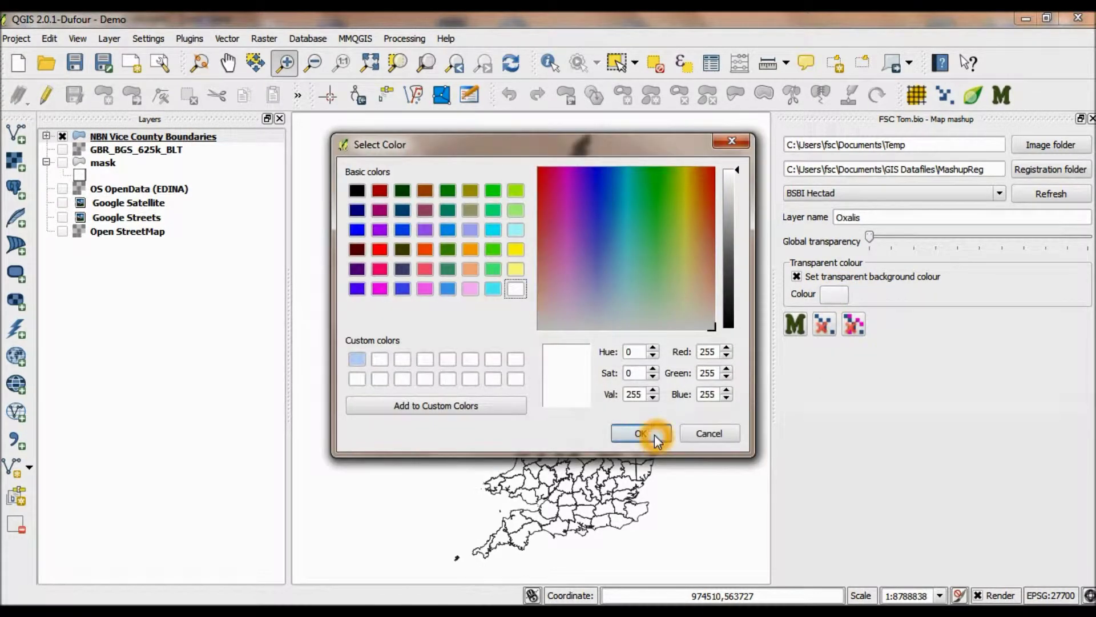
left_click(795, 331)
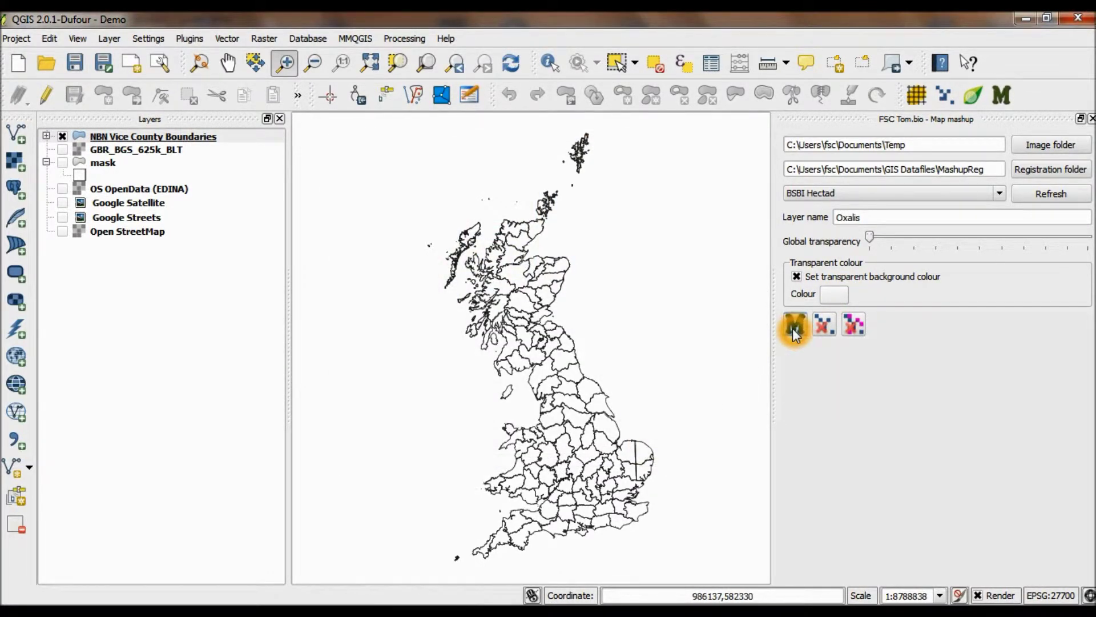
left_click(608, 552)
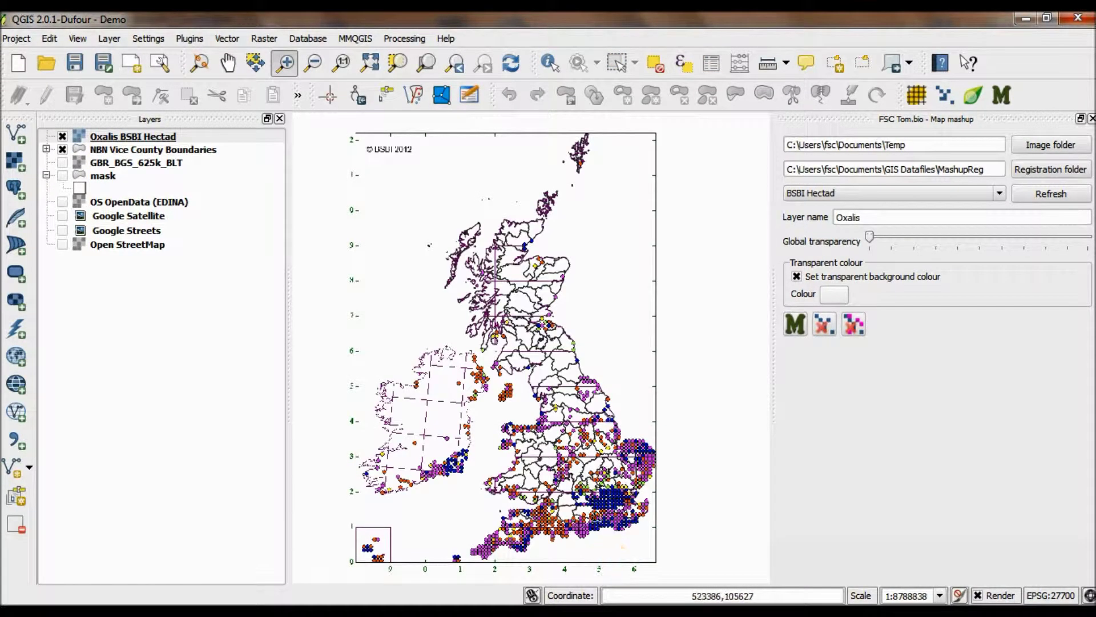
Step: Zoom to England and Wales so the Oxalis hectad dots align with county outlines
left_click_drag(444, 348, 669, 564)
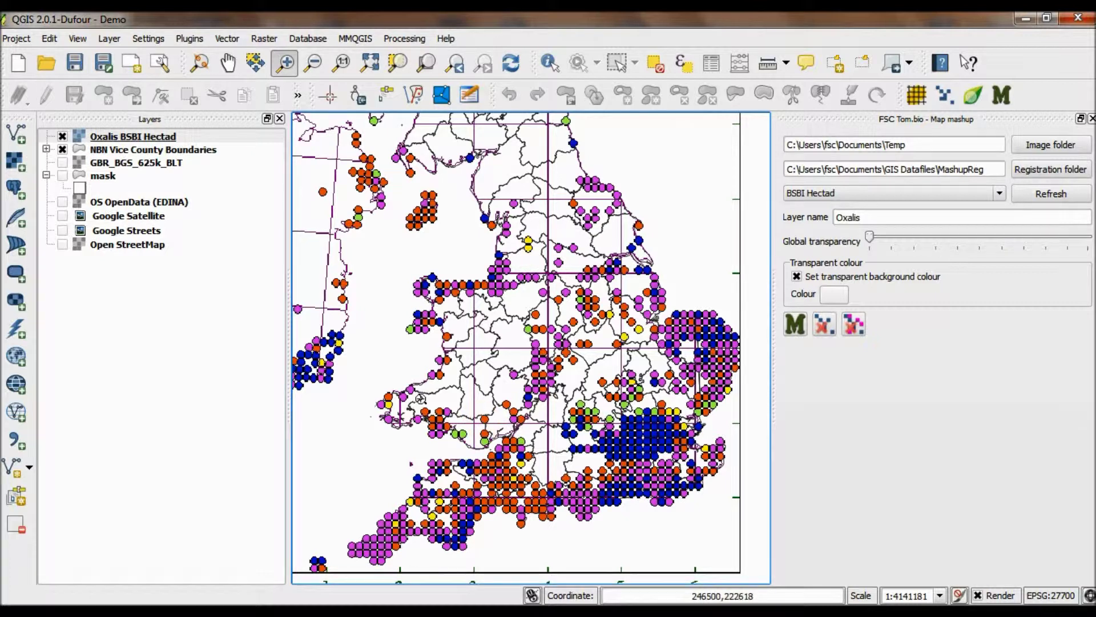
left_click(558, 301)
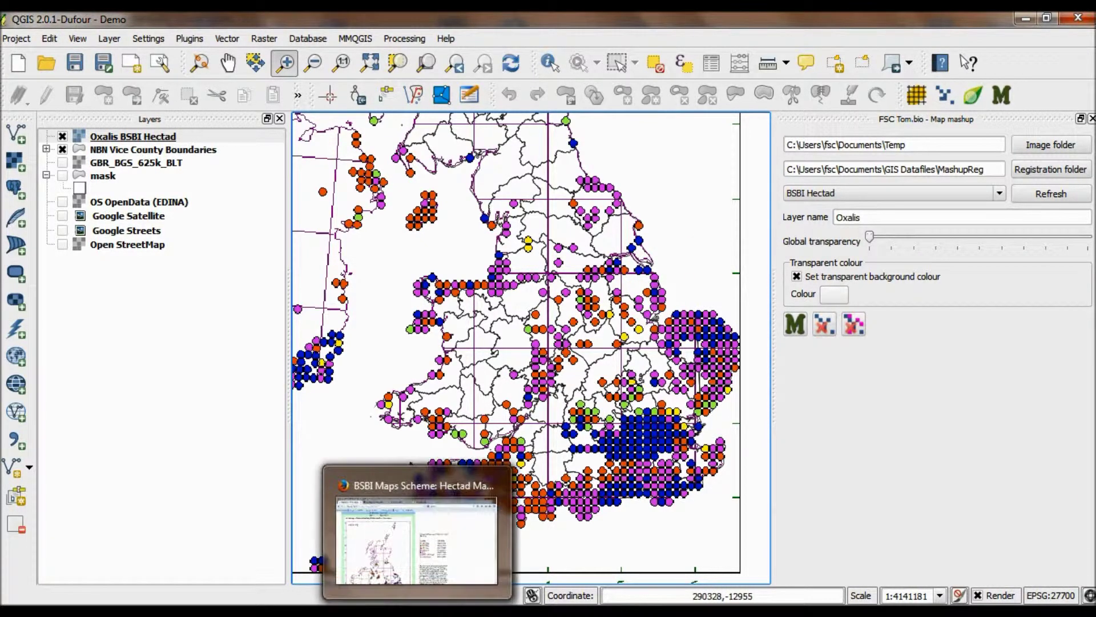
Step: Copy the UK mean temperature 1981–2010 annual average map from the Shrewsbury climate page
left_click(416, 611)
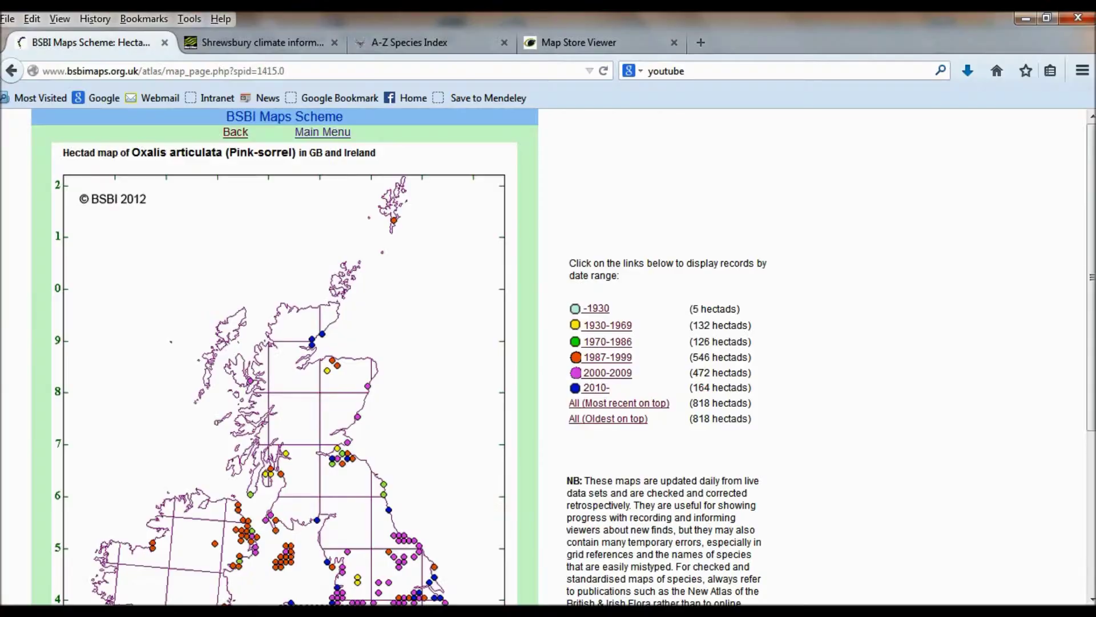
left_click(301, 45)
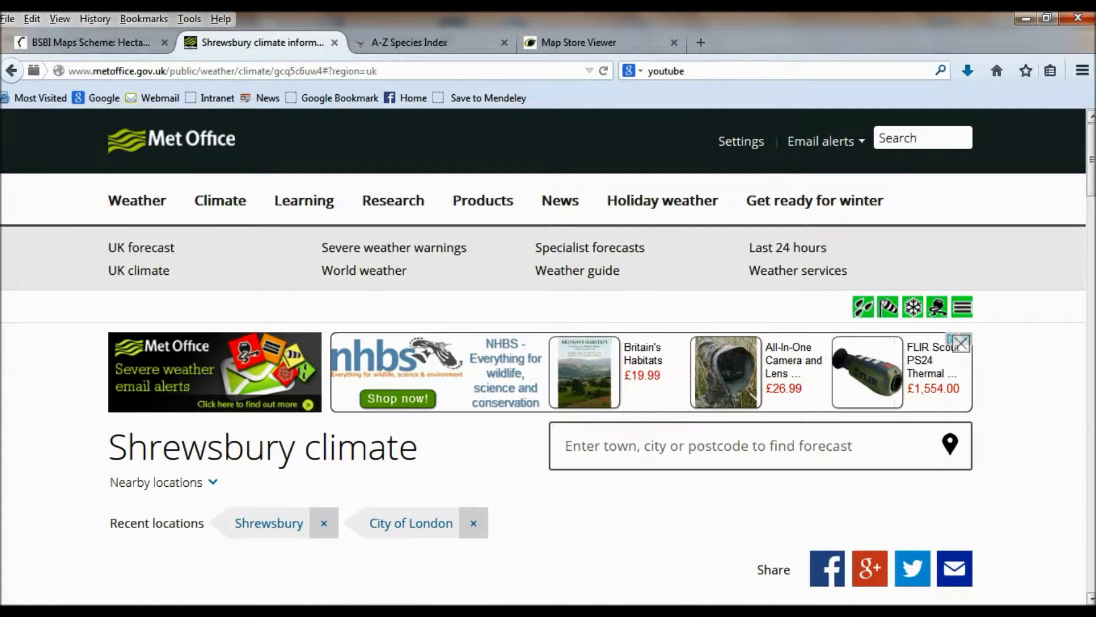
left_click_drag(1090, 159, 1091, 230)
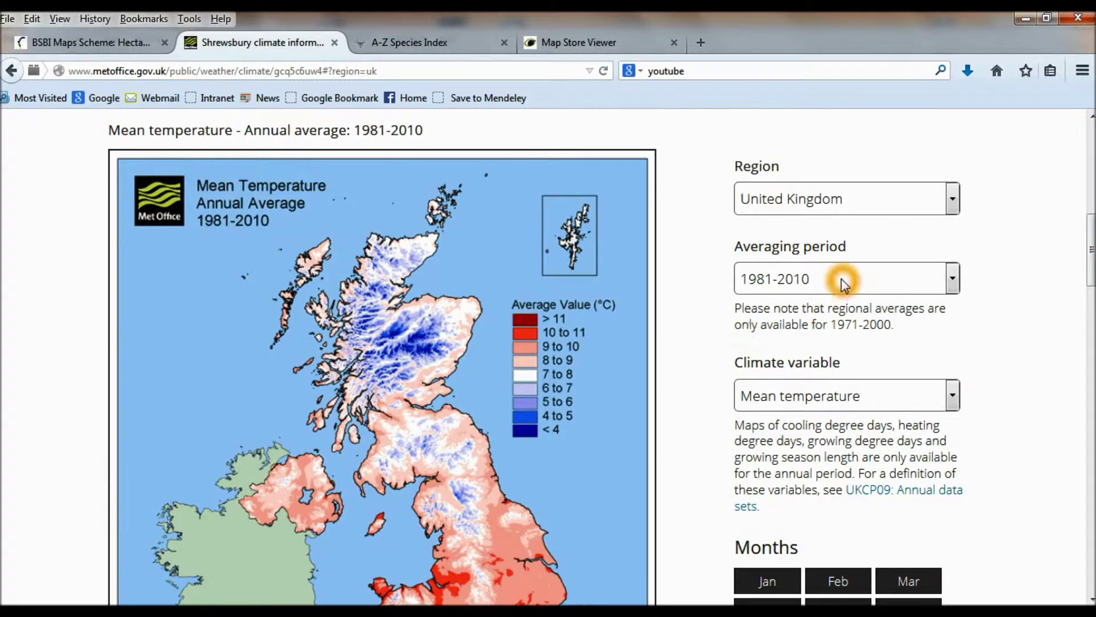
scroll(457, 332, "down", 6)
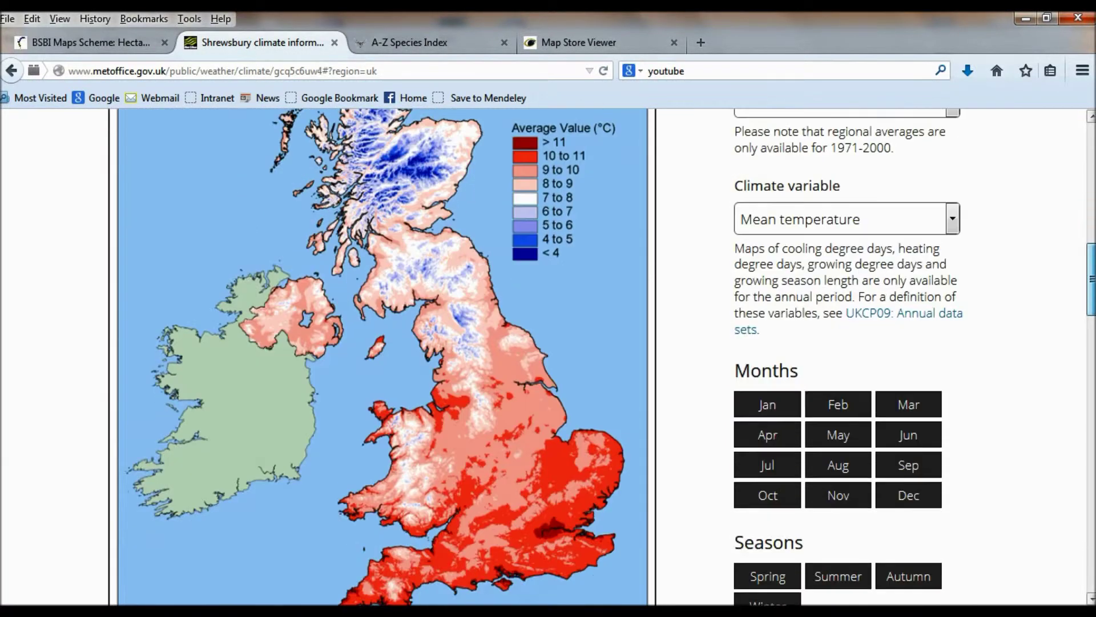
right_click(471, 335)
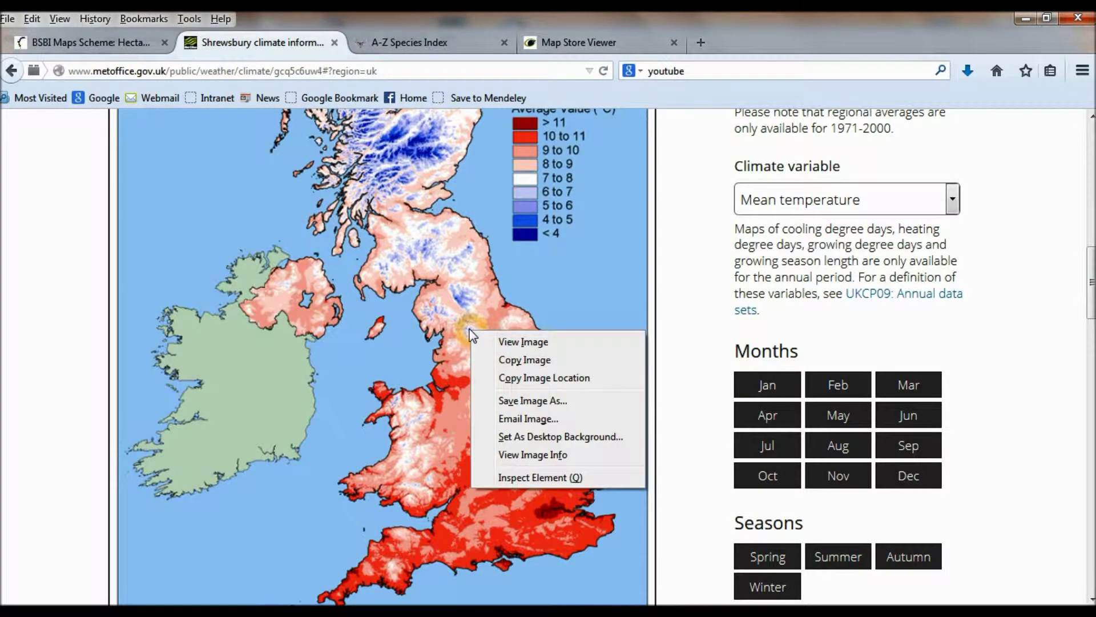
left_click(536, 357)
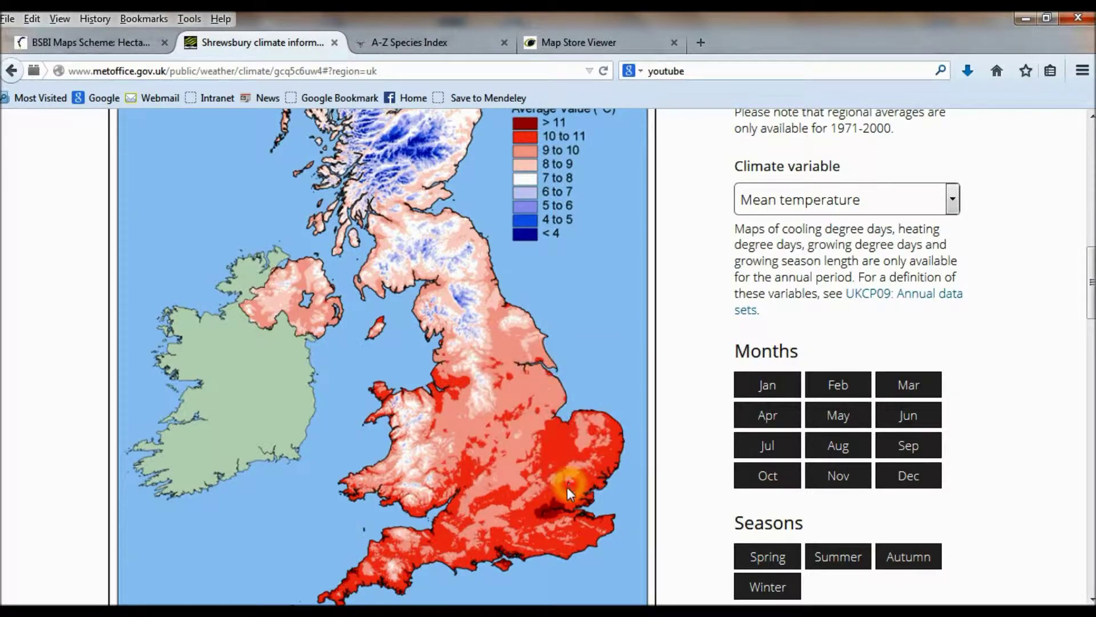
key("alt+Tab")
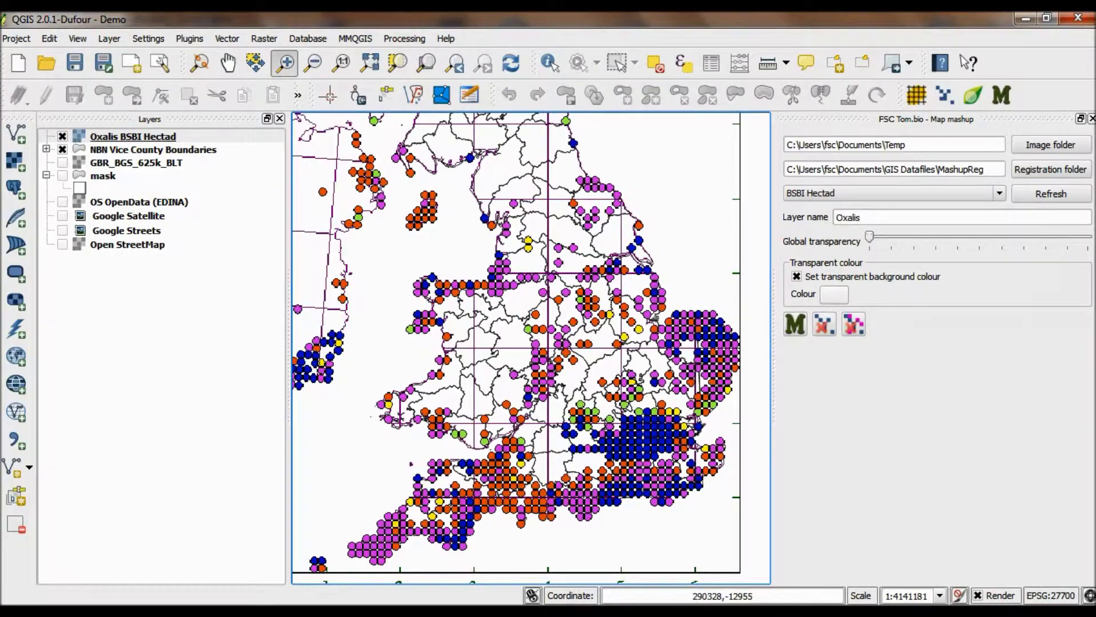
Step: Add a 'Mean temp' Met Office UK Climate layer, background opaque, in British National Grid
left_click(999, 196)
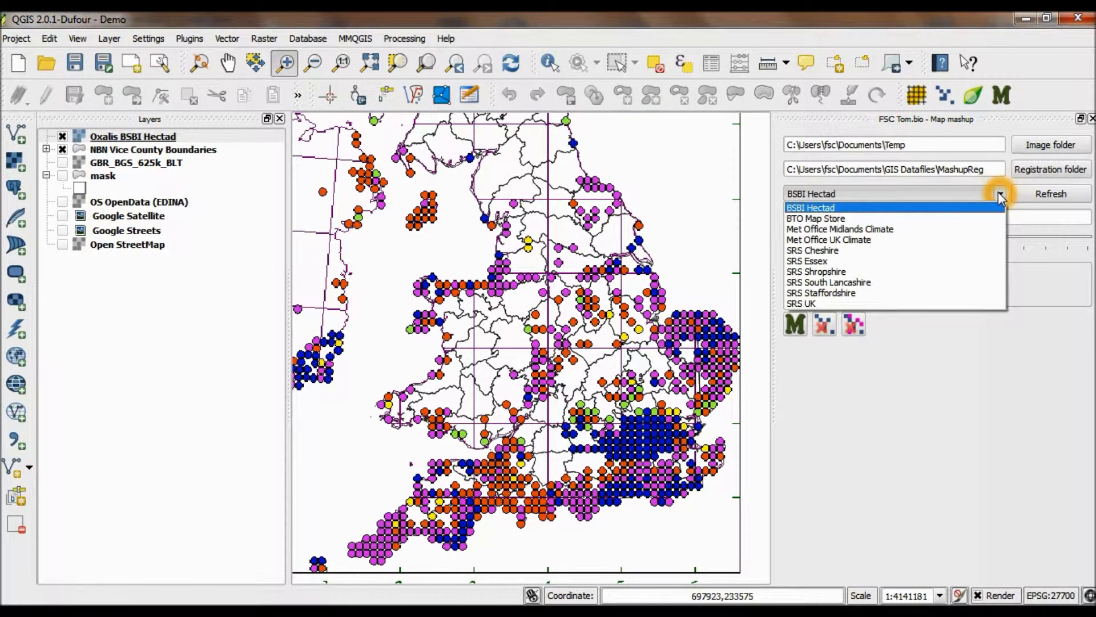
left_click(901, 237)
double_click(875, 217)
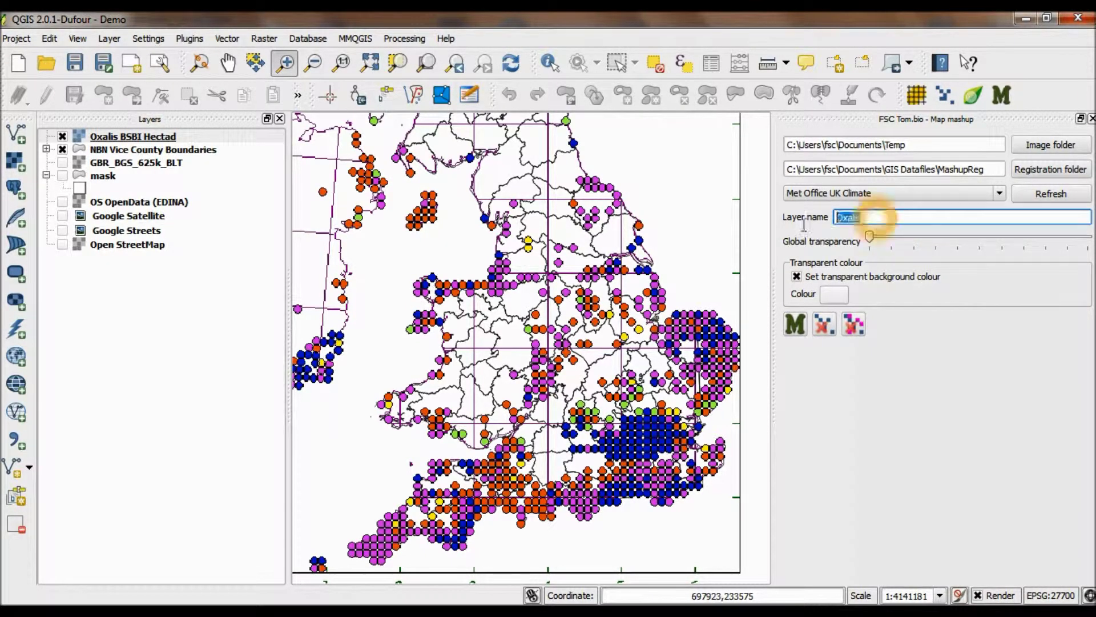
type("Mean temp")
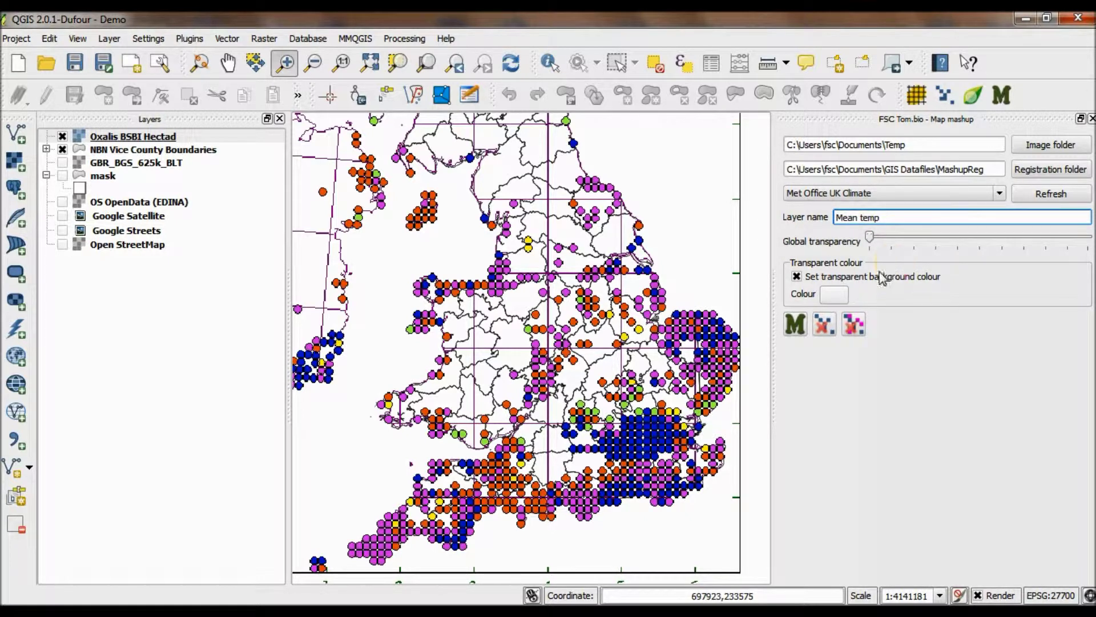
left_click(797, 277)
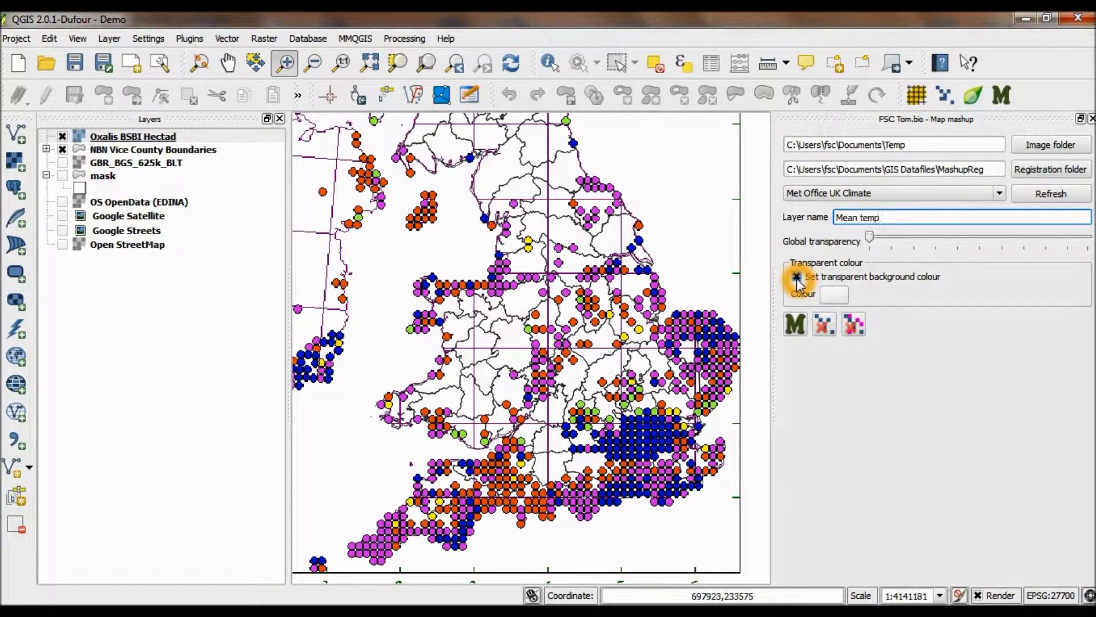
left_click(797, 278)
left_click(854, 326)
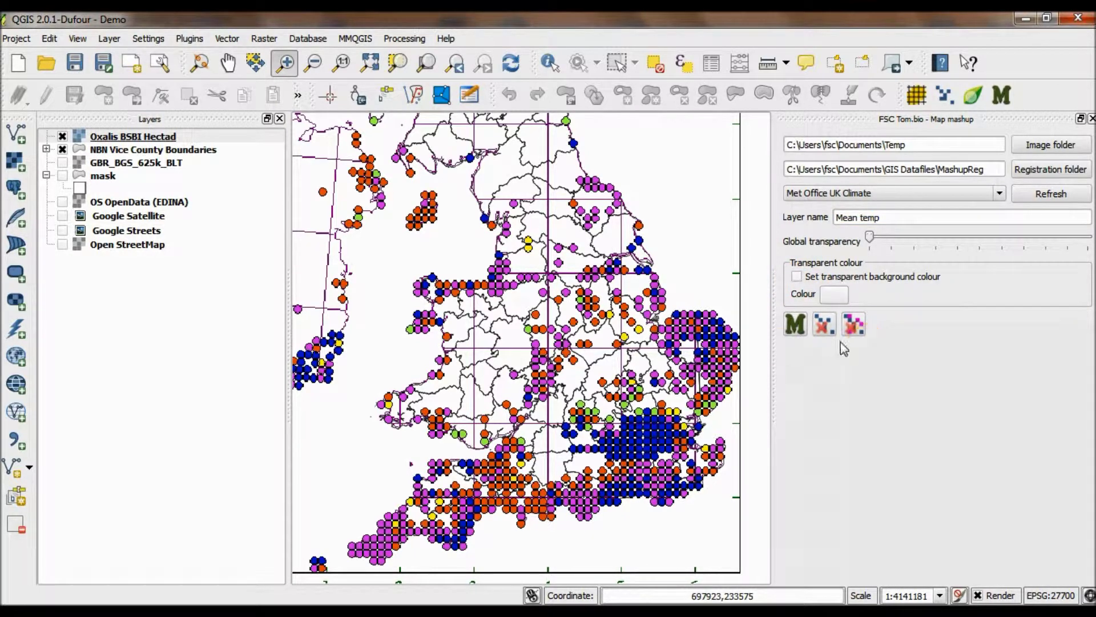
left_click(802, 331)
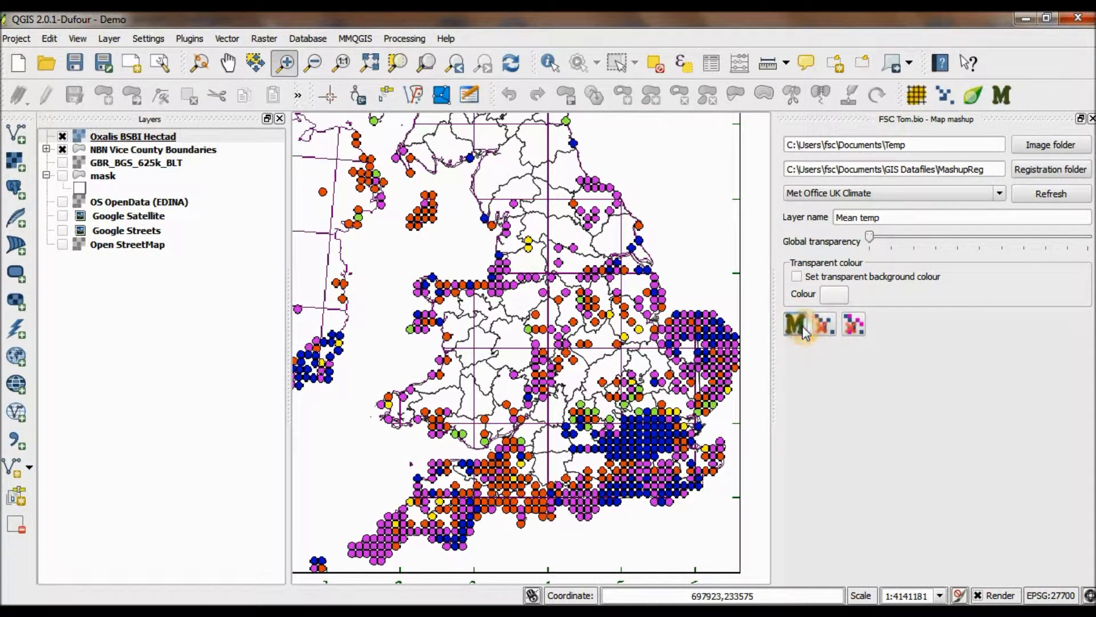
left_click(614, 554)
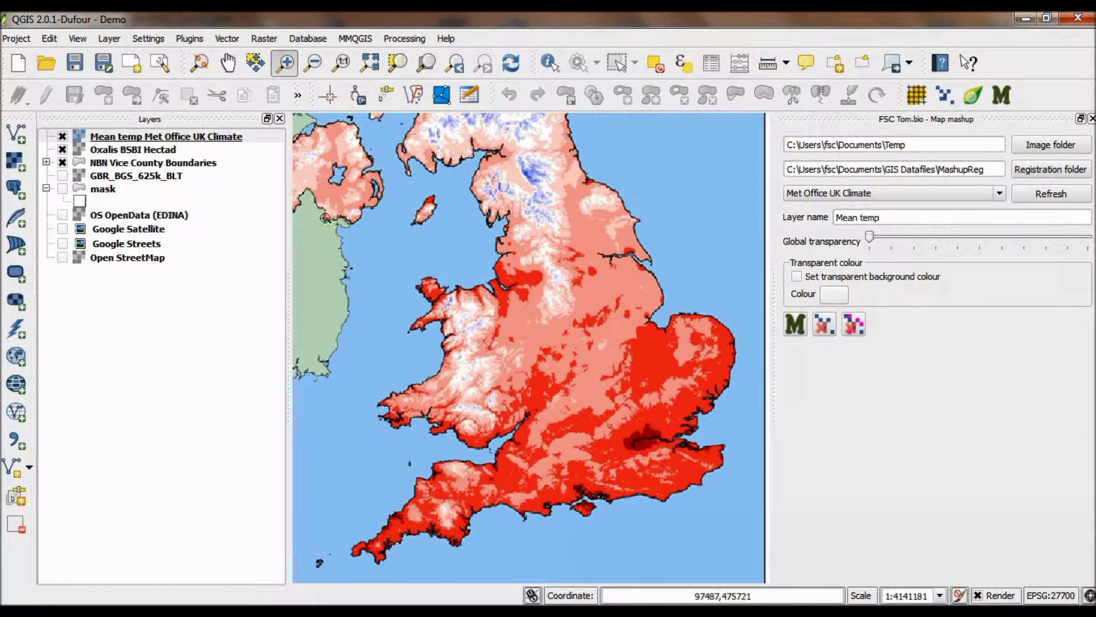
Step: Move the Mean temp layer below Oxalis BSBI Hectad and zoom to England and Wales
left_click(165, 136)
left_click_drag(166, 138, 168, 147)
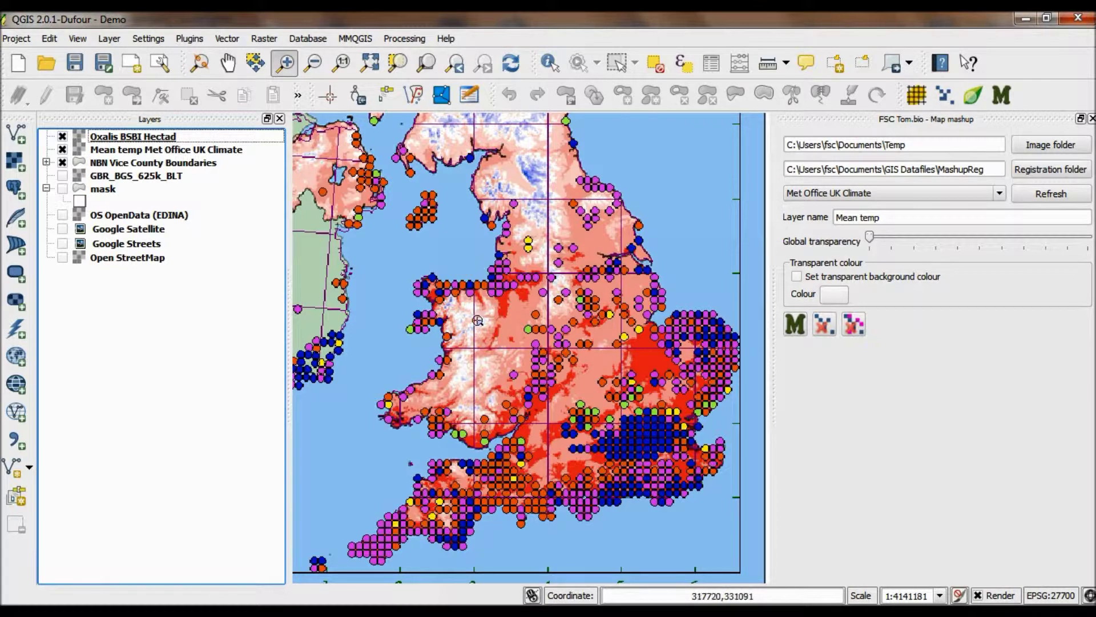
left_click(404, 253)
left_click_drag(404, 253, 742, 535)
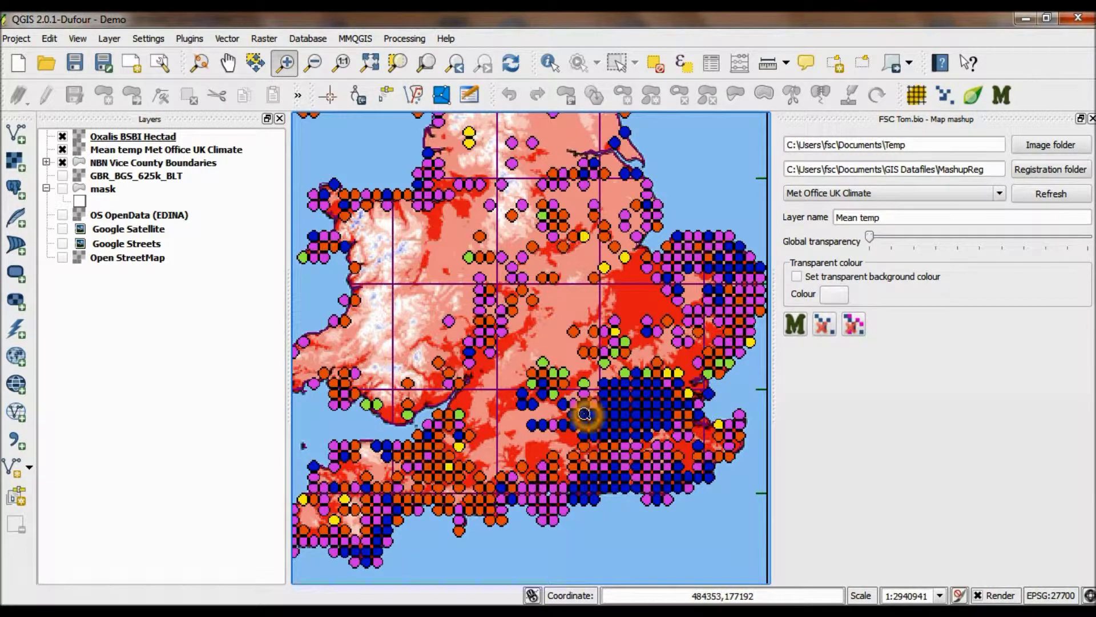
Step: Toggle the Oxalis hectad dots off and on to compare them against mean temperature
left_click(64, 137)
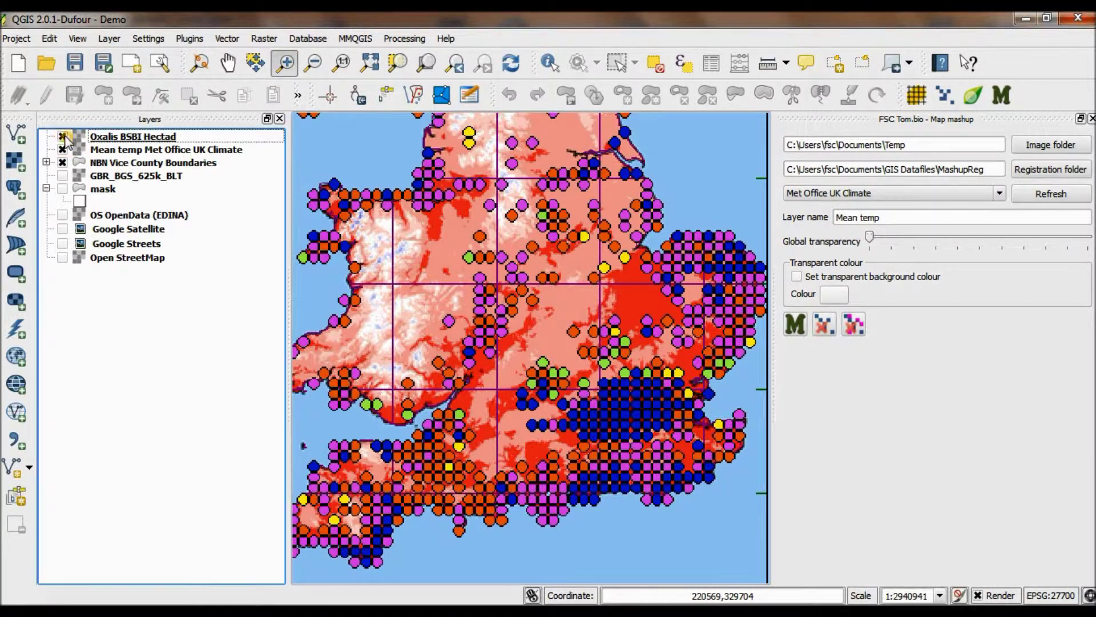
left_click(64, 136)
left_click(64, 137)
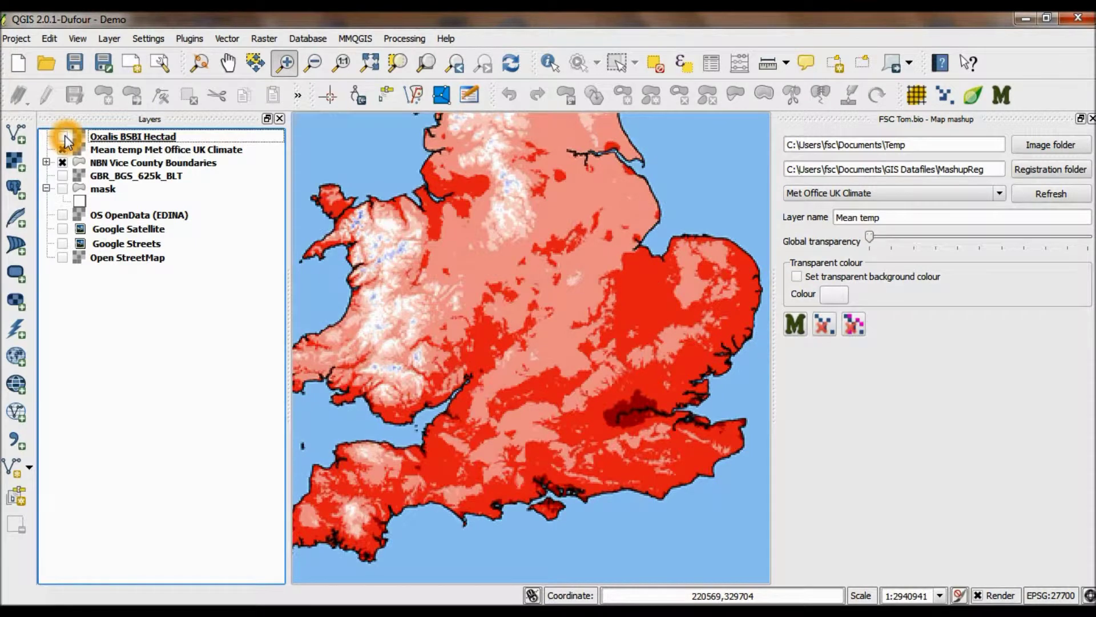
left_click(64, 137)
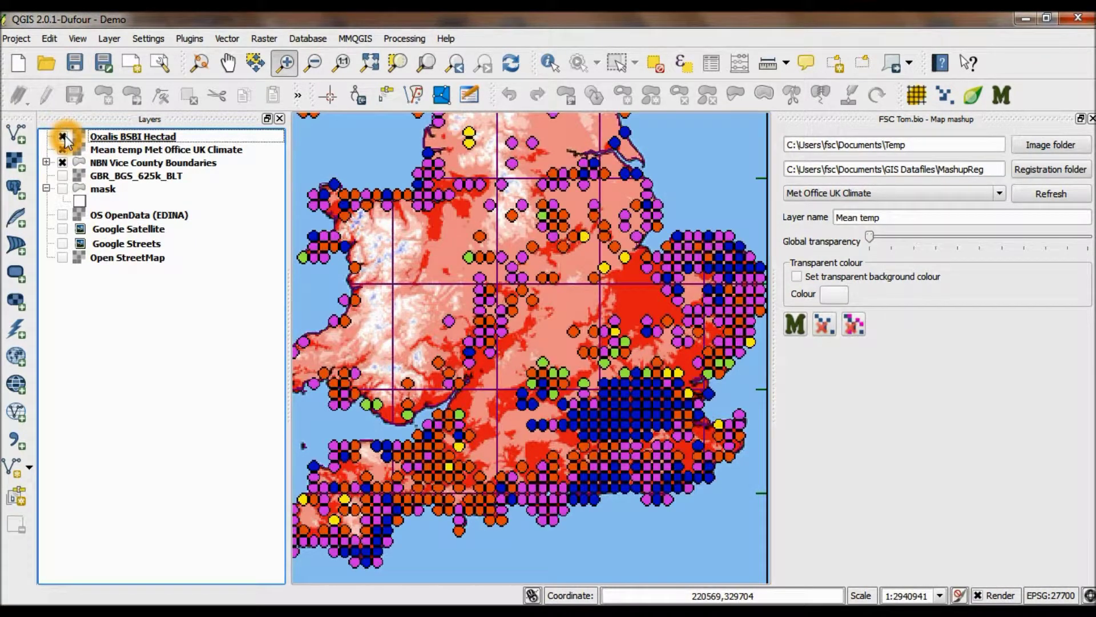
left_click(64, 136)
left_click(64, 136)
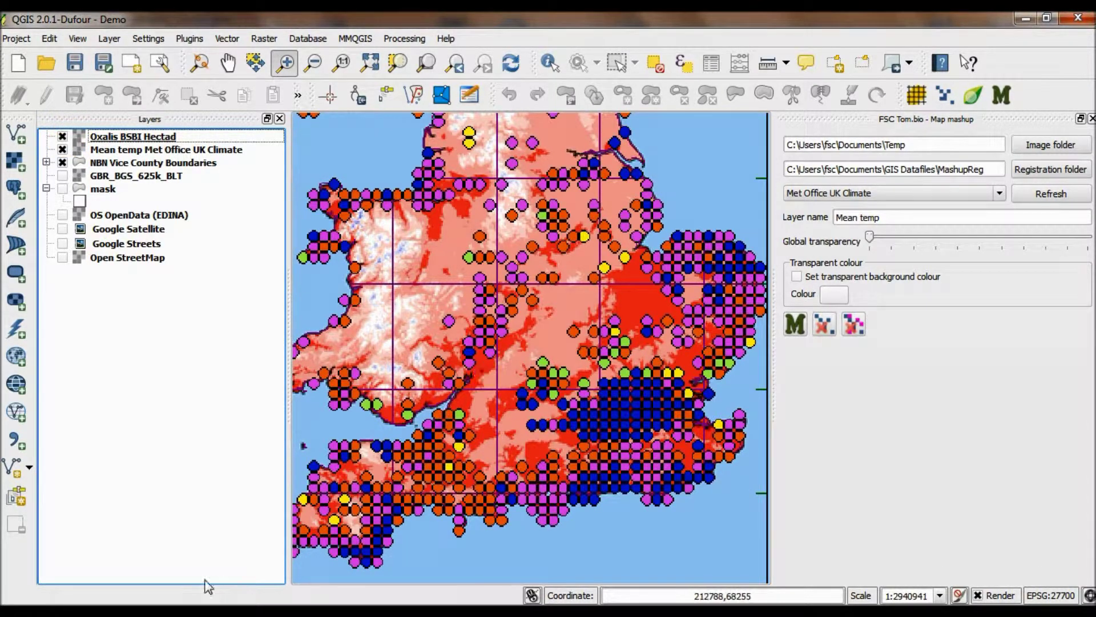
key("alt+Tab")
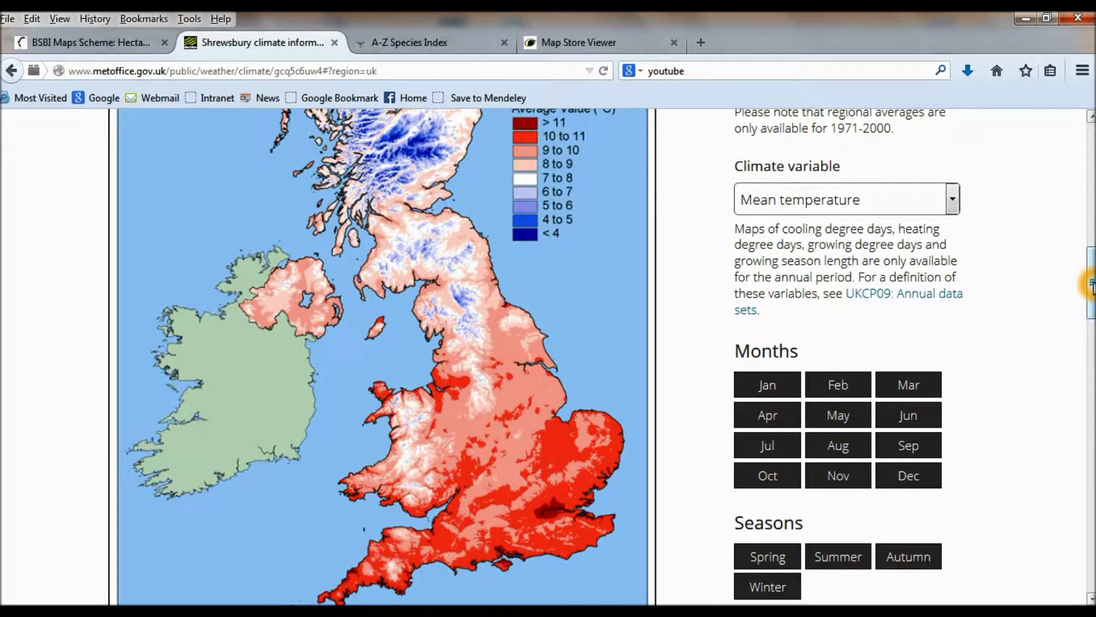
Step: Switch the Met Office climate map to Rainfall for the Summer season
left_click(952, 200)
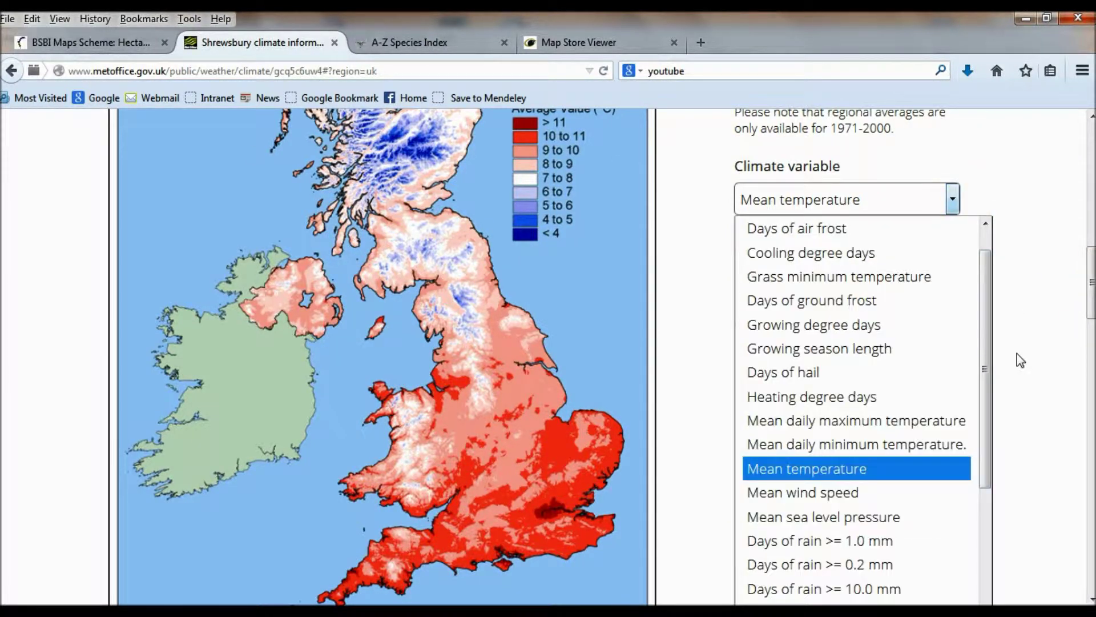
left_click_drag(990, 348, 996, 380)
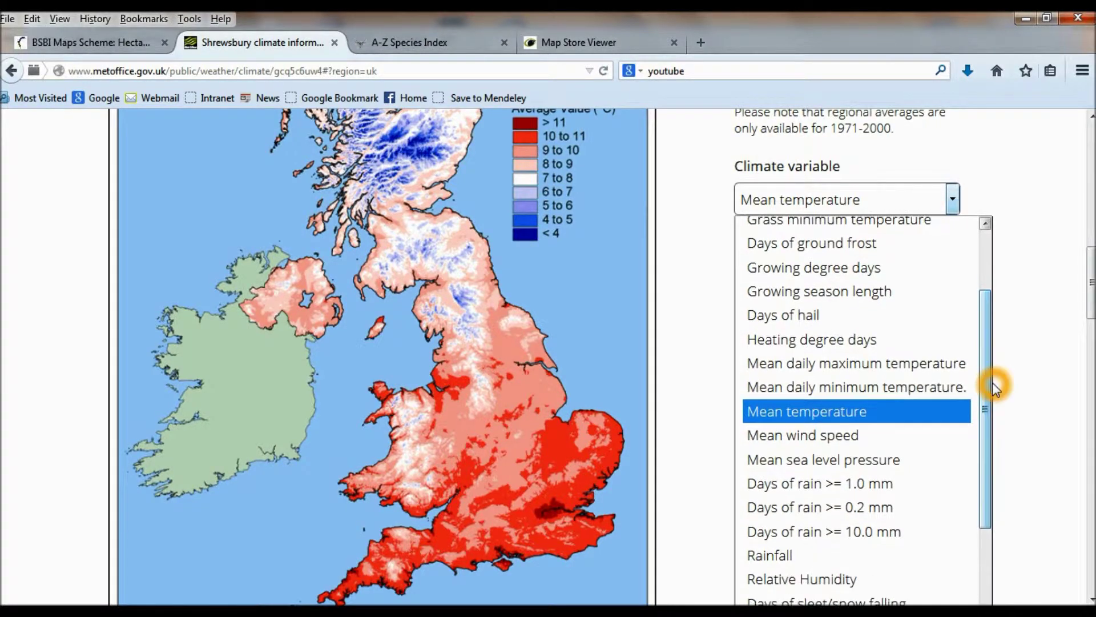
left_click(827, 563)
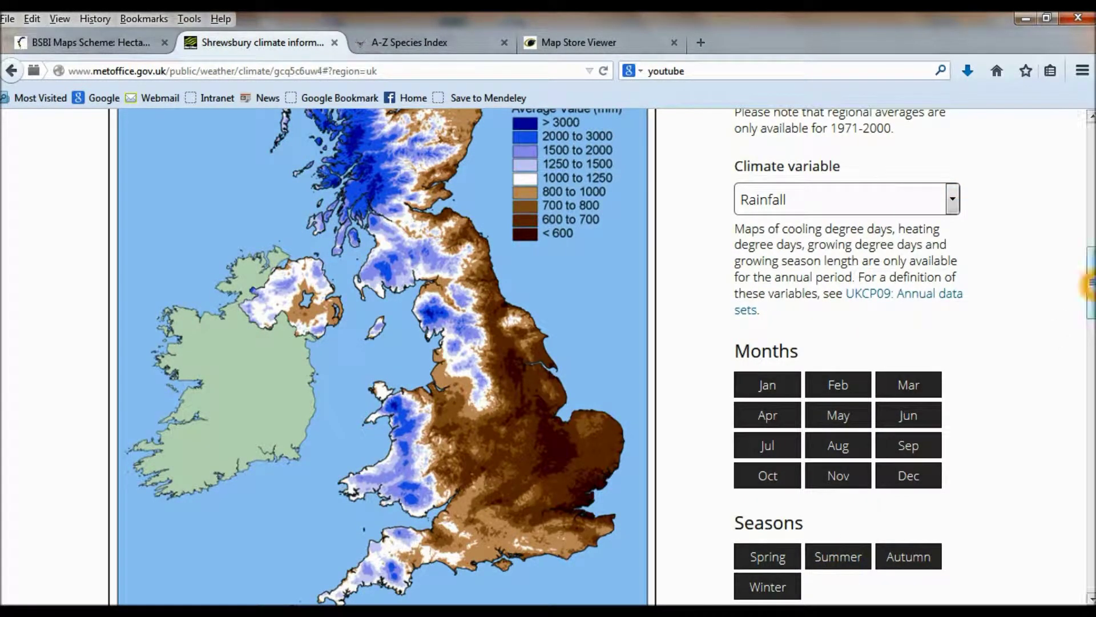
left_click_drag(1091, 282, 1091, 305)
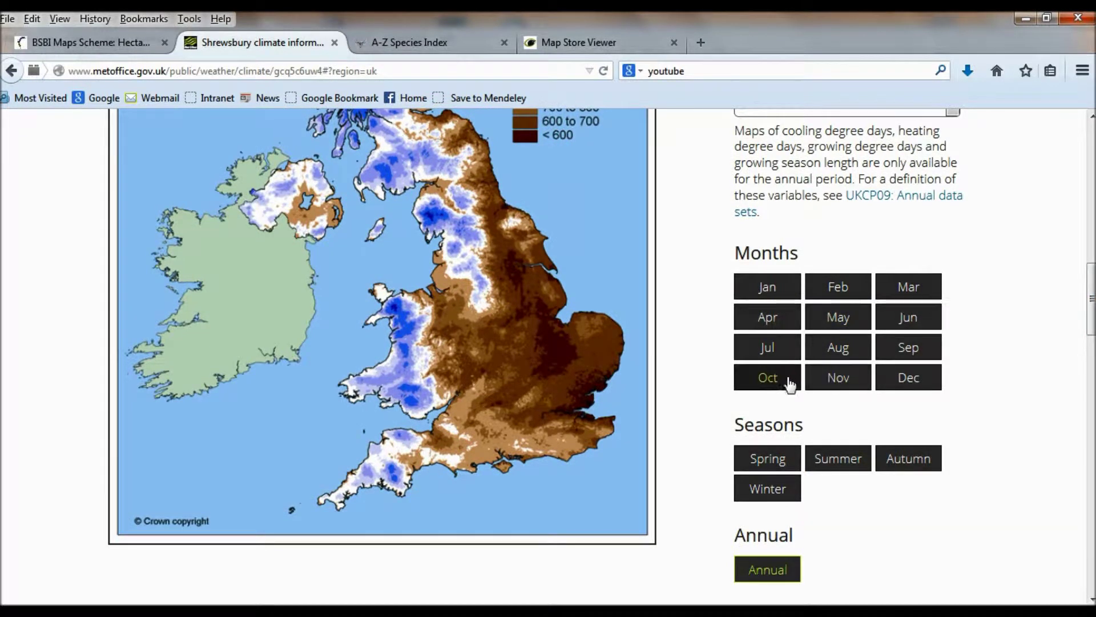
left_click(773, 494)
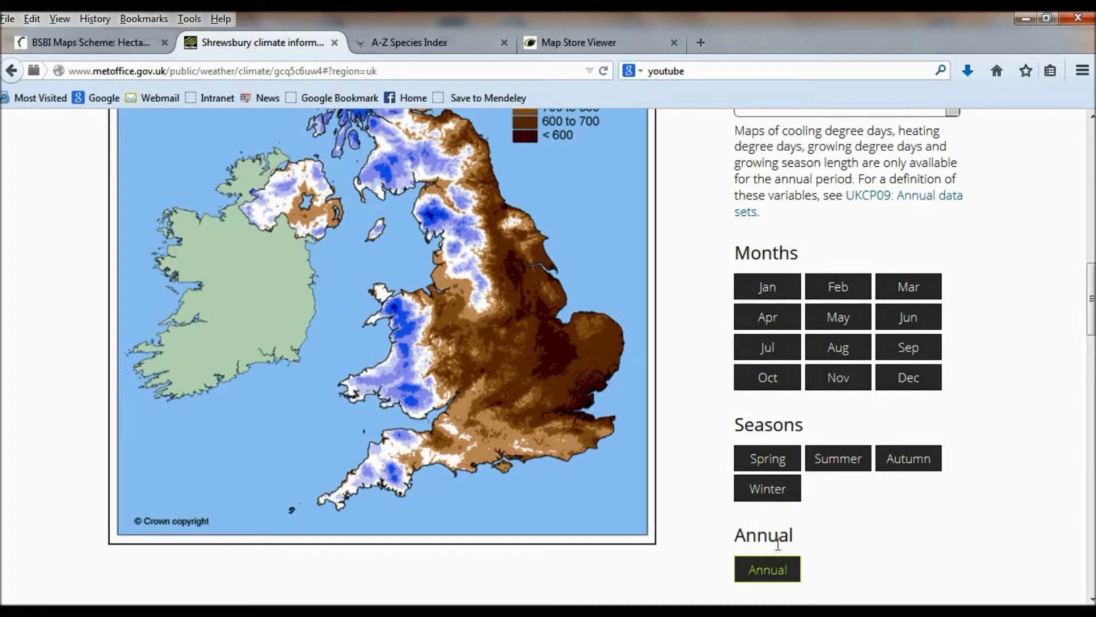
left_click(769, 491)
left_click(768, 460)
left_click(817, 459)
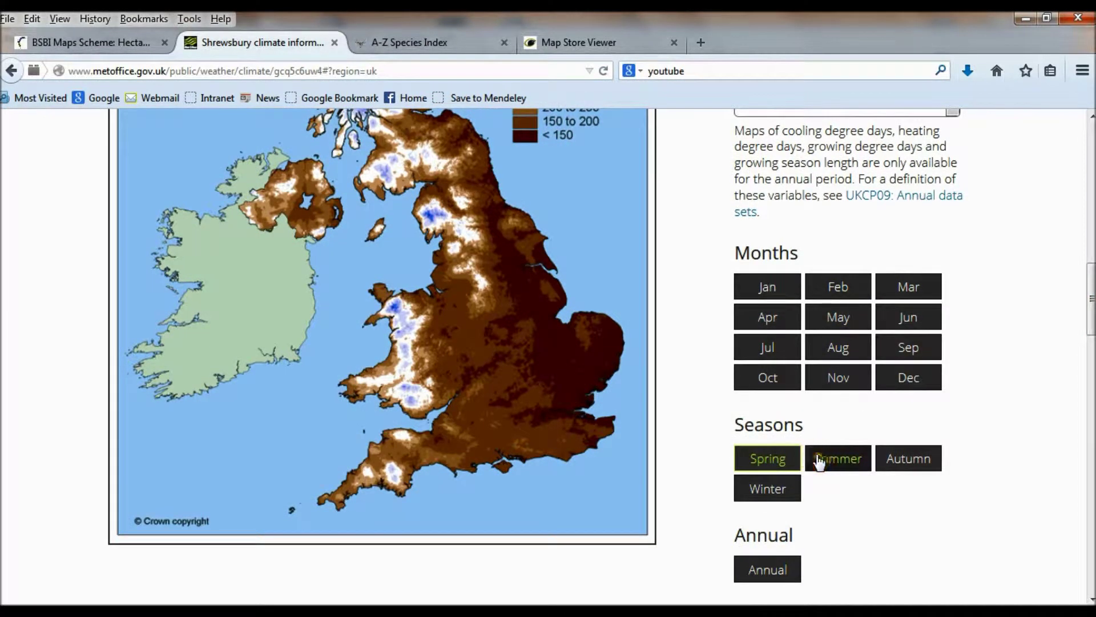
left_click(824, 465)
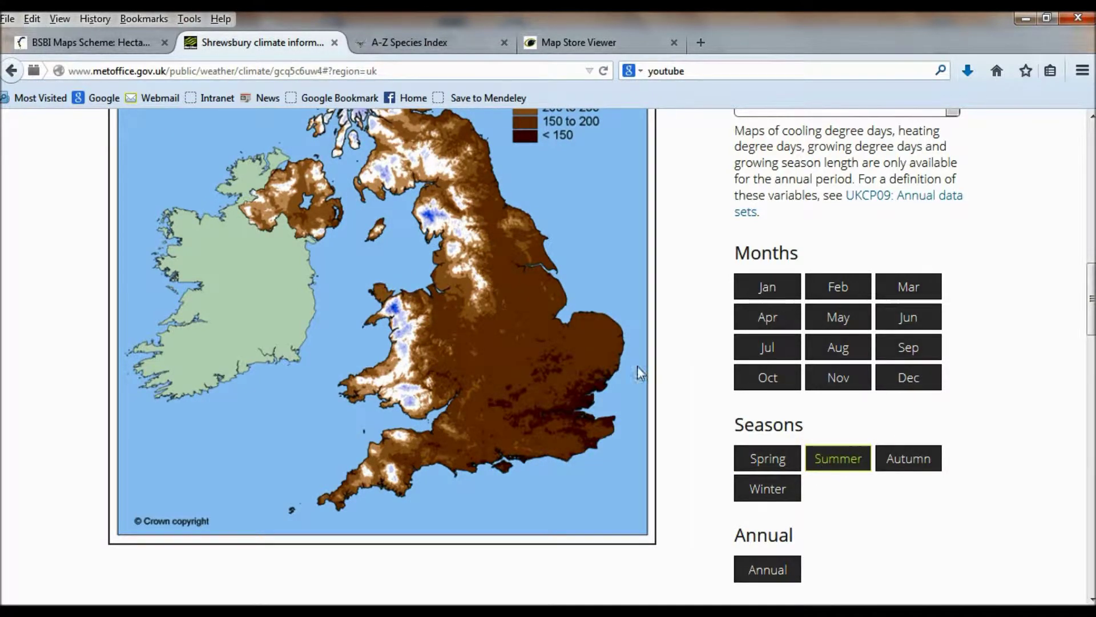
Step: Copy the summer rainfall map image and return to QGIS
right_click(503, 330)
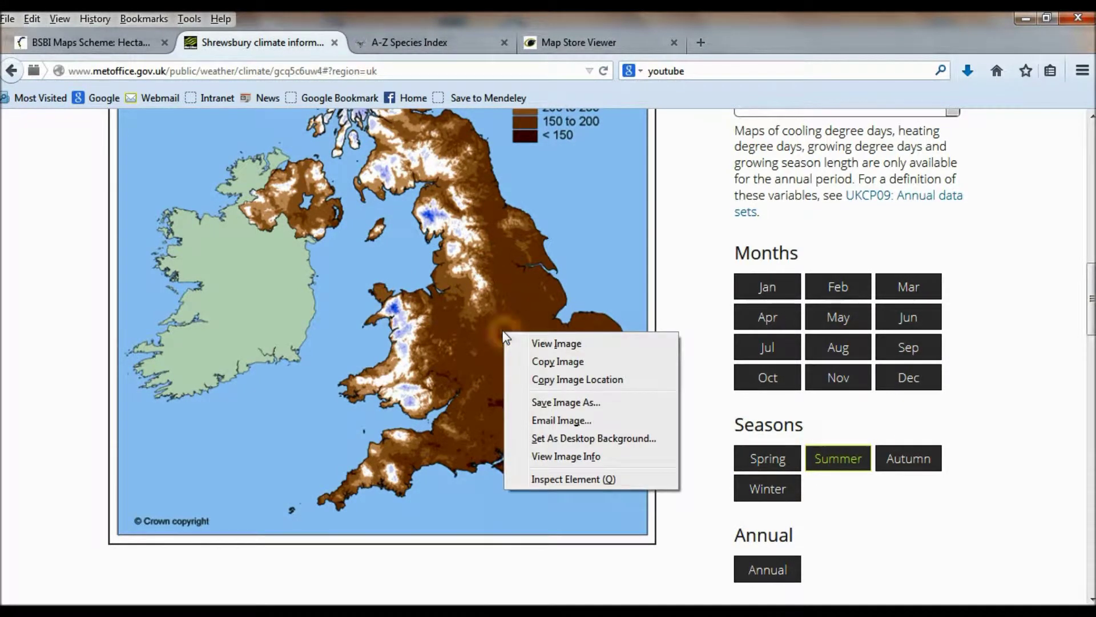
left_click(555, 357)
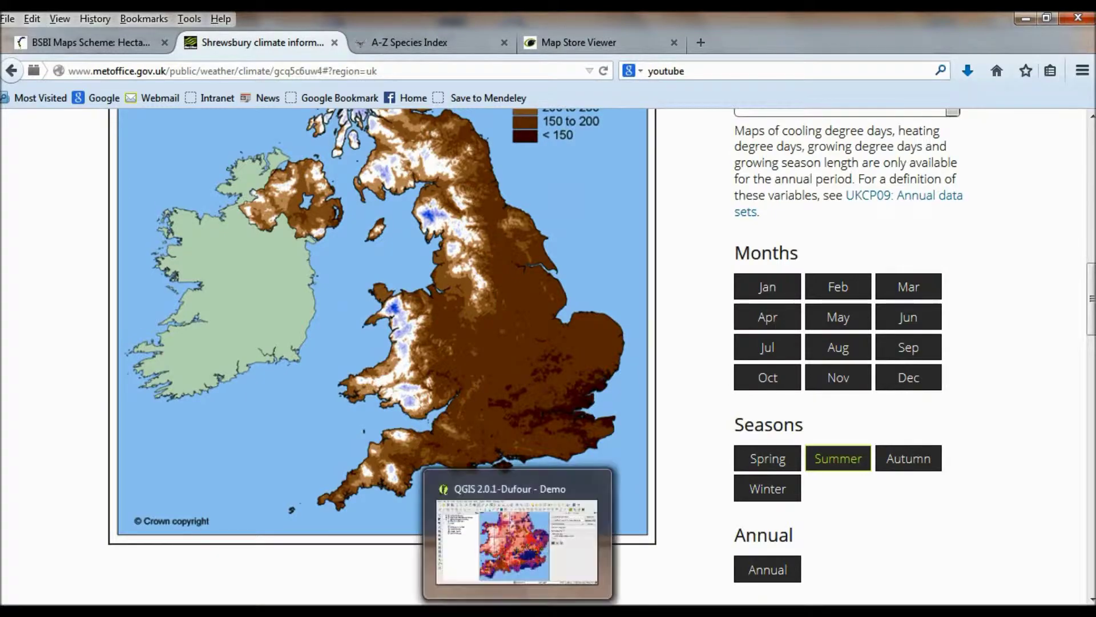
left_click(519, 540)
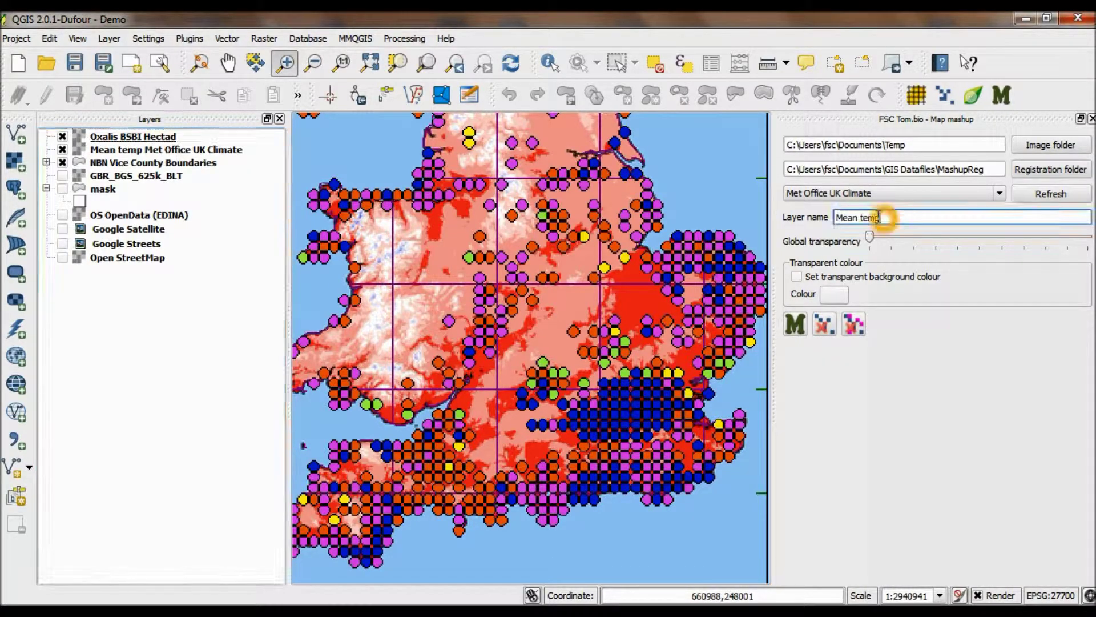
Step: Add the copied image as a 'Summer rainfall' layer in British National Grid
left_click_drag(880, 217, 827, 220)
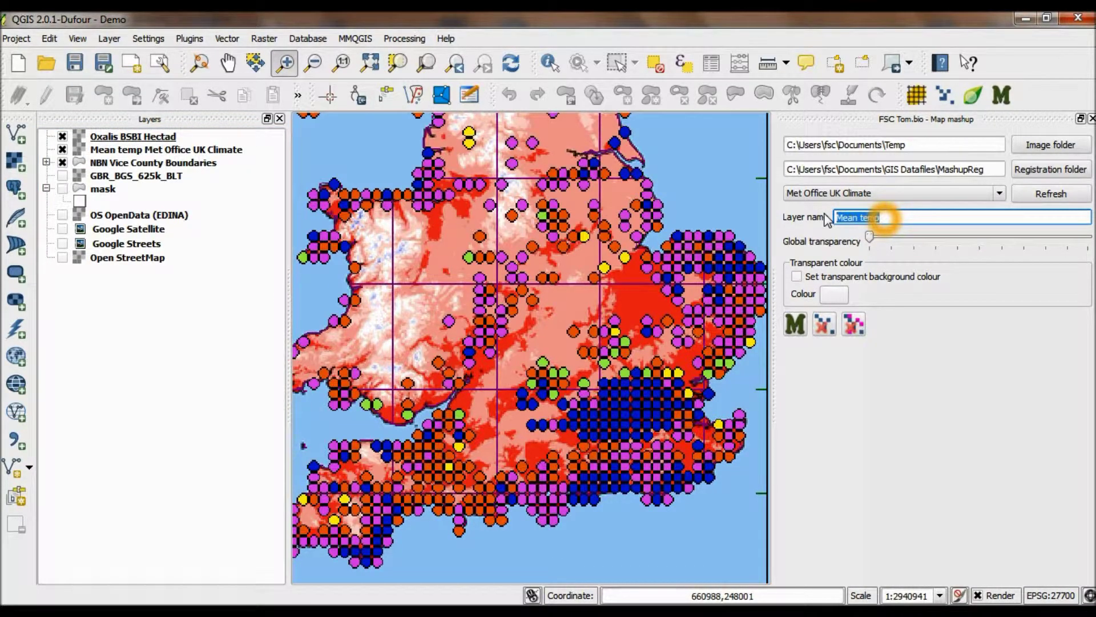
type("Summer rainfall")
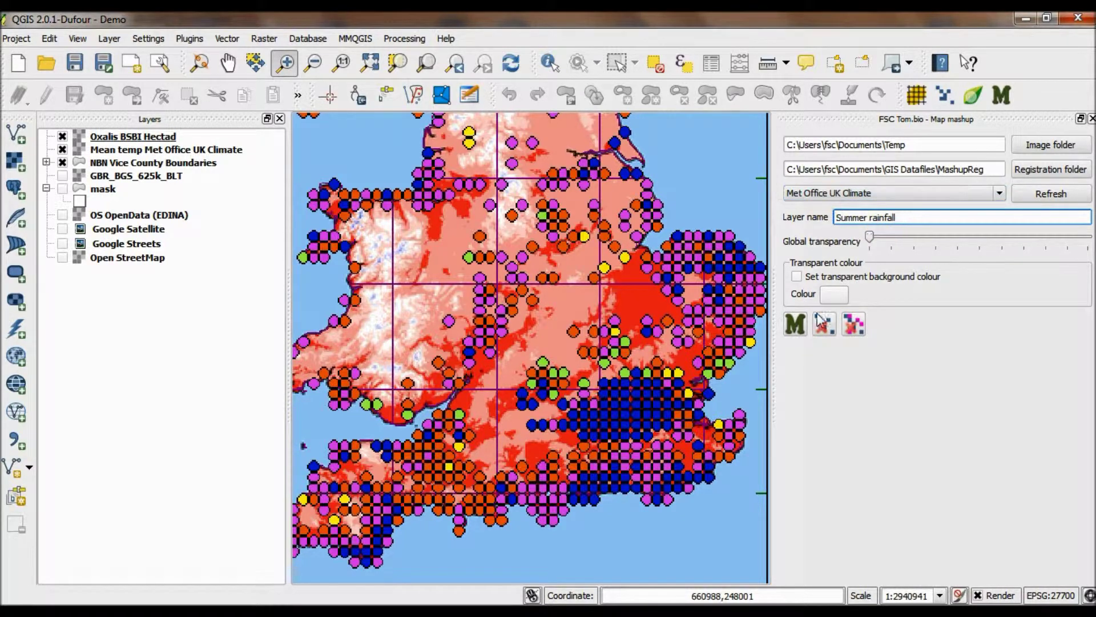
left_click(803, 322)
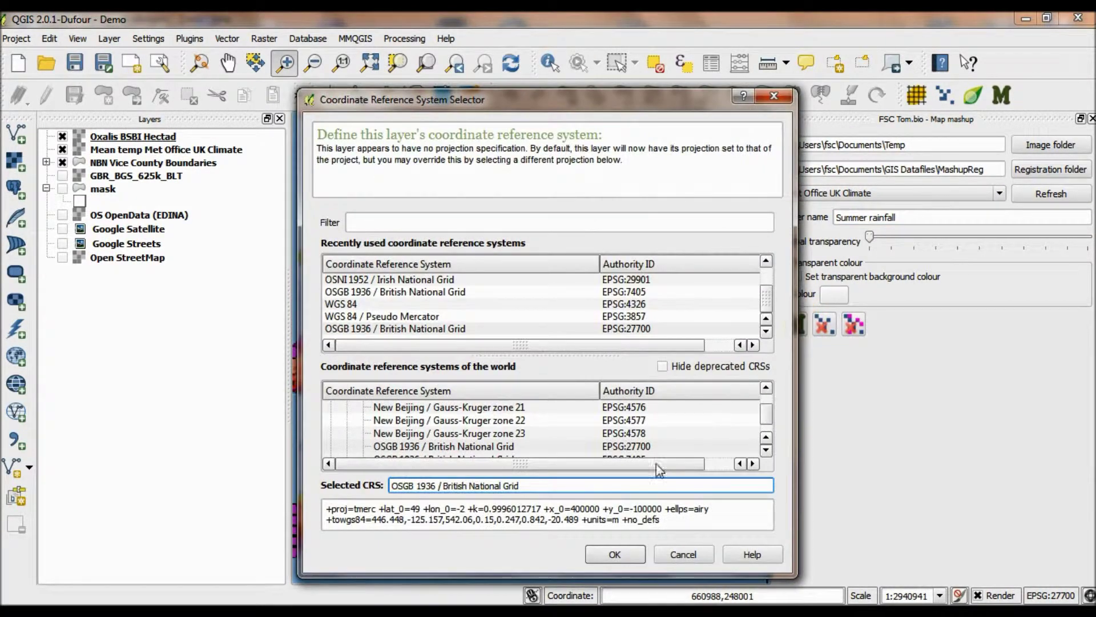
left_click(627, 524)
left_click(615, 554)
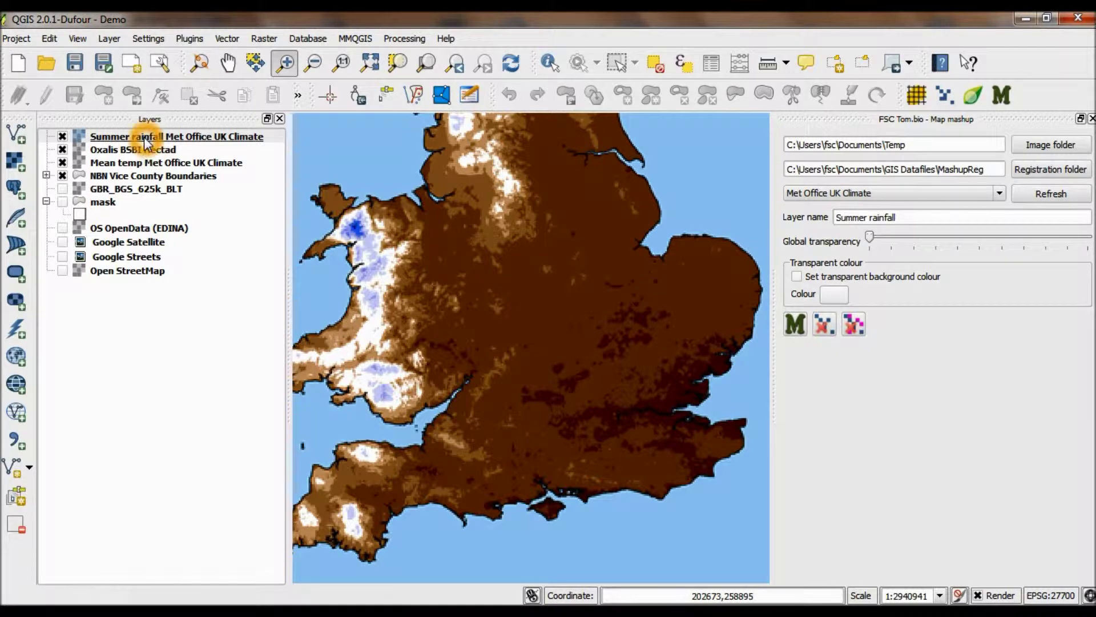
Step: Place Summer rainfall beneath the Oxalis dots, compare it, and zoom out to all Britain
left_click_drag(147, 137, 146, 145)
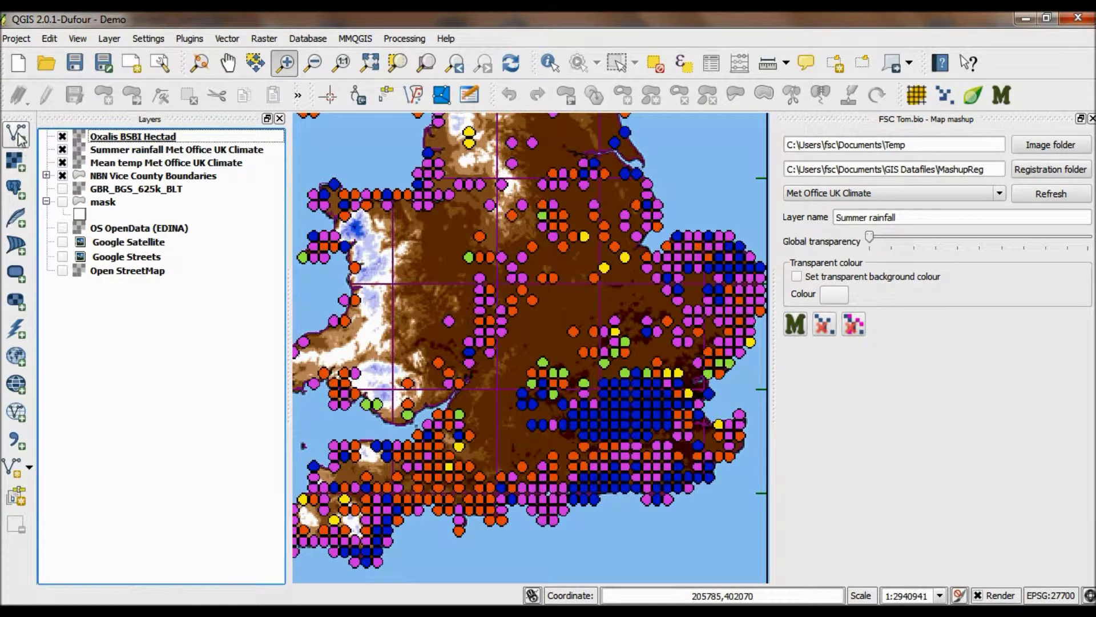
left_click(62, 150)
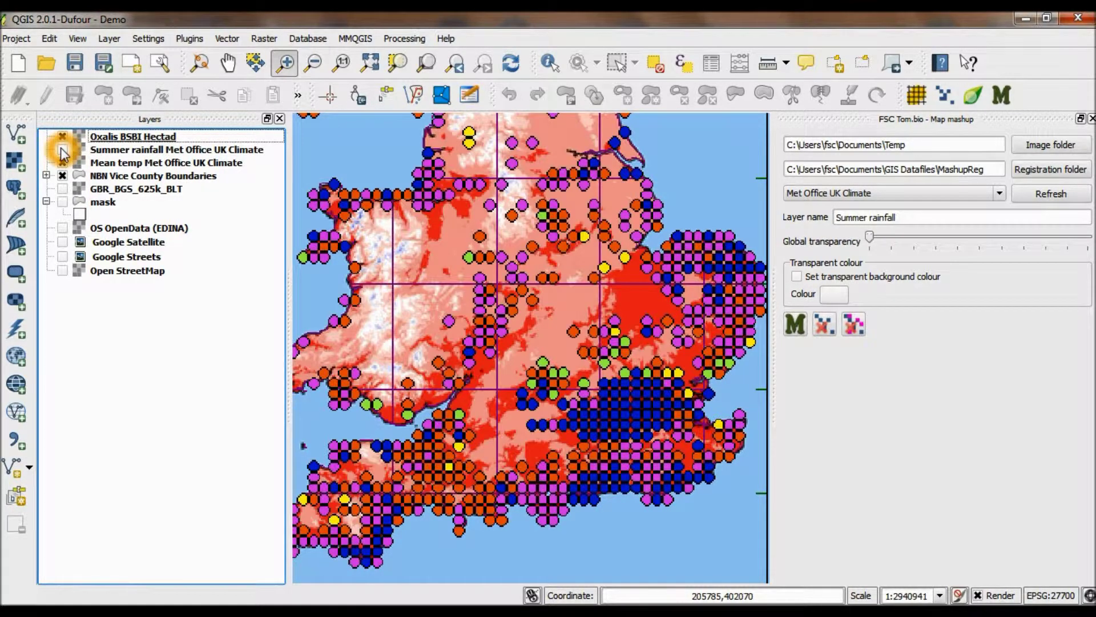
left_click(62, 149)
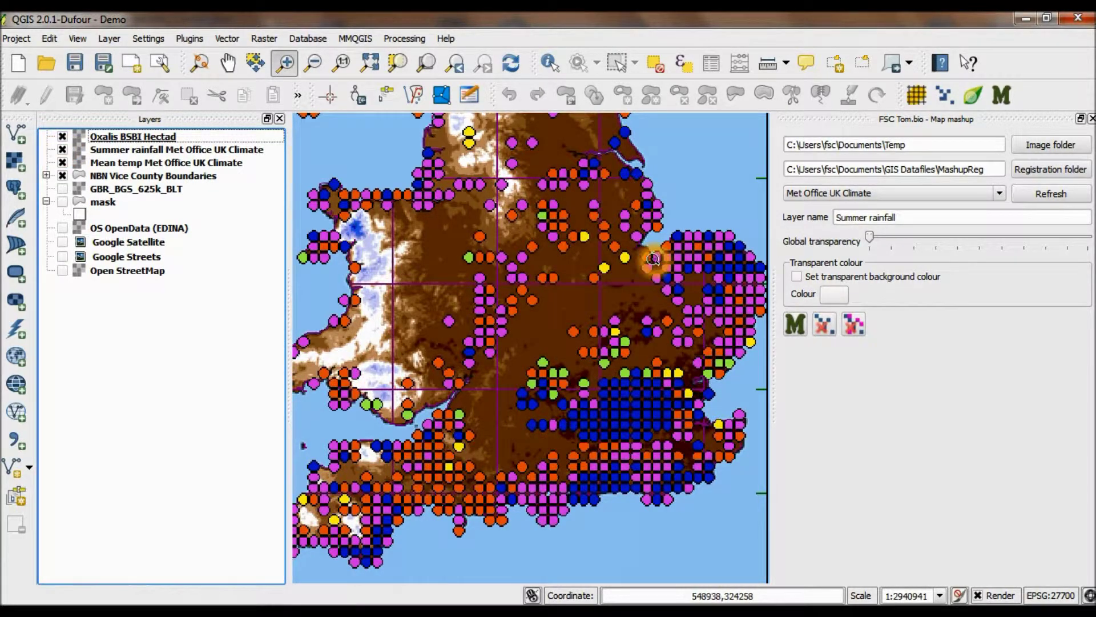
left_click(313, 62)
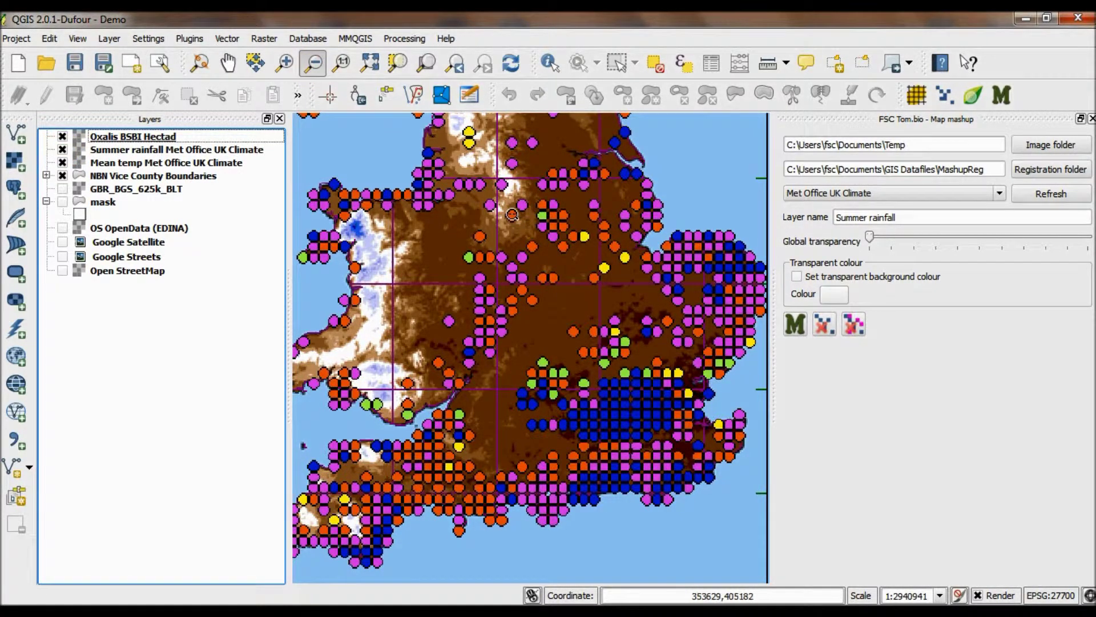
left_click(557, 246)
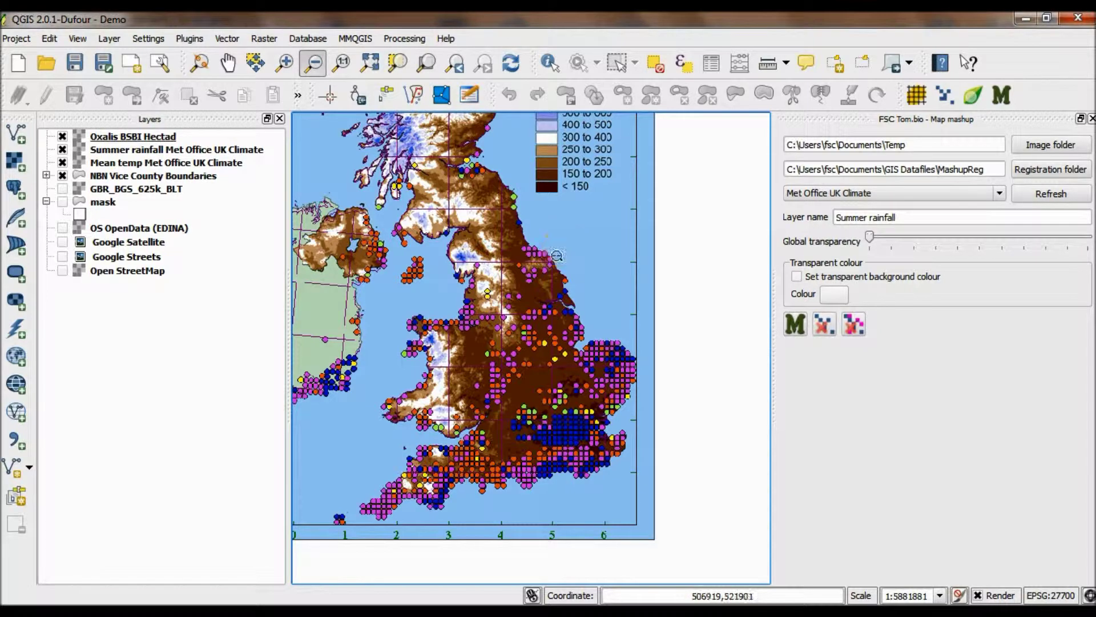
Step: Show the Willow Warbler maps in the BTO Bird Atlas Mapstore viewer
mouse_move(417, 612)
left_click(418, 537)
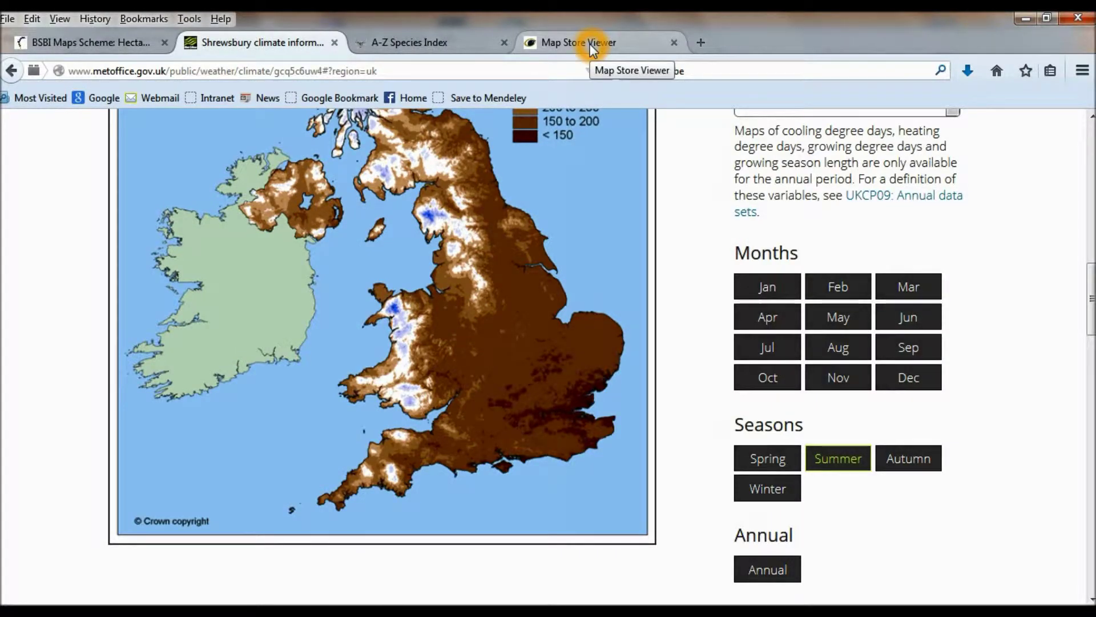
left_click(625, 55)
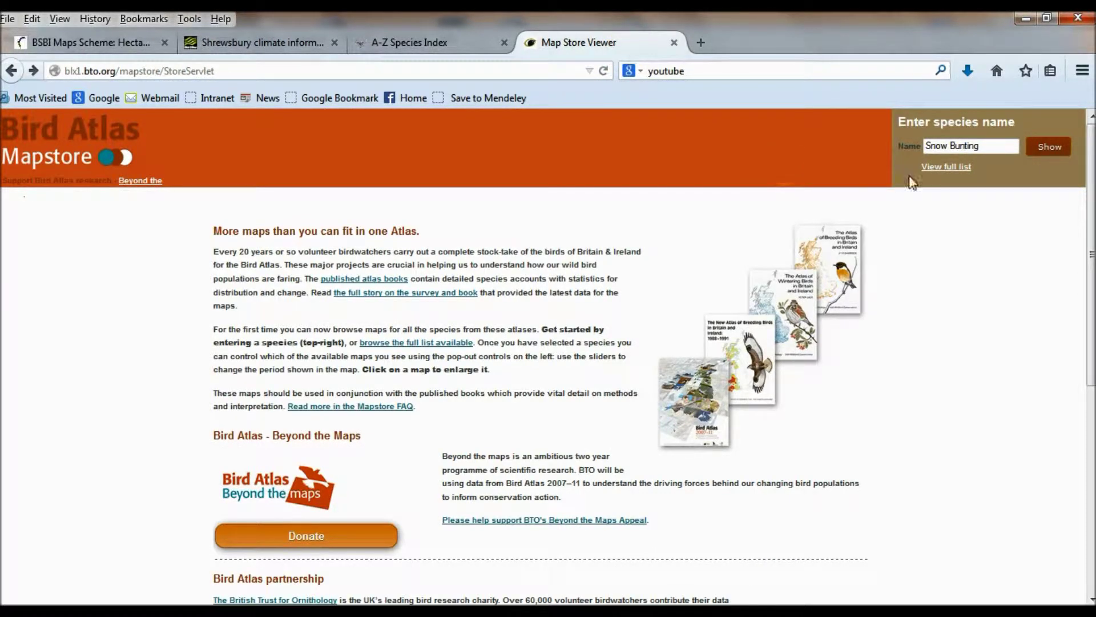
left_click_drag(982, 144, 849, 137)
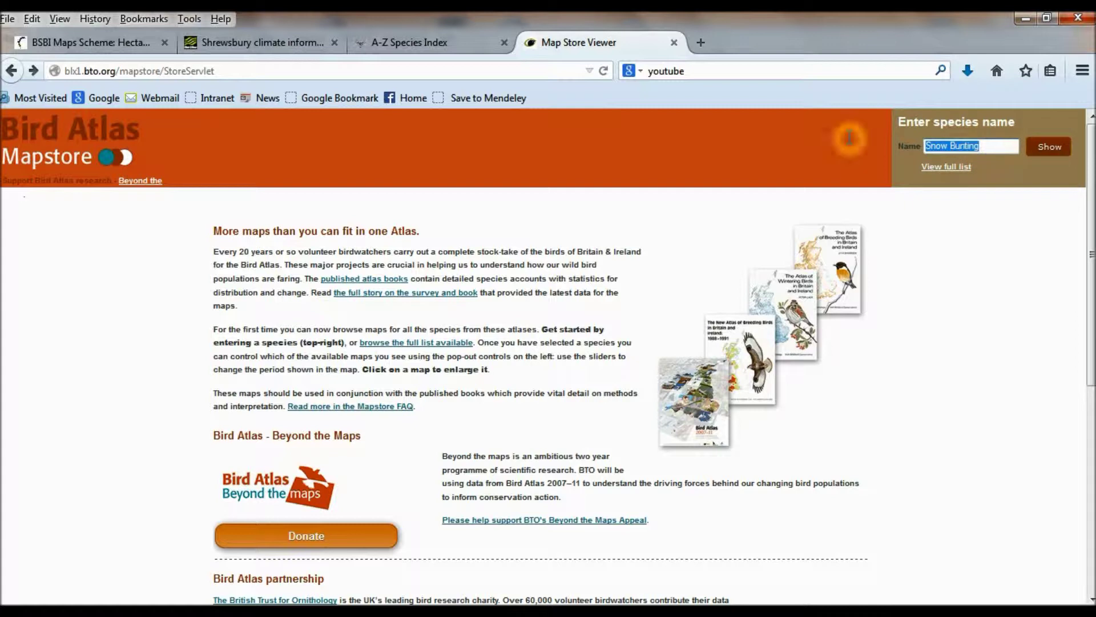
key("BackSpace")
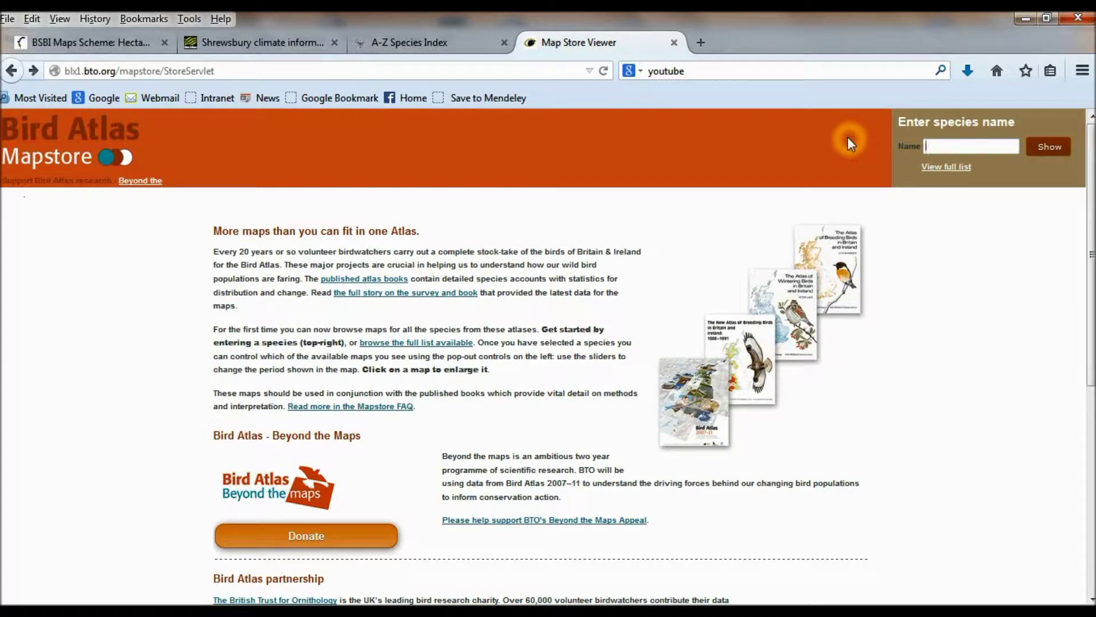
type("w")
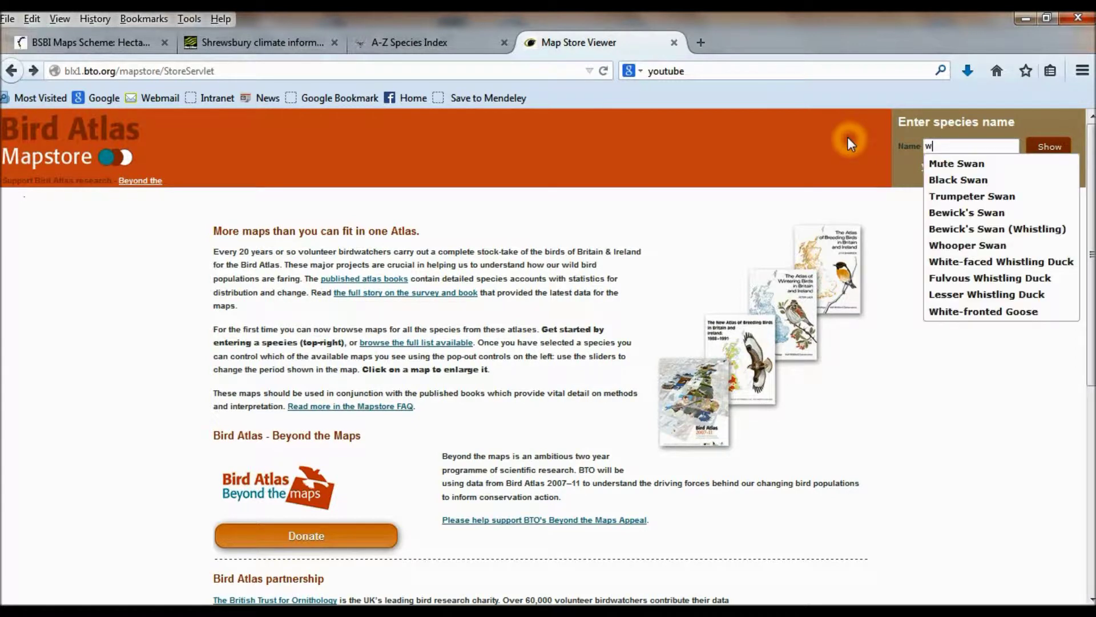
type("illow war")
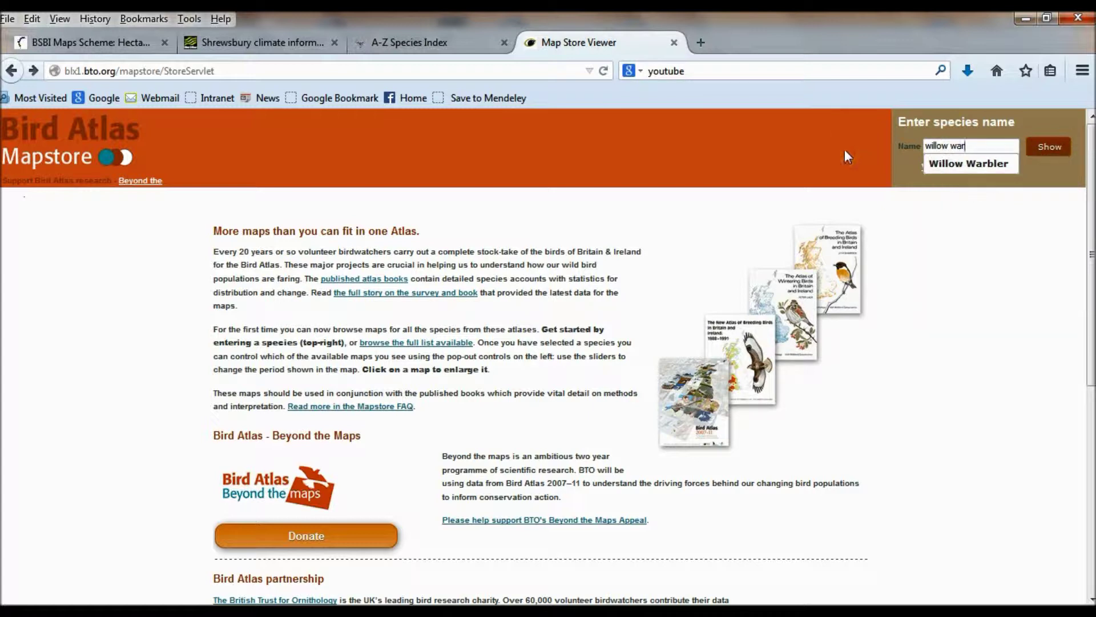
left_click(941, 166)
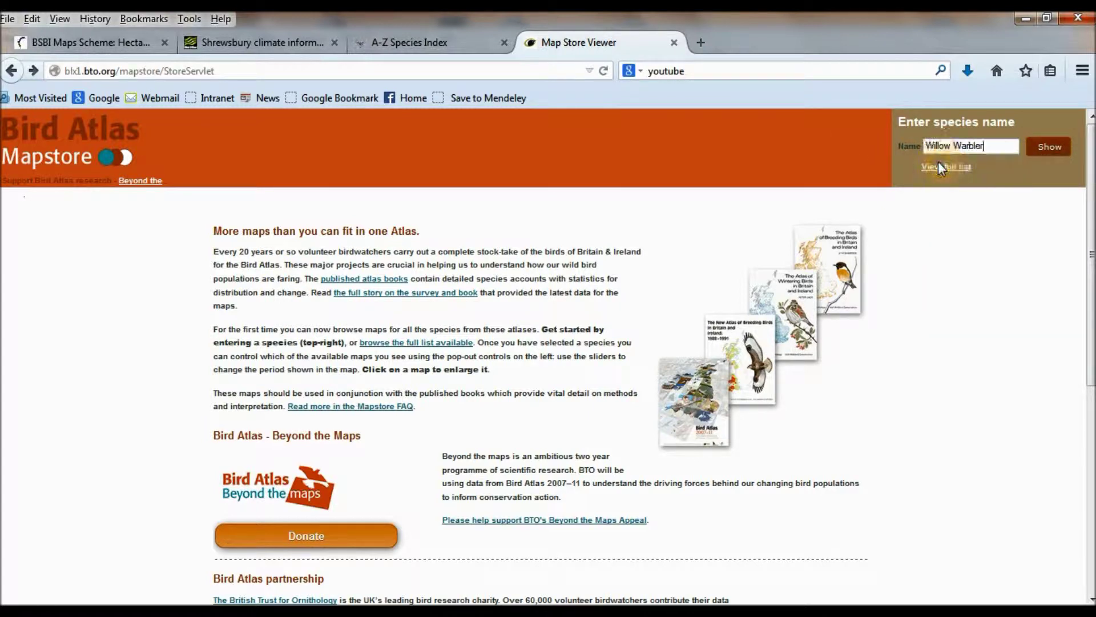
left_click(1051, 151)
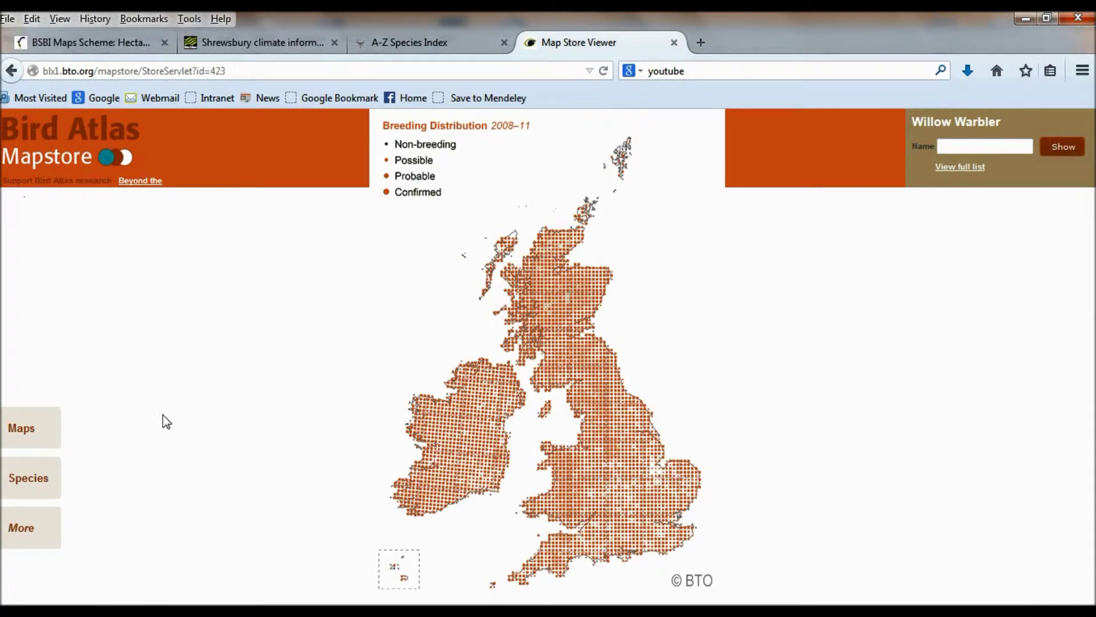
Step: Display the Relative Abundance Change map and copy its image
left_click(48, 439)
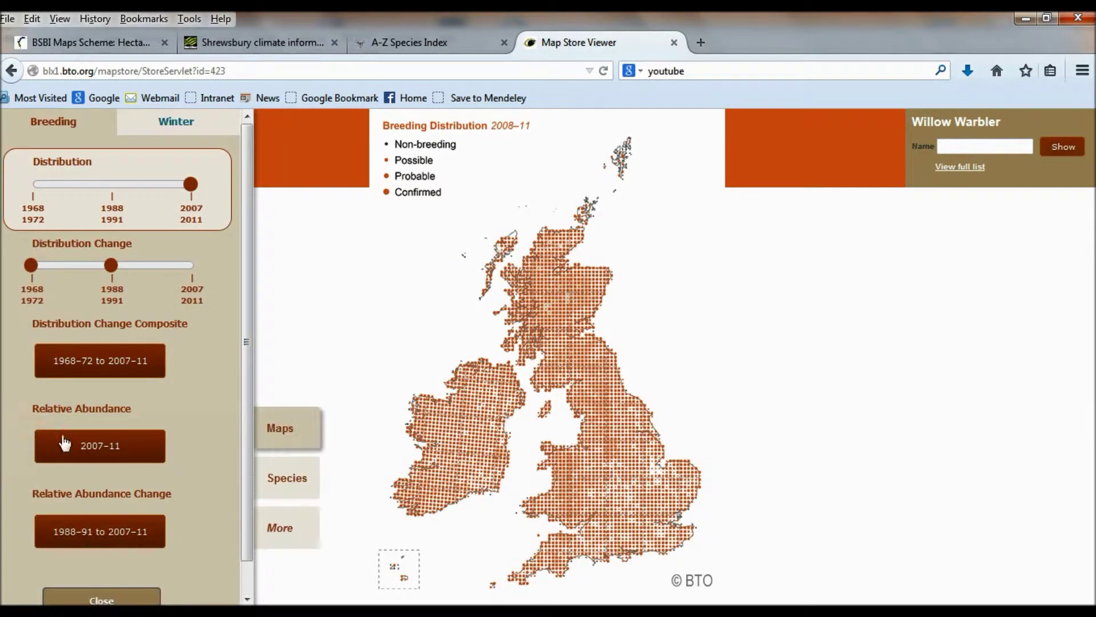
left_click(86, 539)
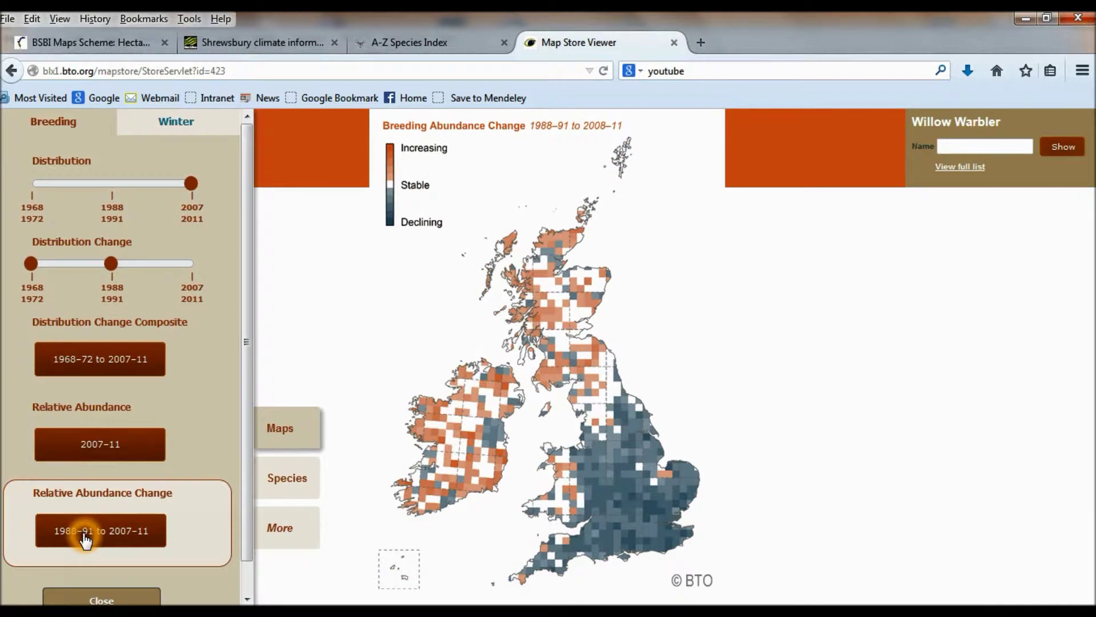
left_click(567, 380)
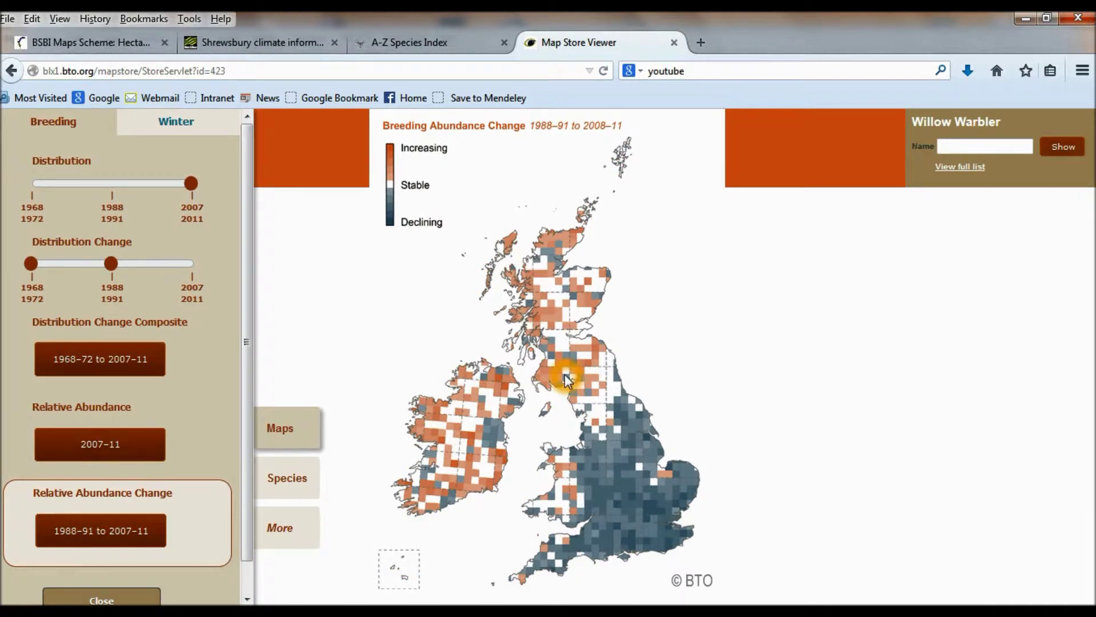
right_click(626, 334)
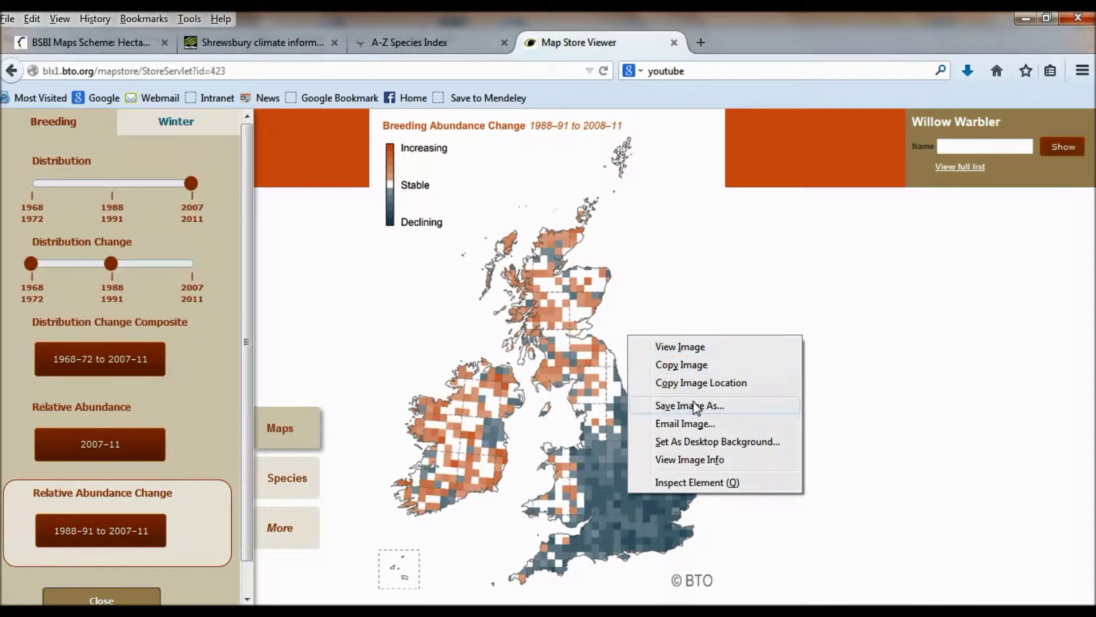
left_click(692, 367)
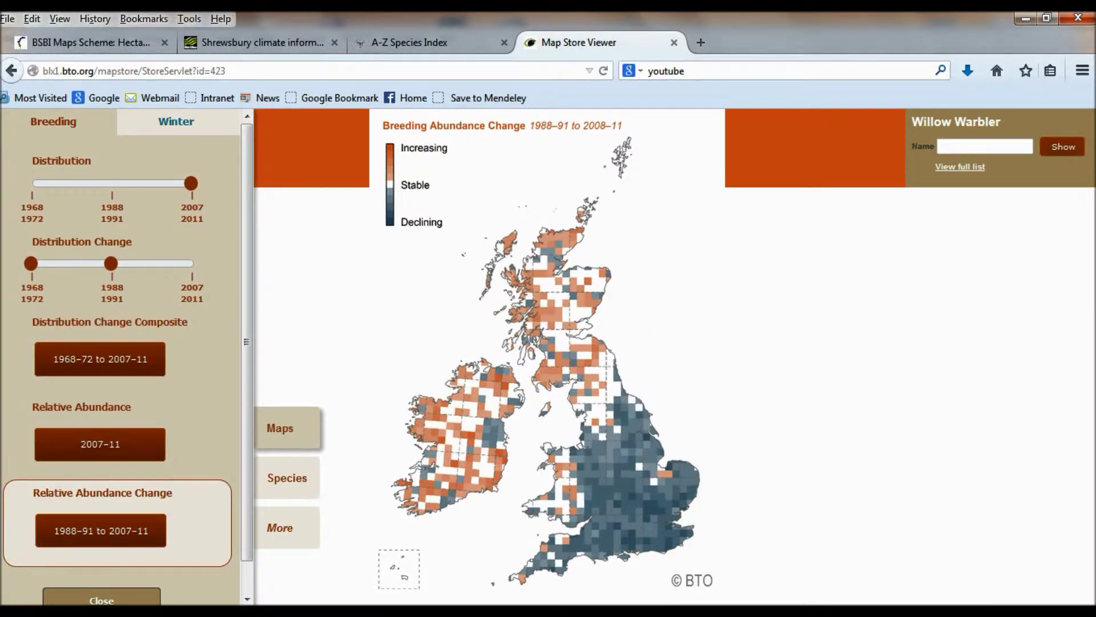
key("alt+Tab")
Step: Add the copied Willow Warbler map as a semi-transparent BTO Map Store layer named 'Willow warbler'
left_click(837, 302)
left_click(997, 191)
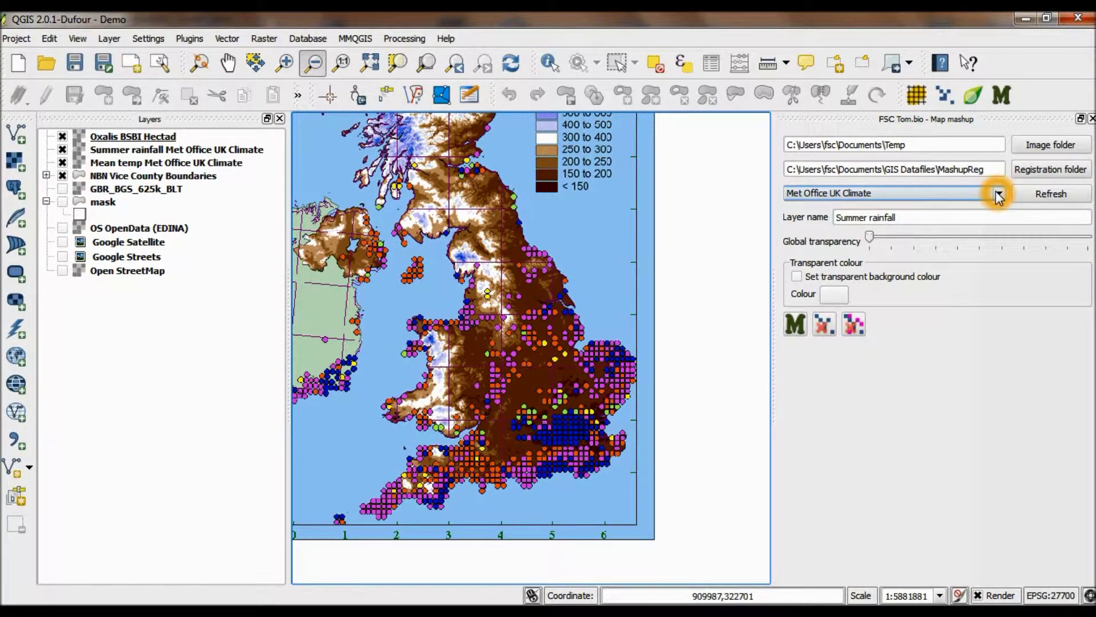
left_click(907, 219)
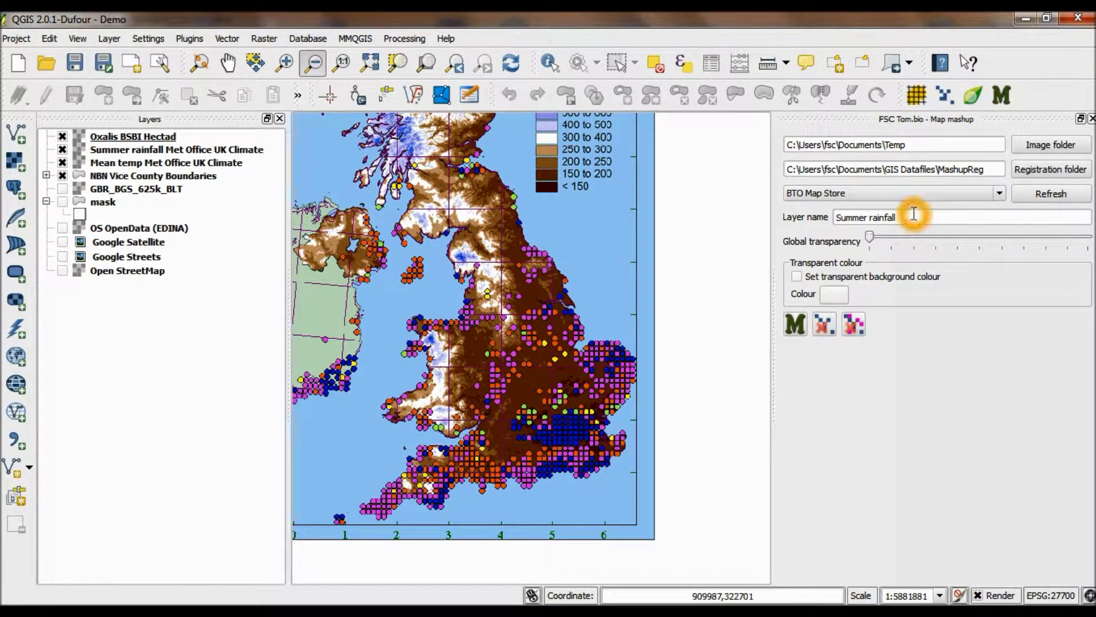
triple_click(913, 212)
type("Willow warbler")
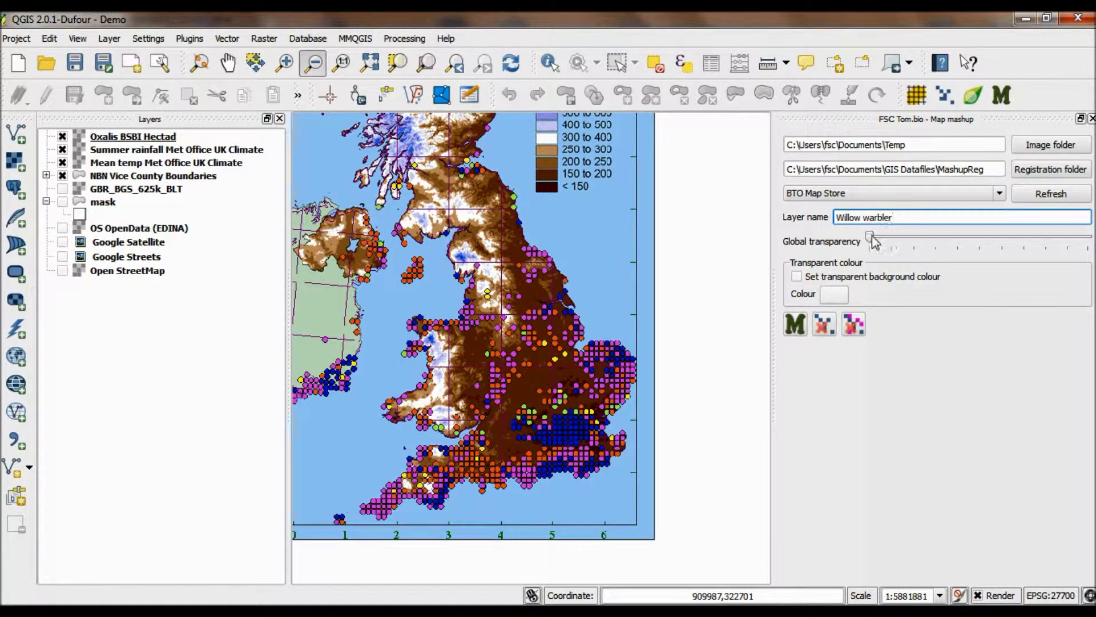
left_click_drag(869, 235, 935, 234)
left_click(795, 323)
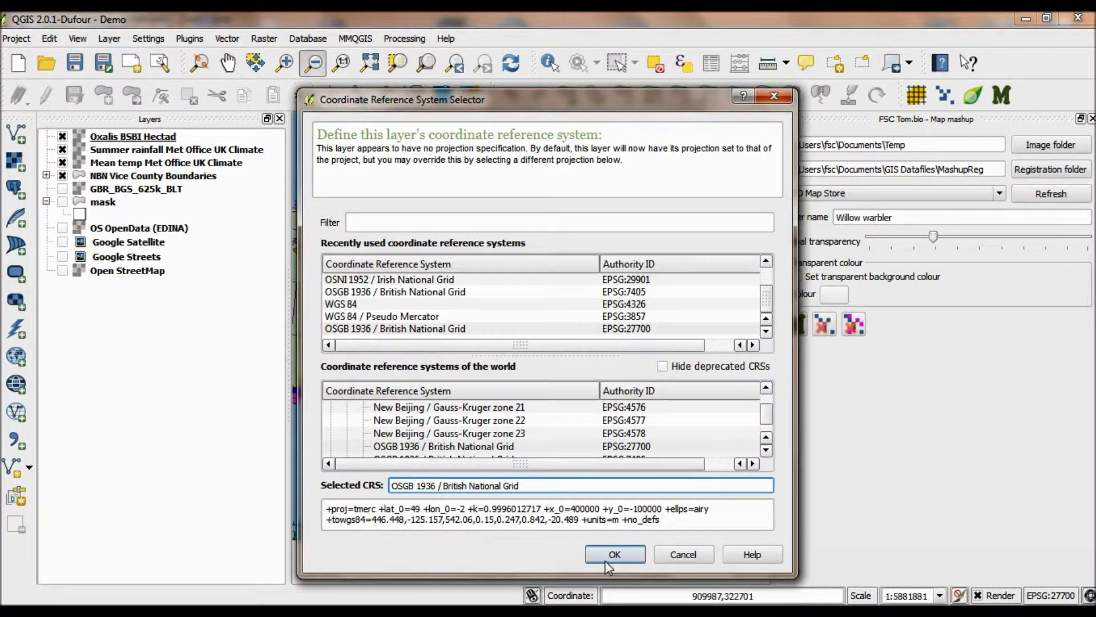
left_click(608, 564)
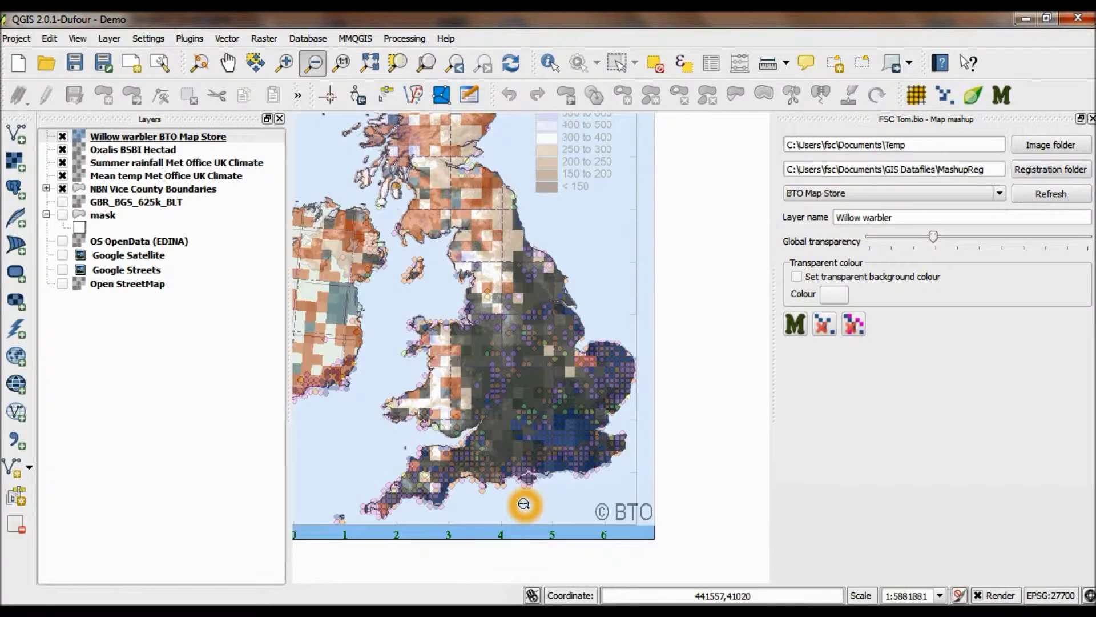
Step: Hide Oxalis, check the Willow warbler overlay, and remove the Oxalis and mean temperature layers
left_click(62, 150)
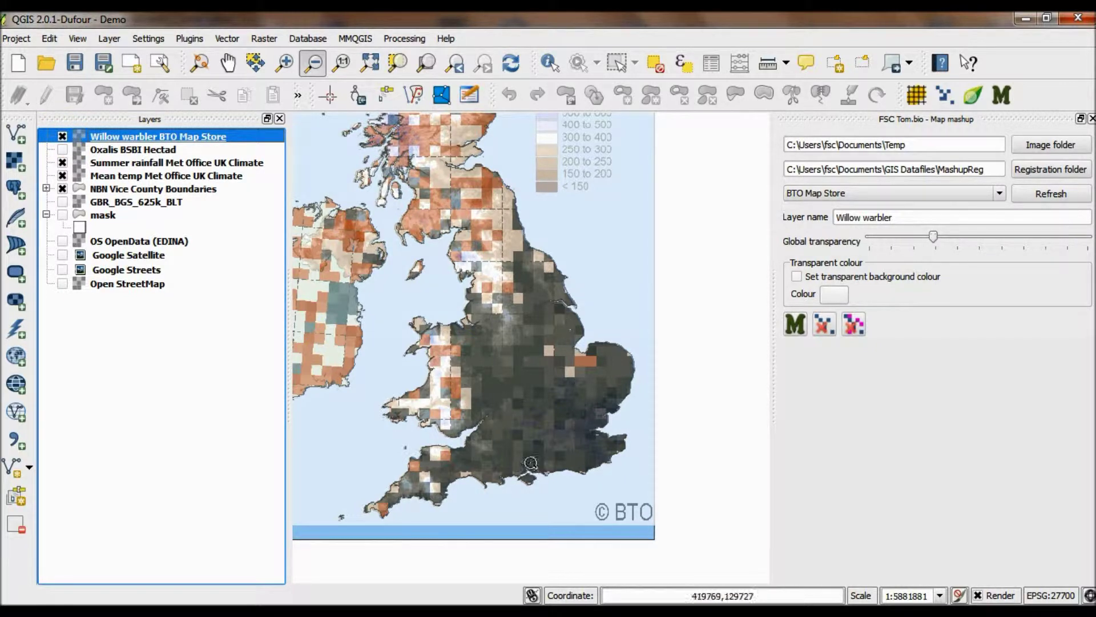
left_click(485, 182)
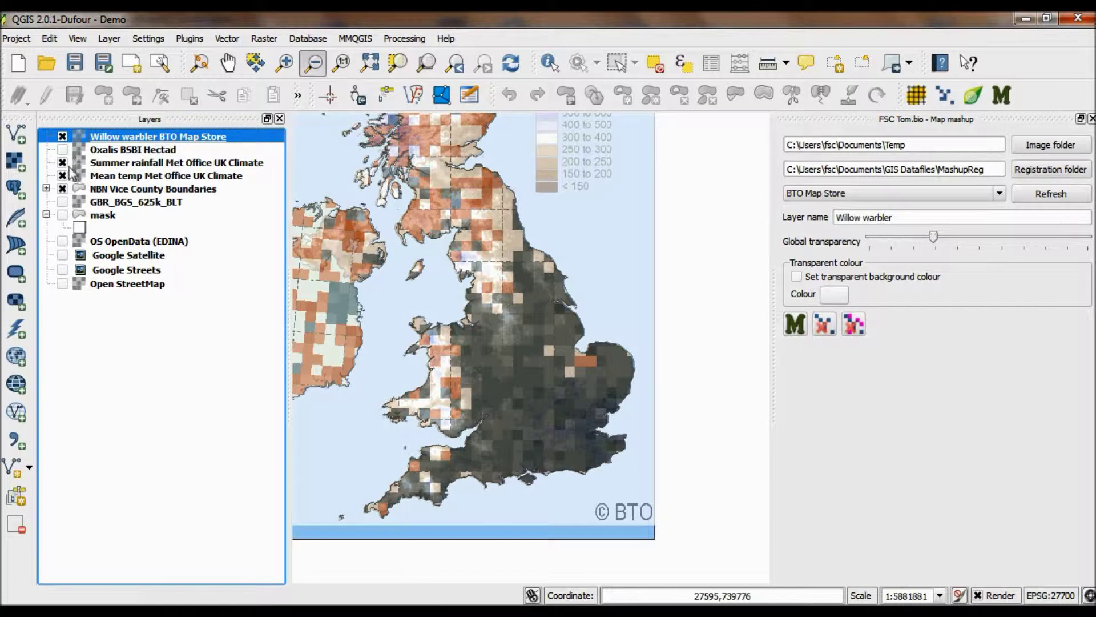
left_click(61, 135)
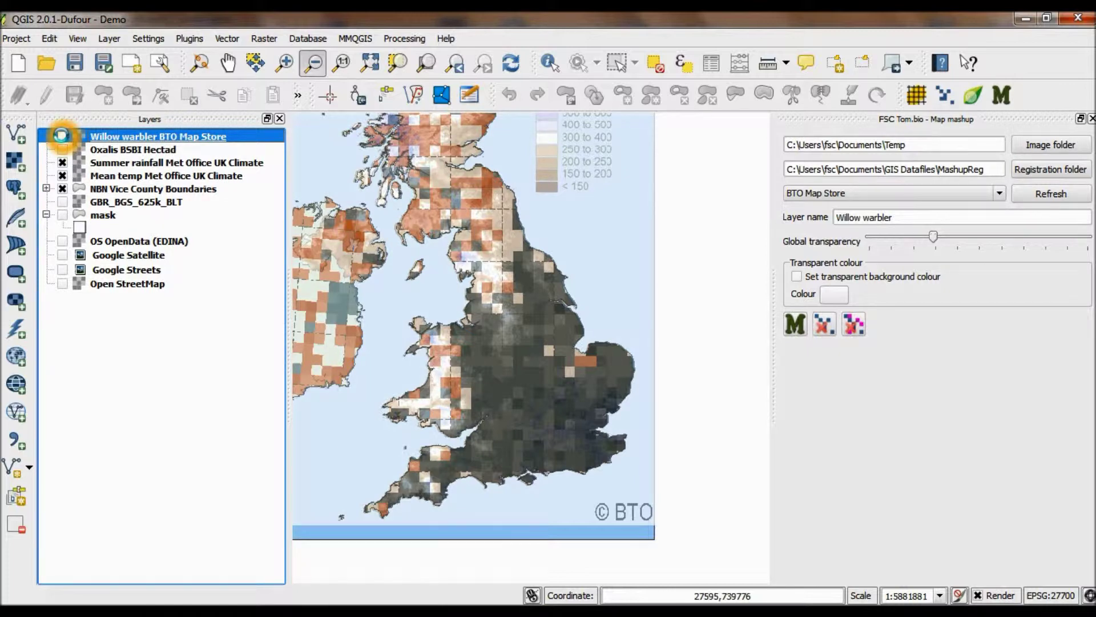
left_click(61, 135)
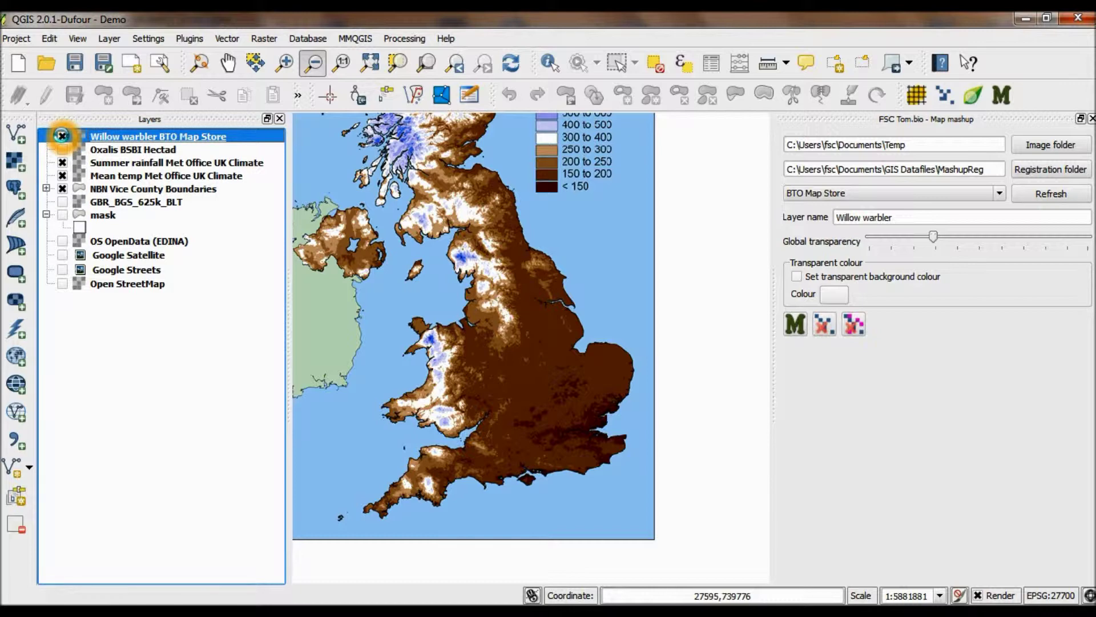
left_click(62, 135)
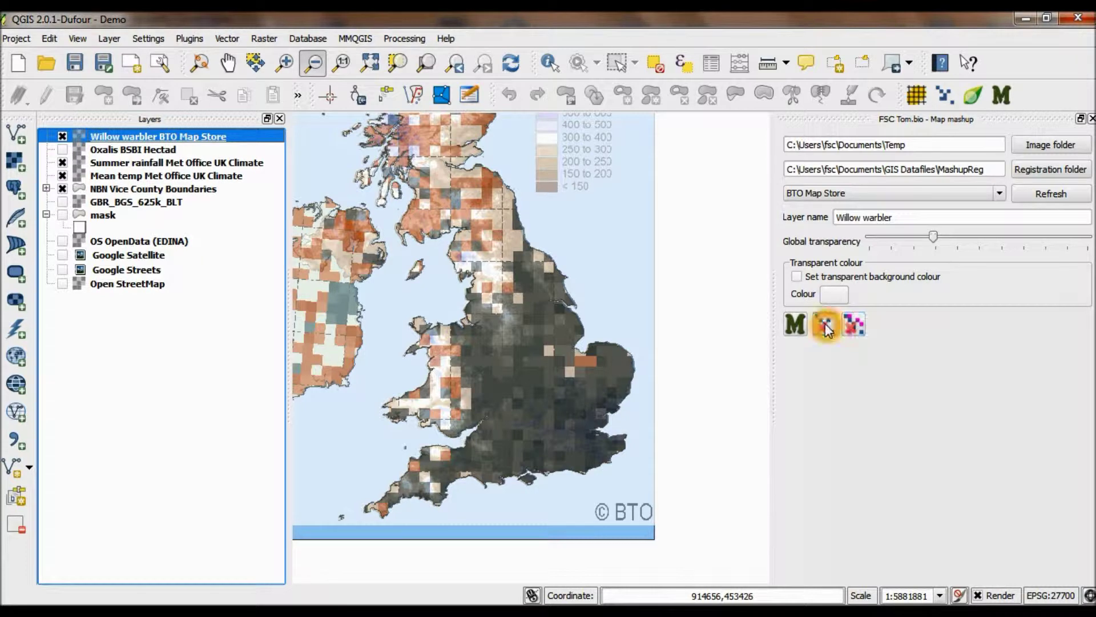
left_click(855, 327)
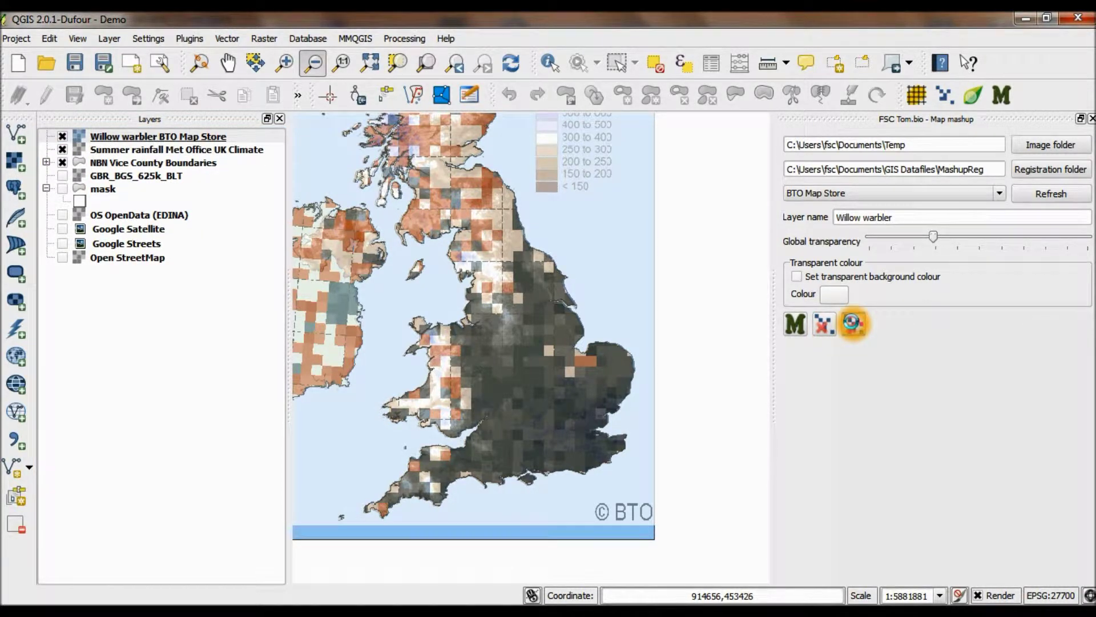
Step: Open the Pisaura mirabilis summary page from the spider species A-Z index under P
left_click(386, 605)
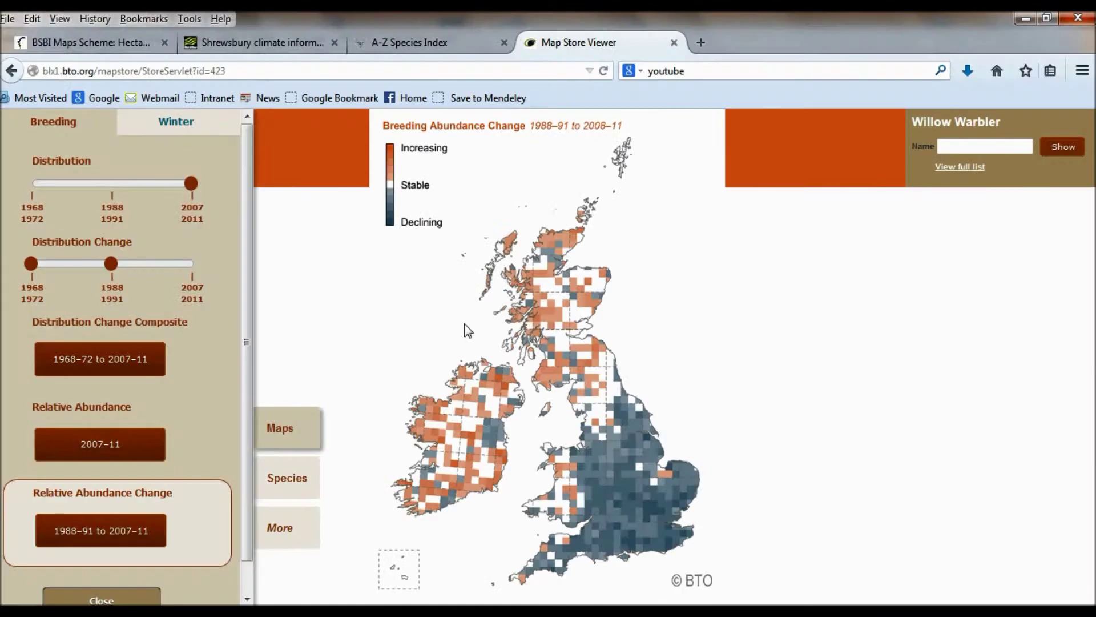
left_click(409, 42)
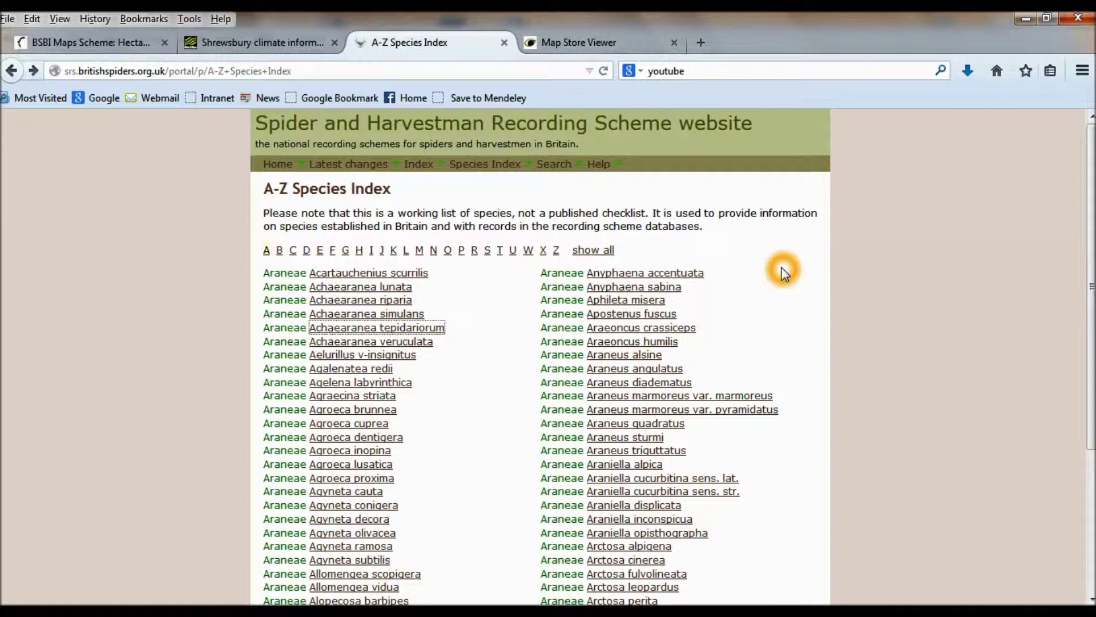
left_click(462, 251)
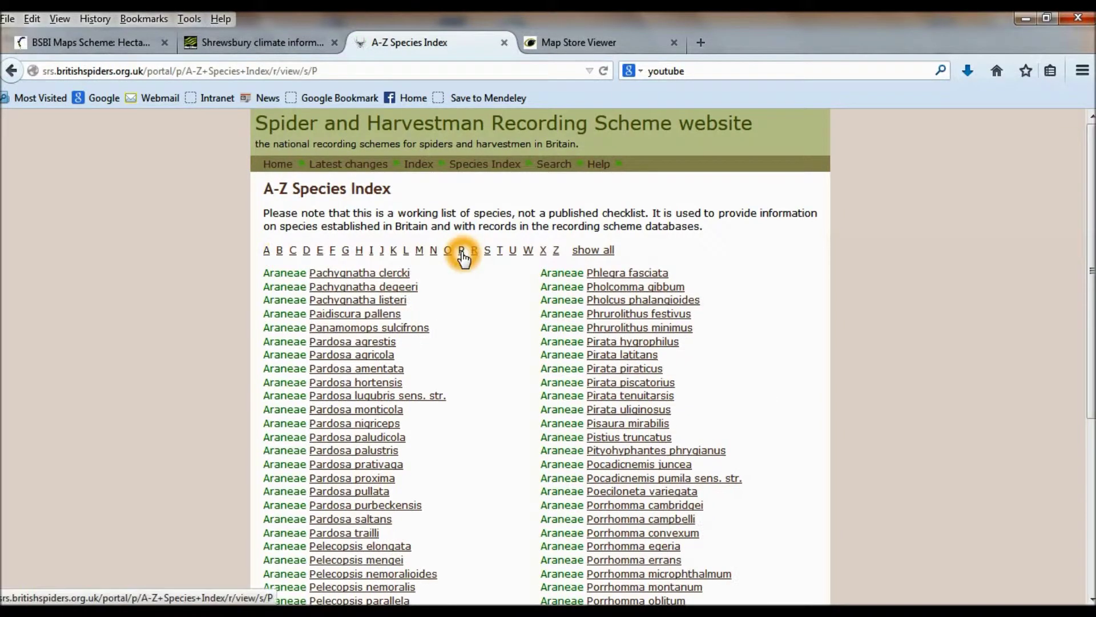
left_click(1091, 286)
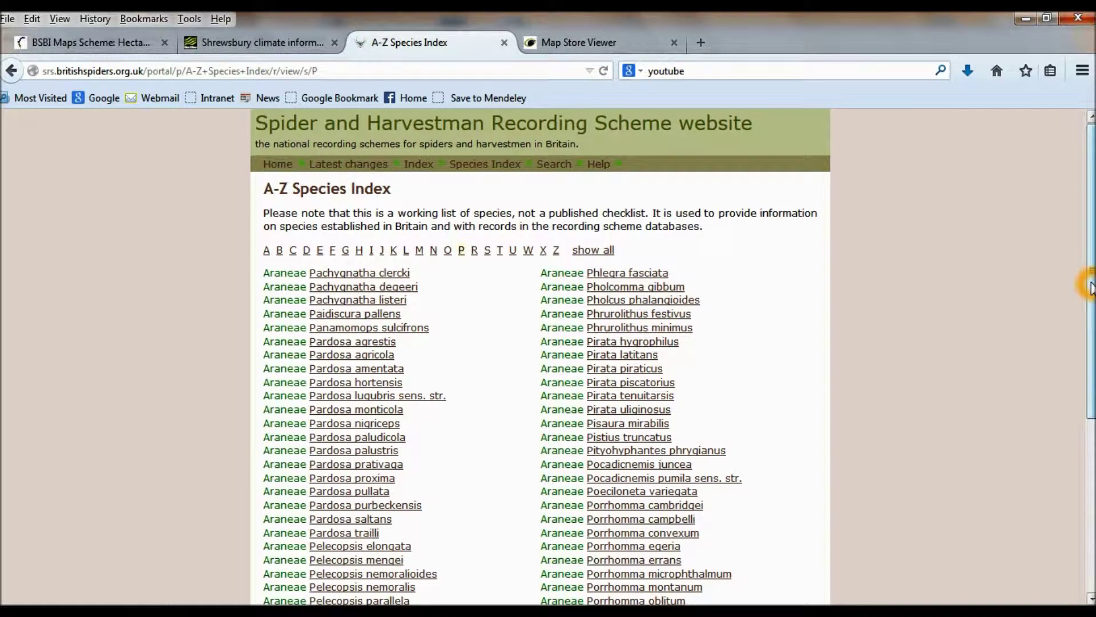
left_click(648, 428)
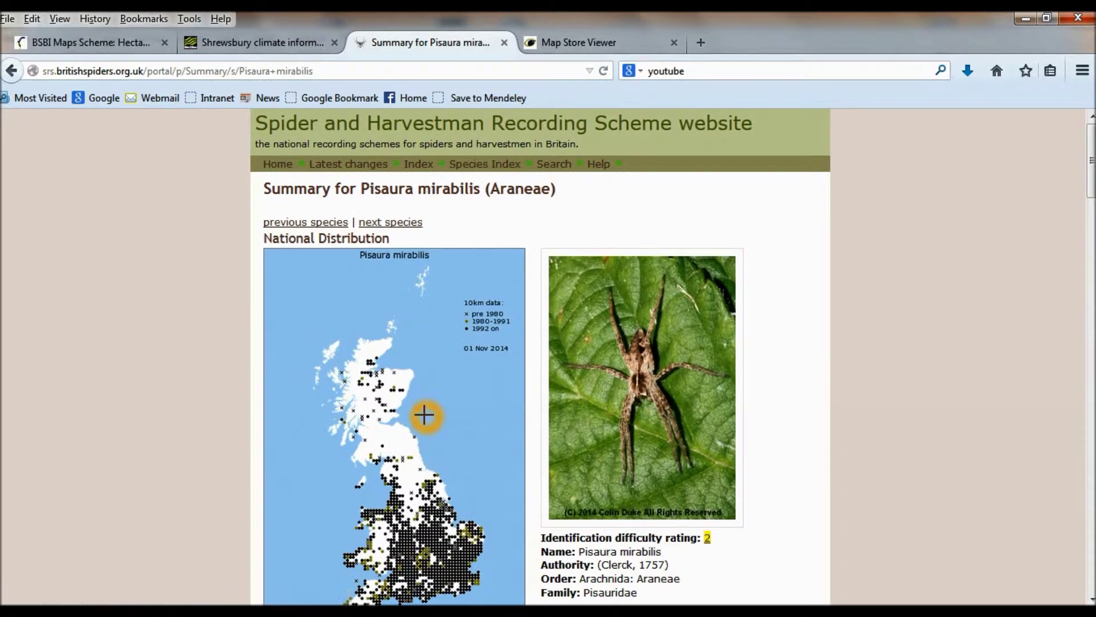
Step: Copy the Pisaura mirabilis distribution map image and return to QGIS
right_click(424, 415)
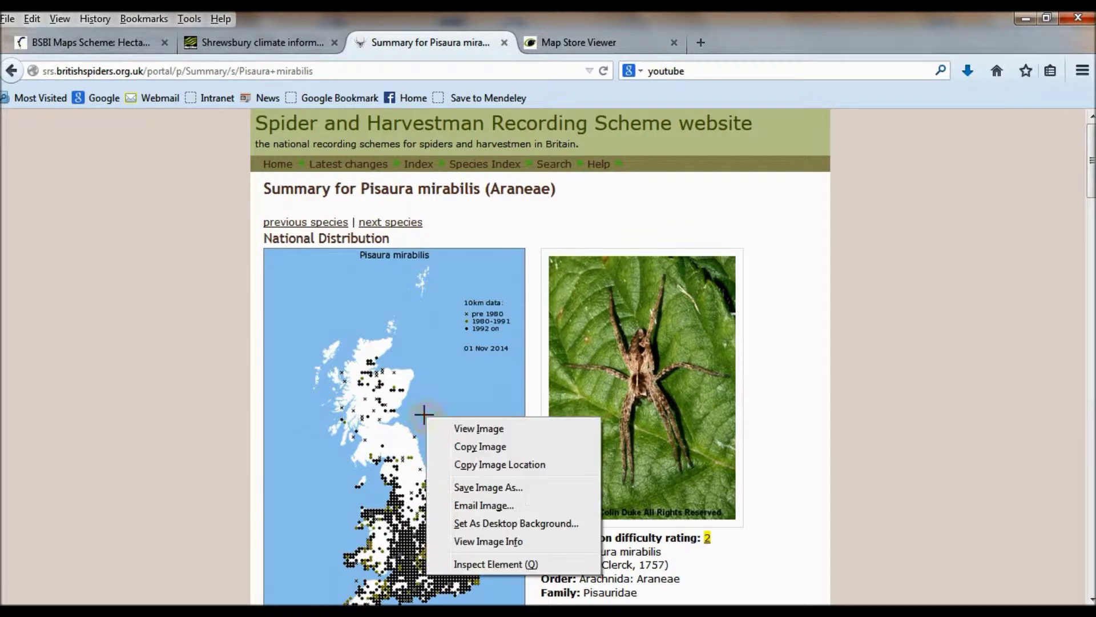
left_click(473, 447)
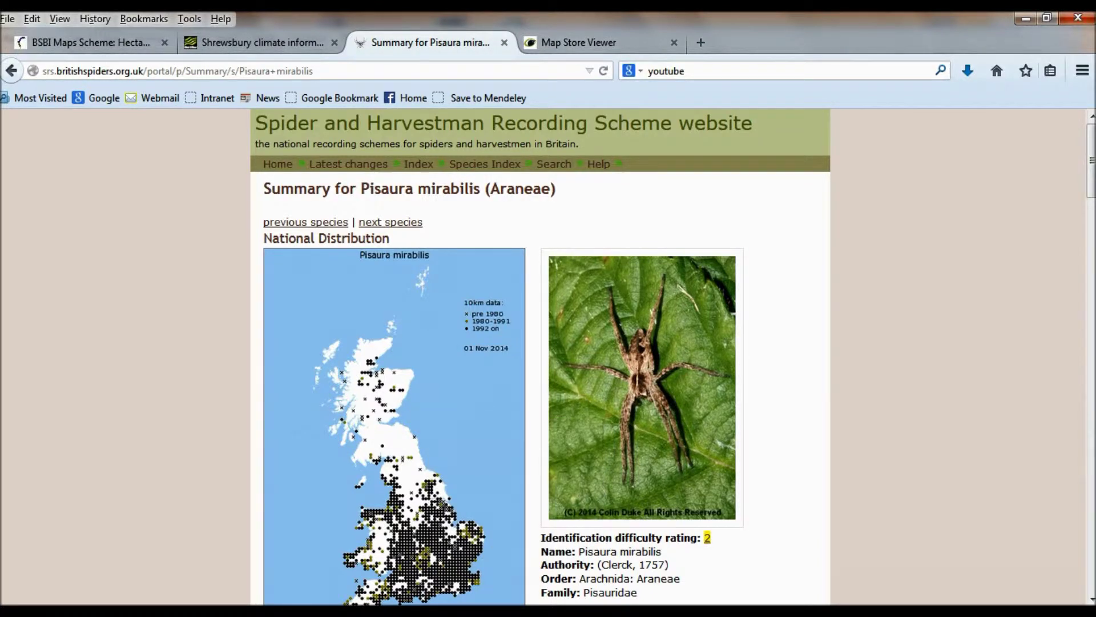
key("alt+Tab")
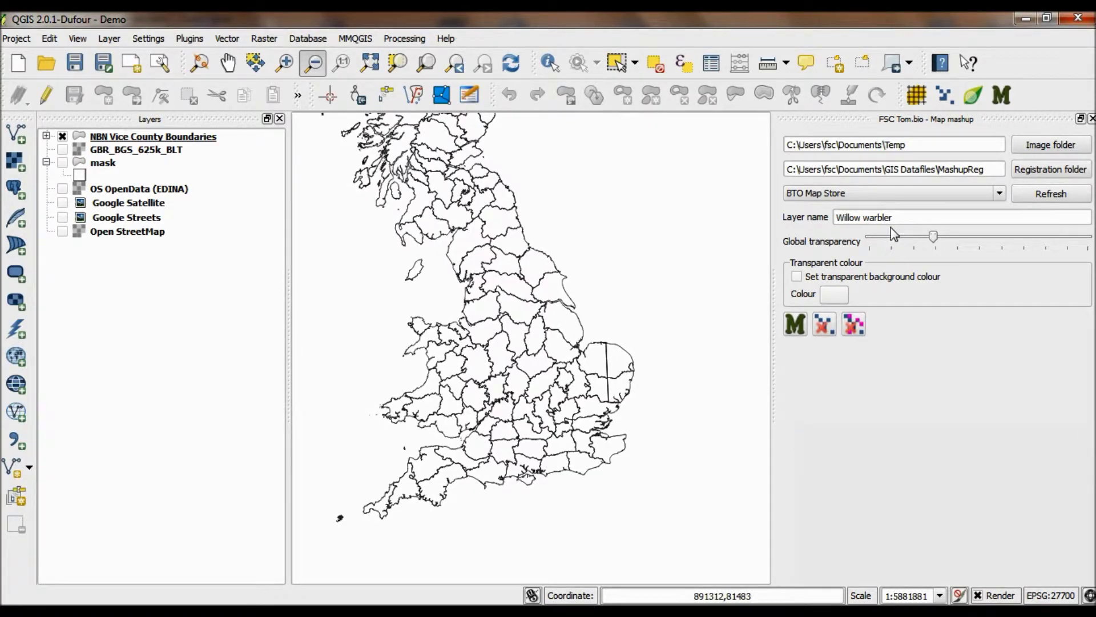
Step: Add the copied map as an SRS UK mashup layer named 'Pisaura' and accept its CRS
left_click_drag(898, 217, 785, 228)
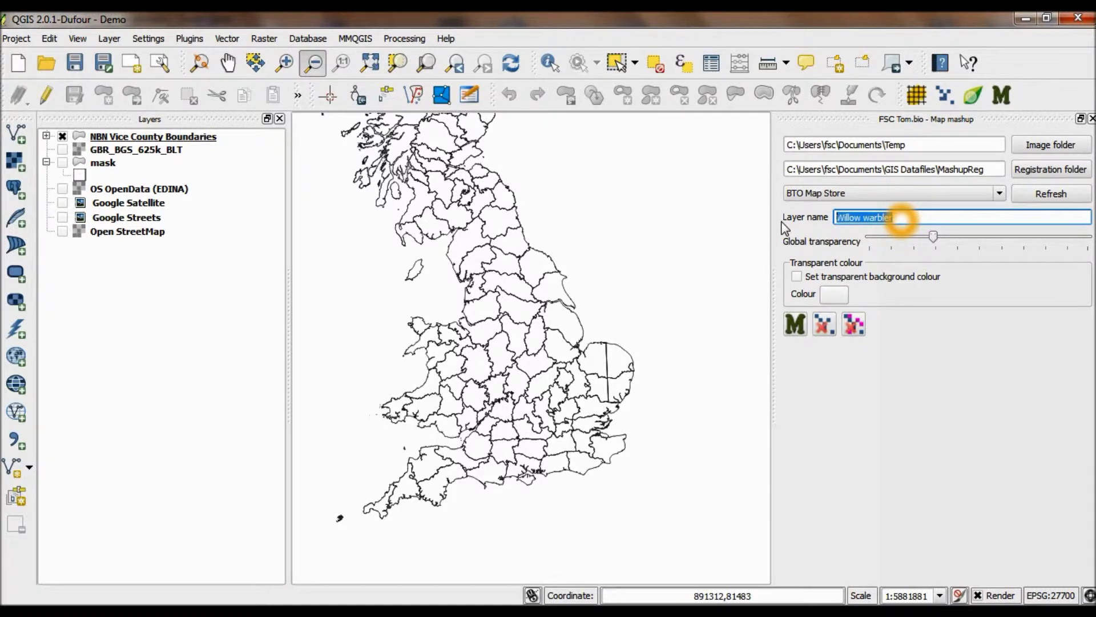
type("Pisaura")
left_click(841, 193)
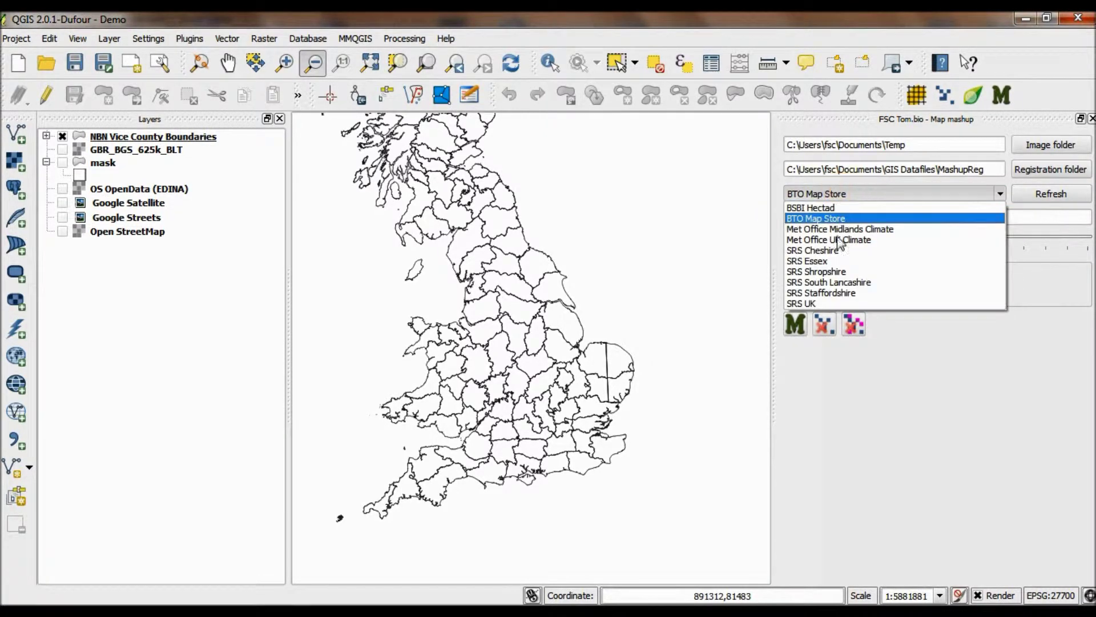
left_click(818, 303)
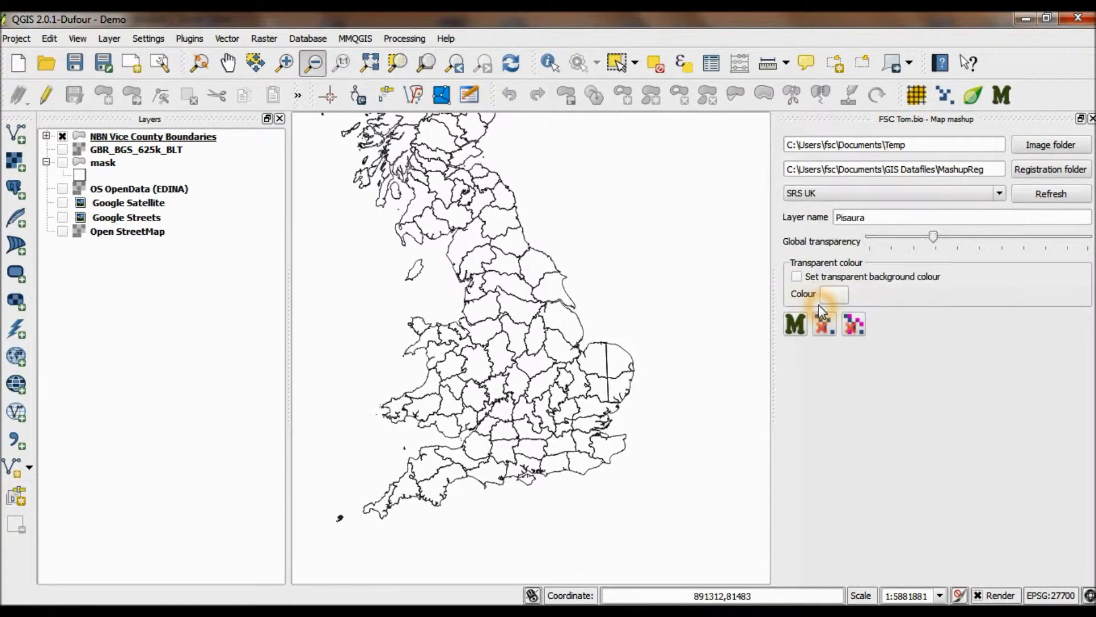
left_click(797, 326)
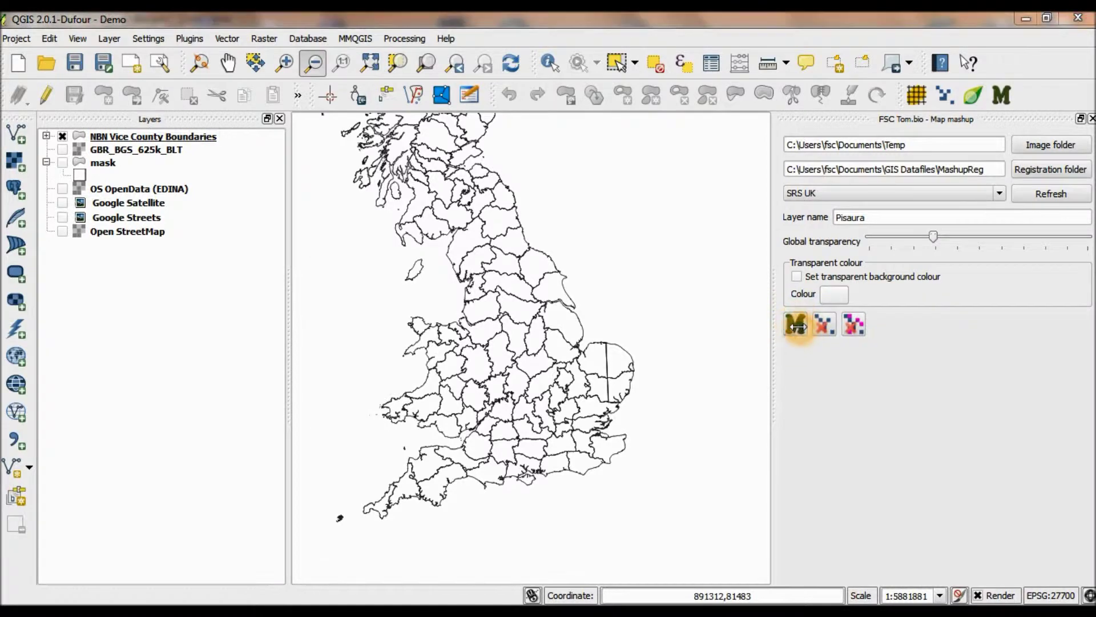
left_click(628, 554)
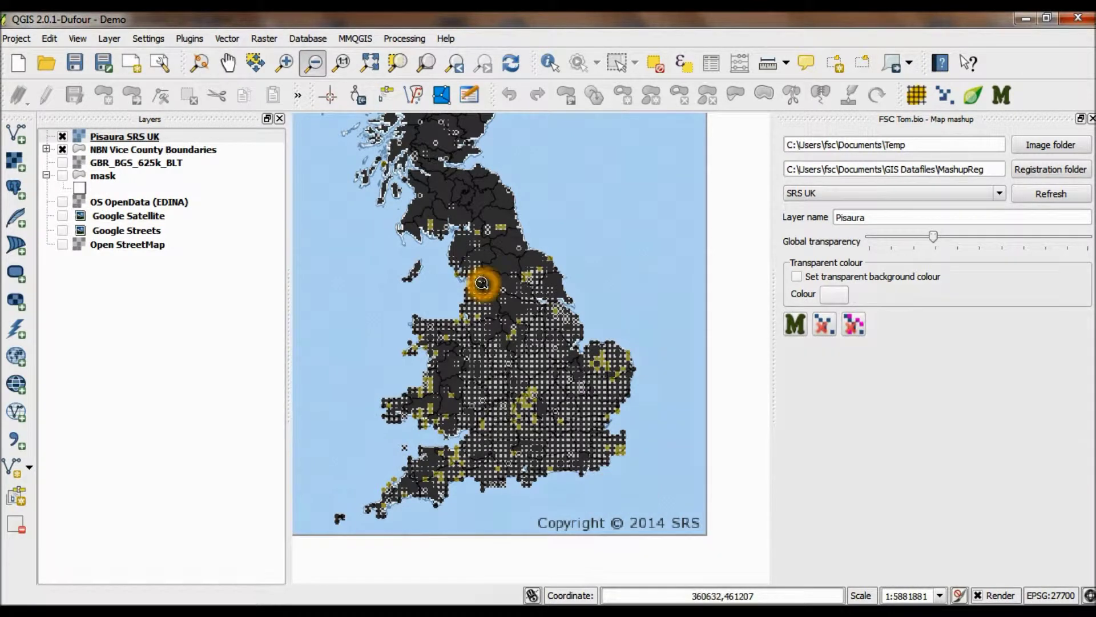
Step: Hide the vice-county boundaries, revisit the Pisaura page, then remove the opaque Pisaura SRS UK layer
left_click(63, 149)
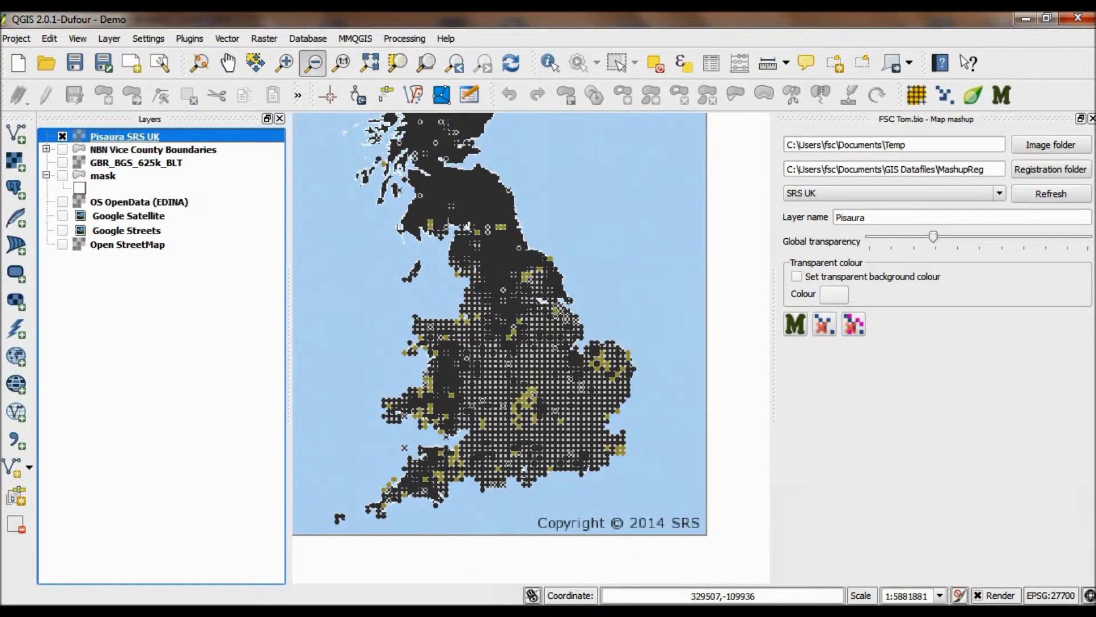
mouse_move(417, 614)
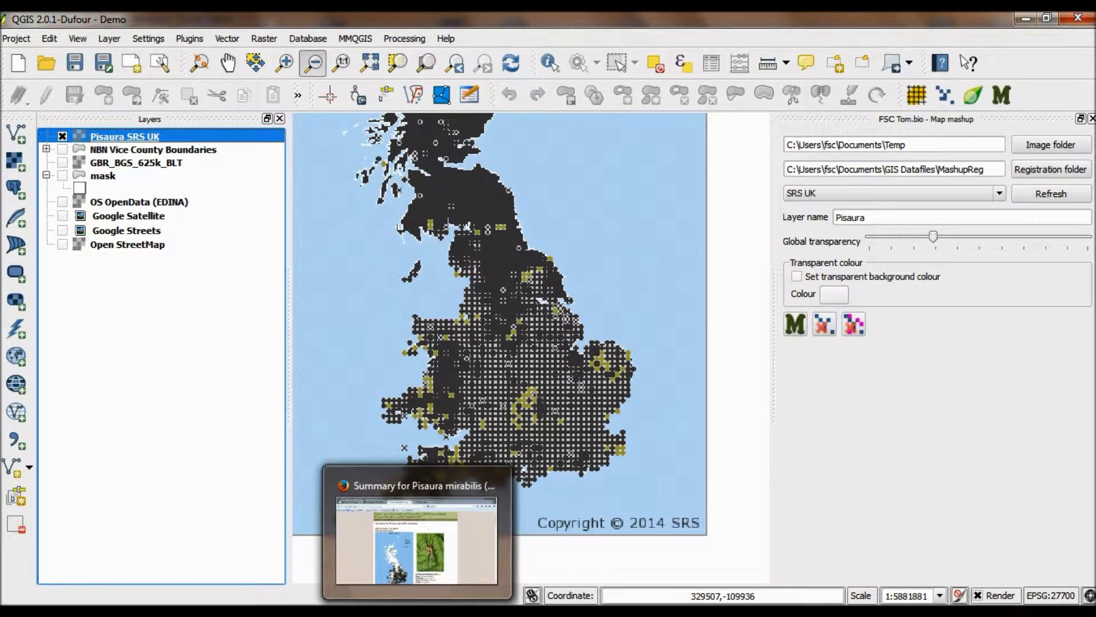
left_click(417, 540)
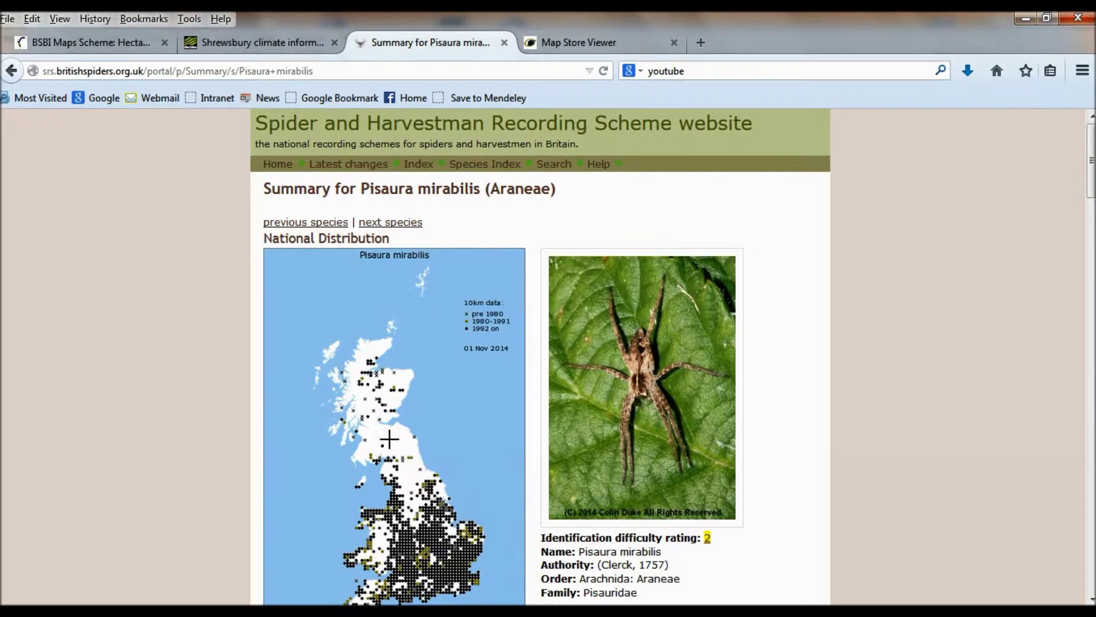
left_click(412, 469)
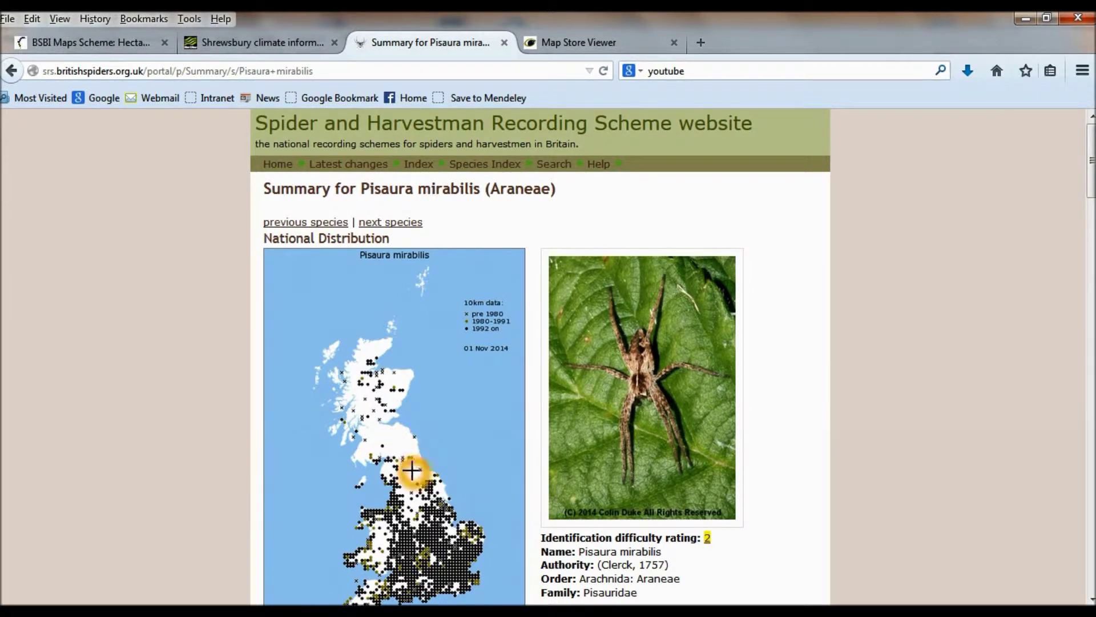
mouse_move(517, 611)
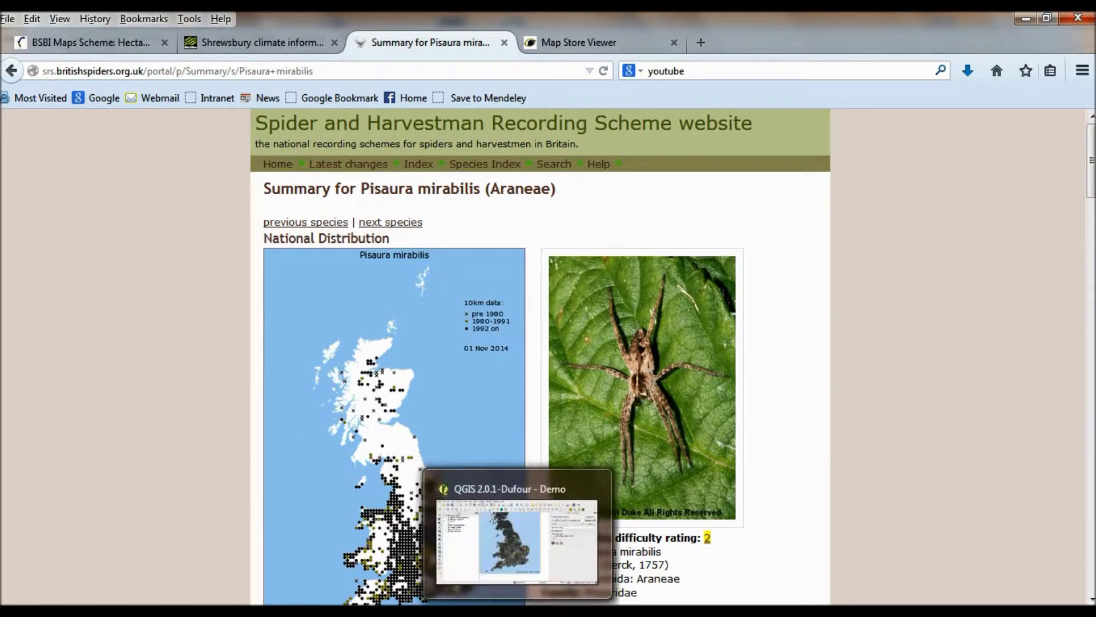
left_click(517, 541)
left_click(901, 322)
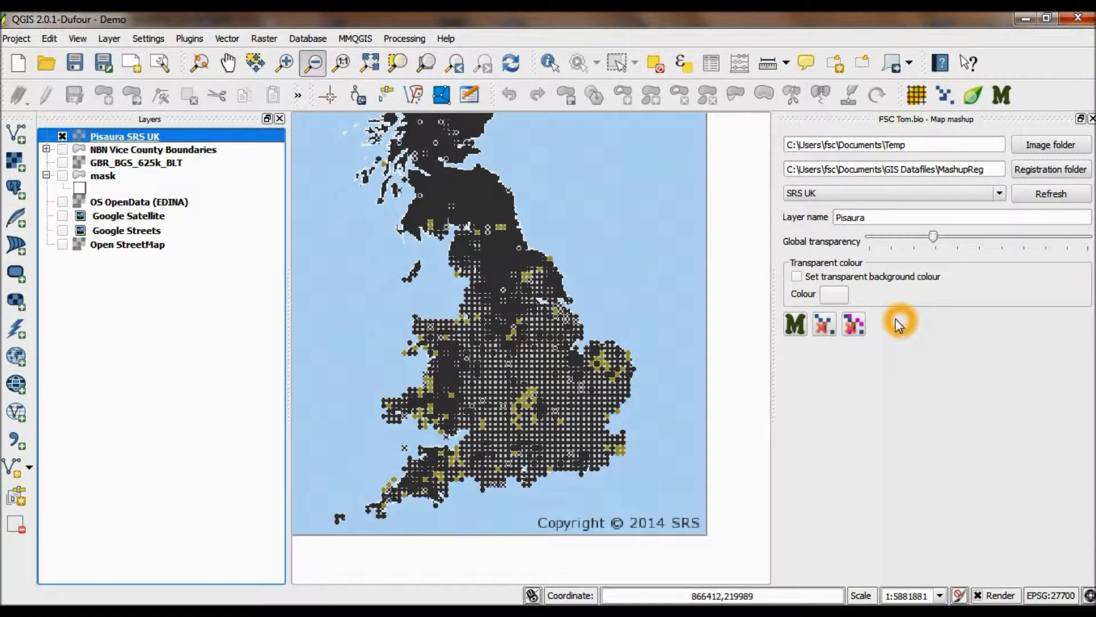
left_click(825, 324)
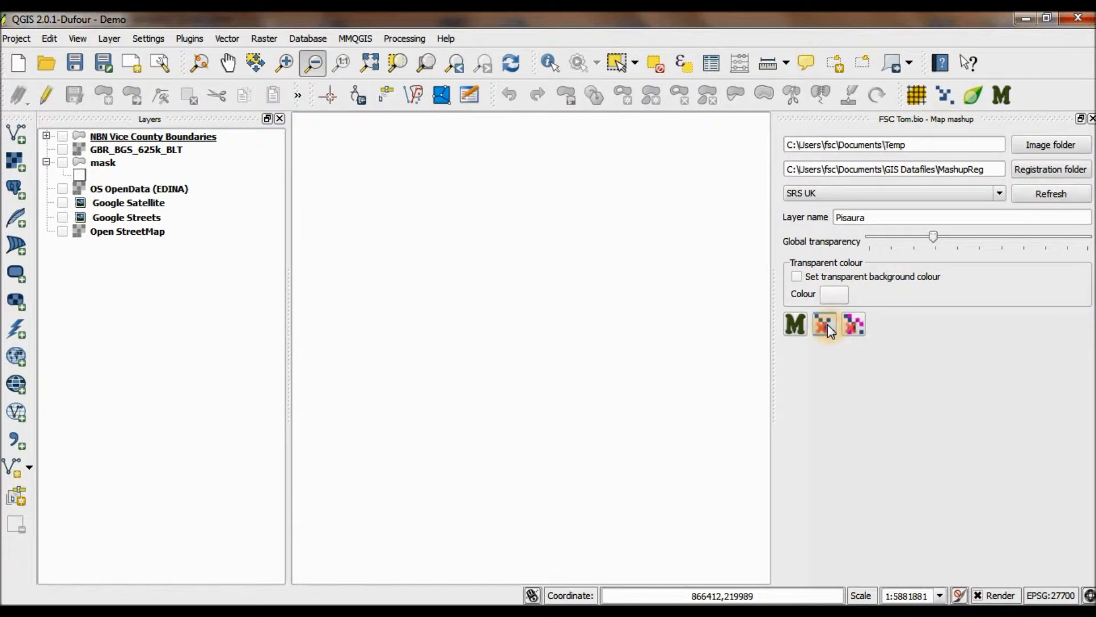
Step: Recreate the Pisaura SRS UK layer with black as the transparent background colour on British National Grid
left_click(797, 277)
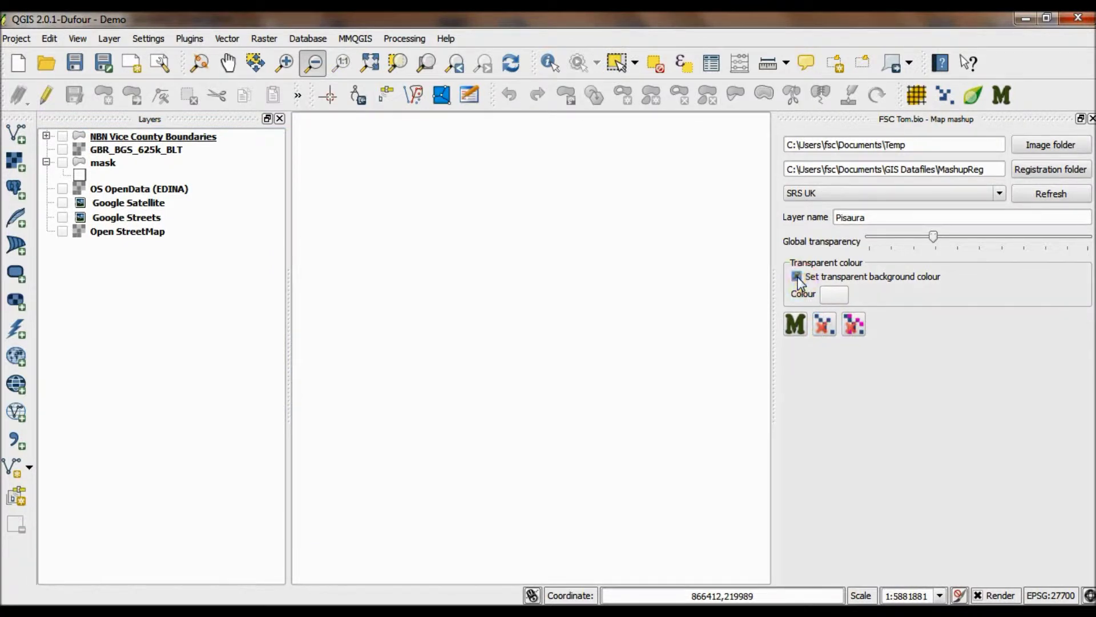
left_click(838, 293)
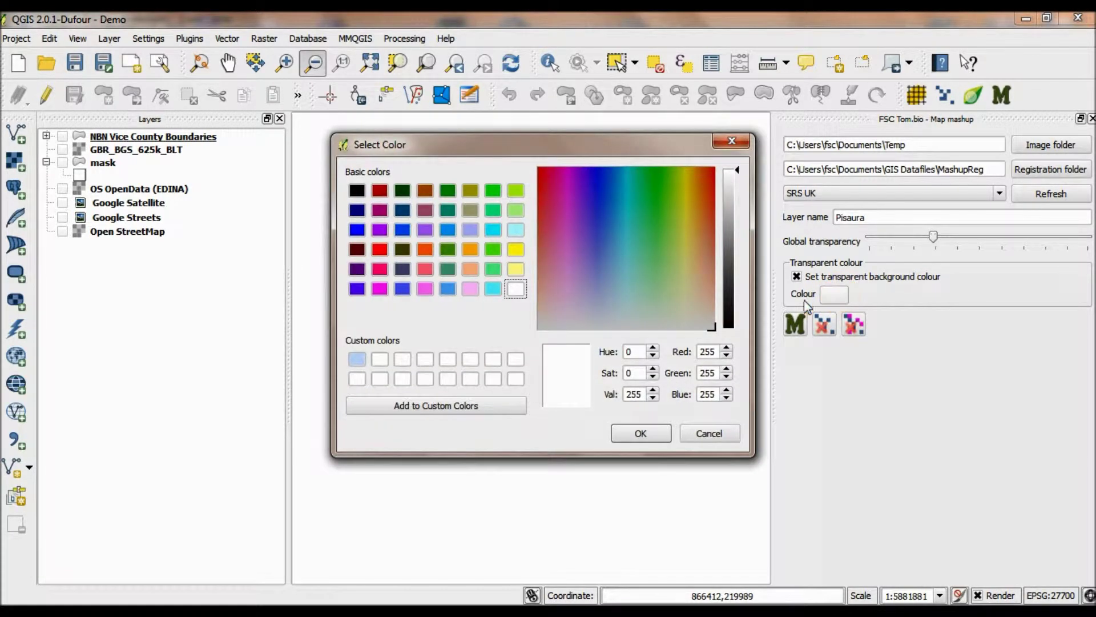
left_click(356, 193)
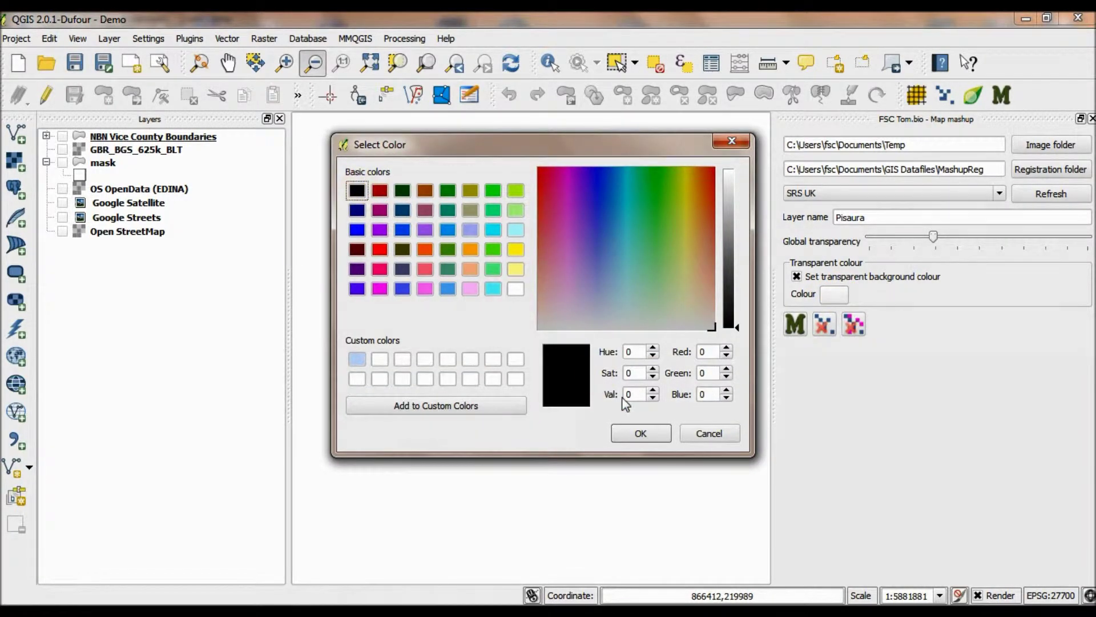
left_click(641, 433)
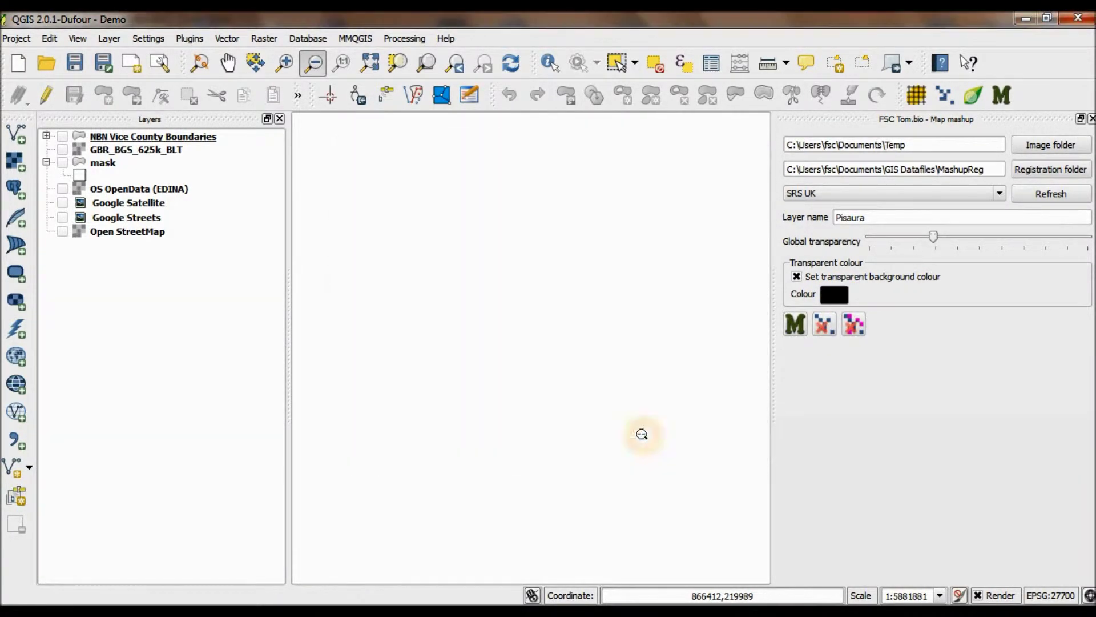
left_click(794, 330)
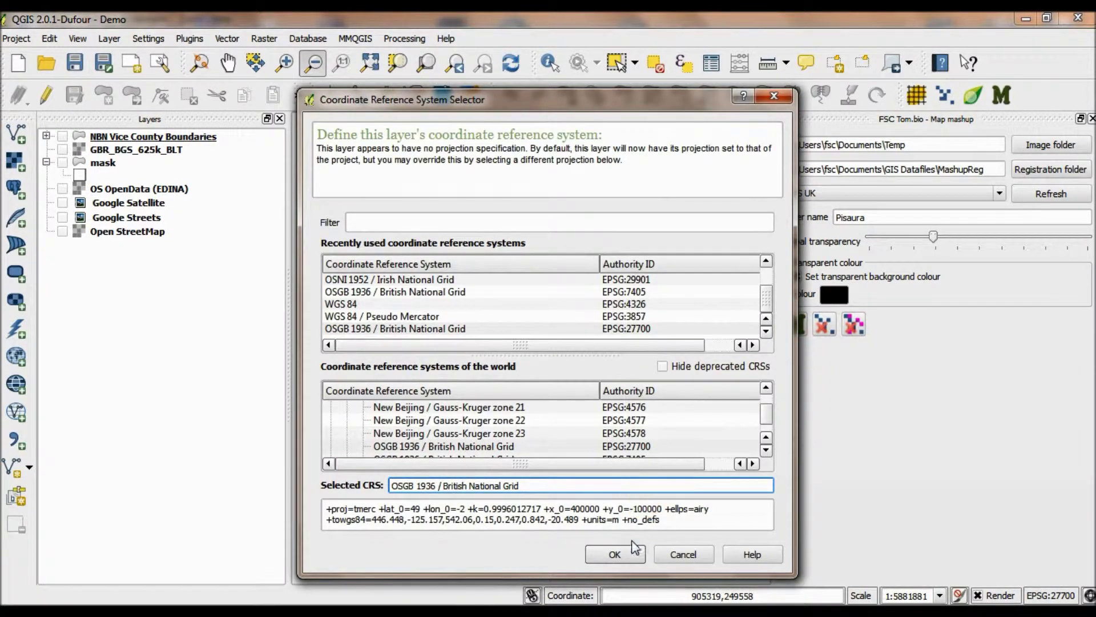
left_click(628, 555)
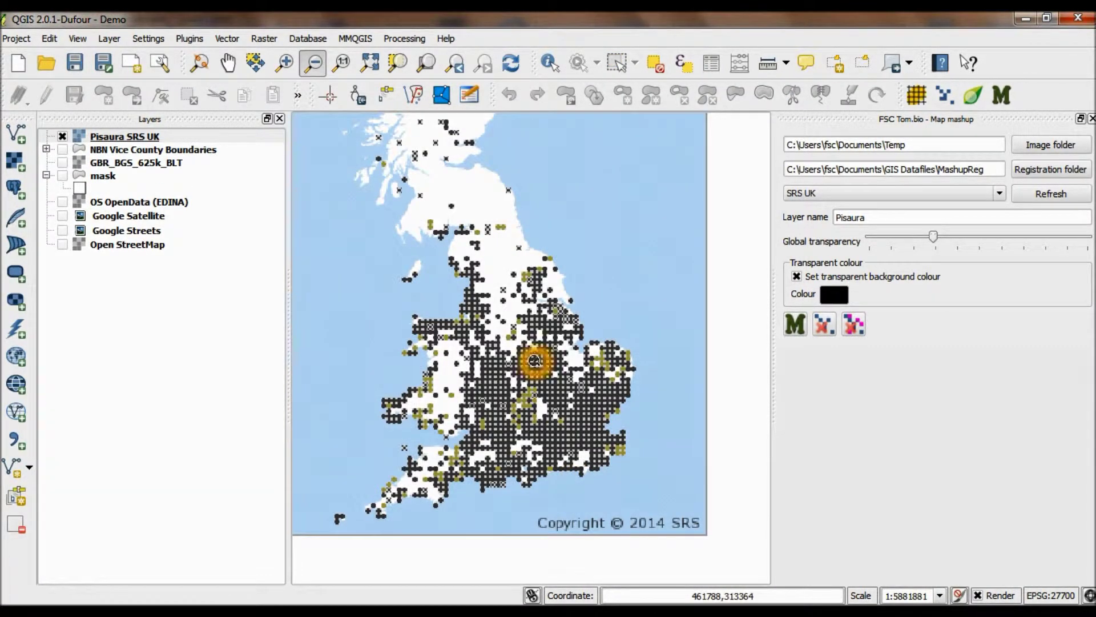
Step: Show the vice-county boundaries over the Pisaura layer and zoom into Wales and the Midlands
left_click(530, 349)
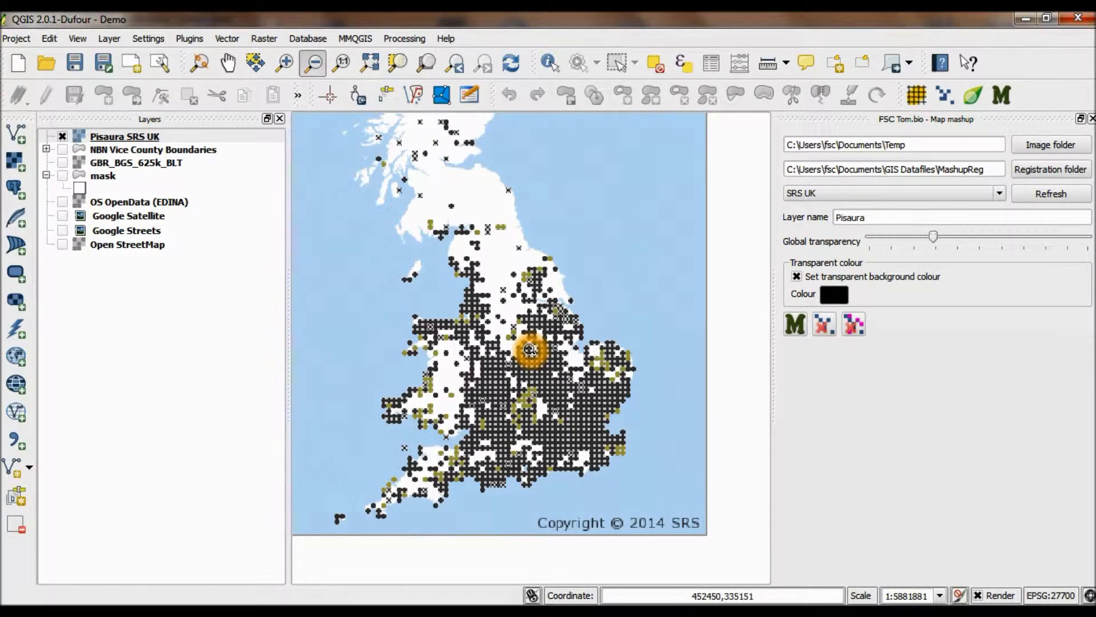
left_click(499, 278)
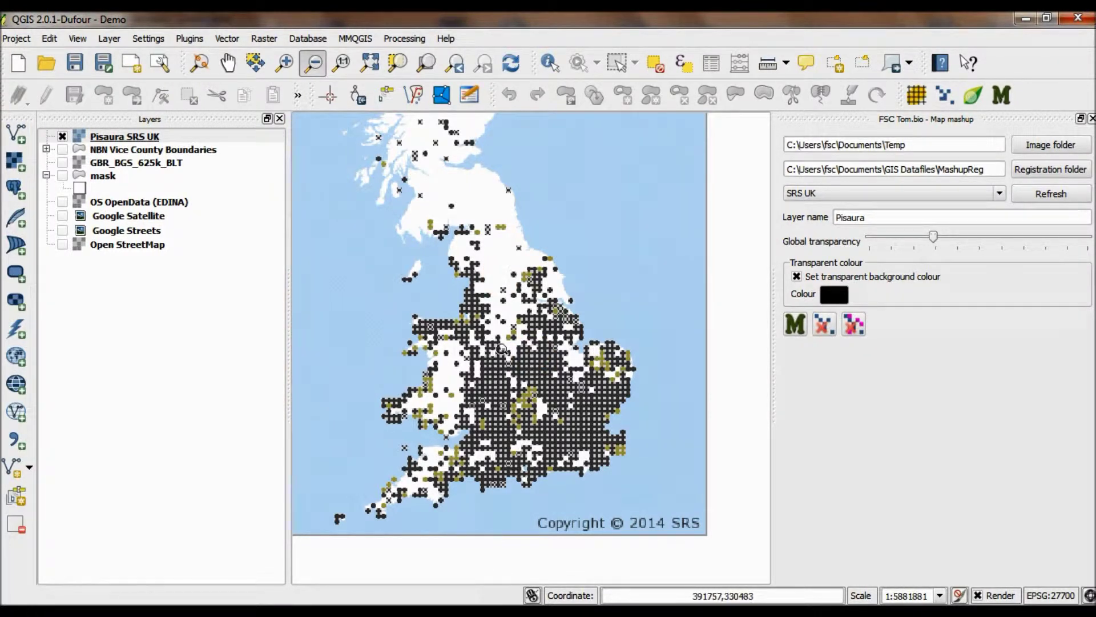
left_click(567, 440)
left_click(622, 374)
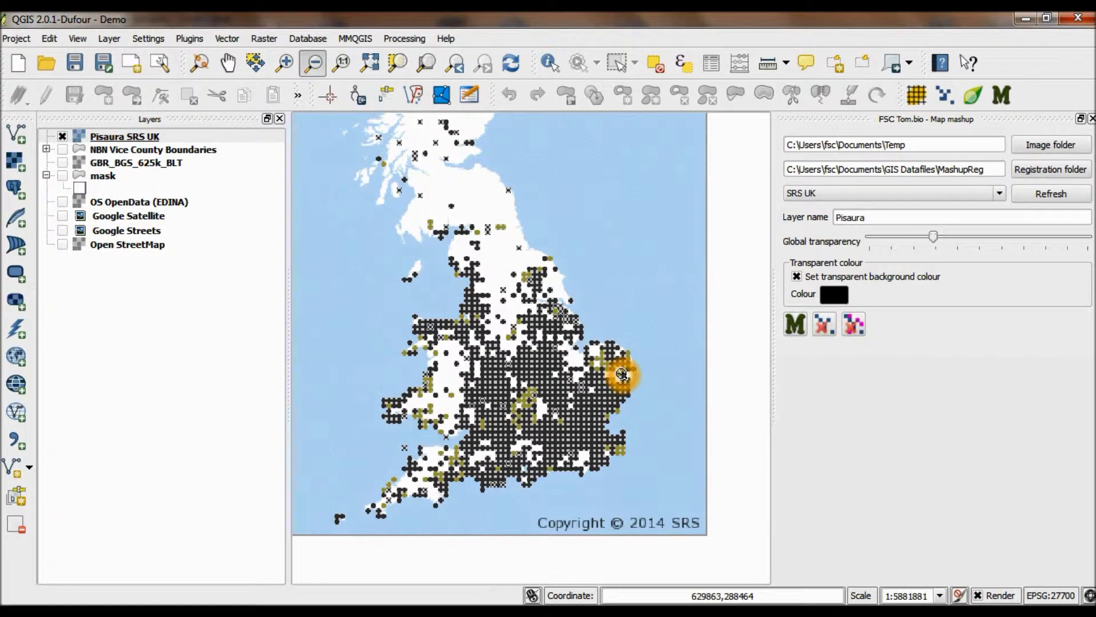
left_click(446, 306)
left_click(445, 304)
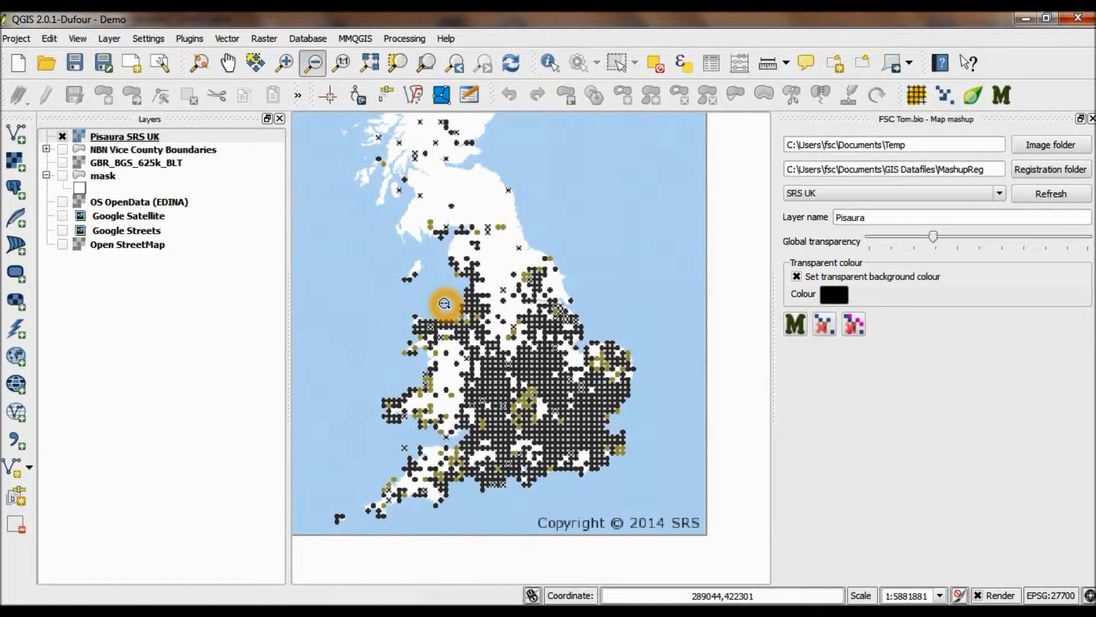
left_click(63, 141)
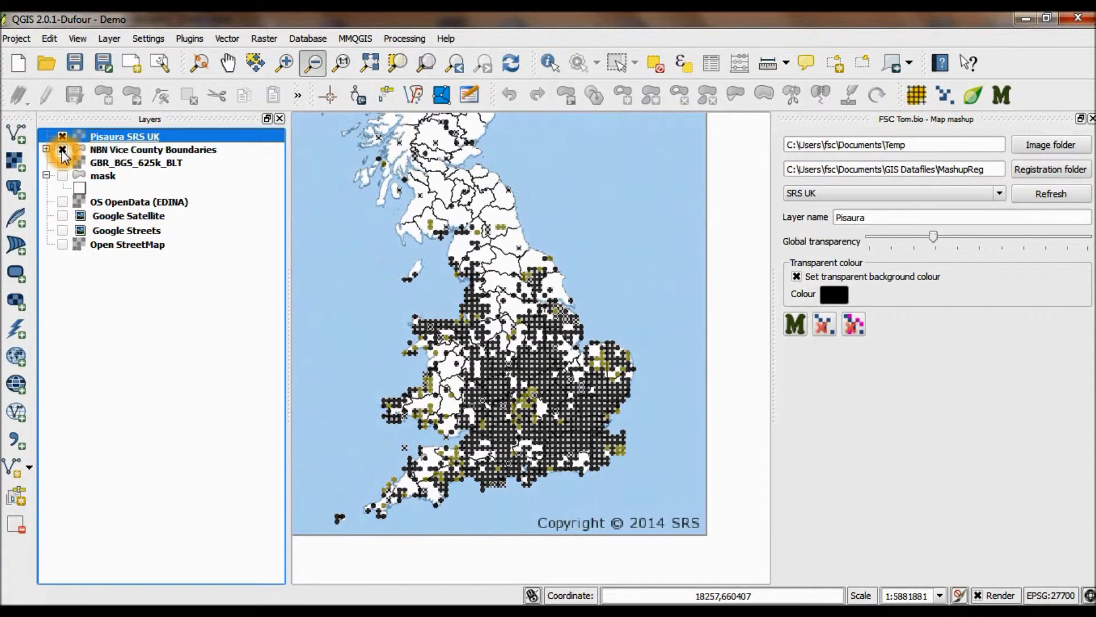
left_click(285, 63)
left_click_drag(435, 328, 519, 429)
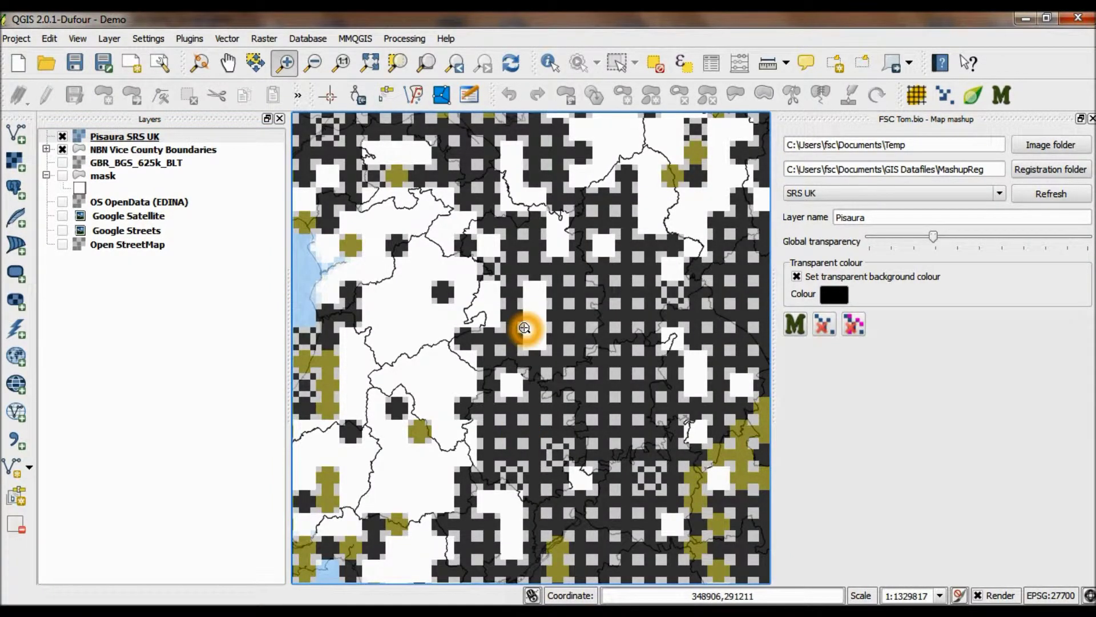
key("alt+Tab")
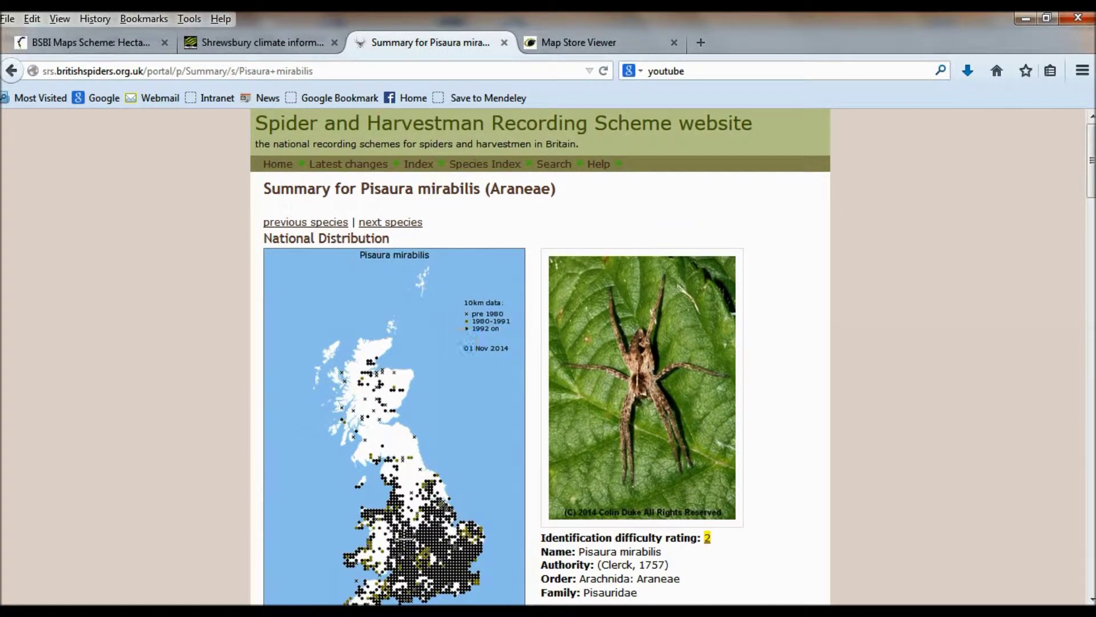
Step: Open the Hereford, Shropshire and Worcester Pisaura mirabilis map and copy its image back into QGIS
left_click(396, 547)
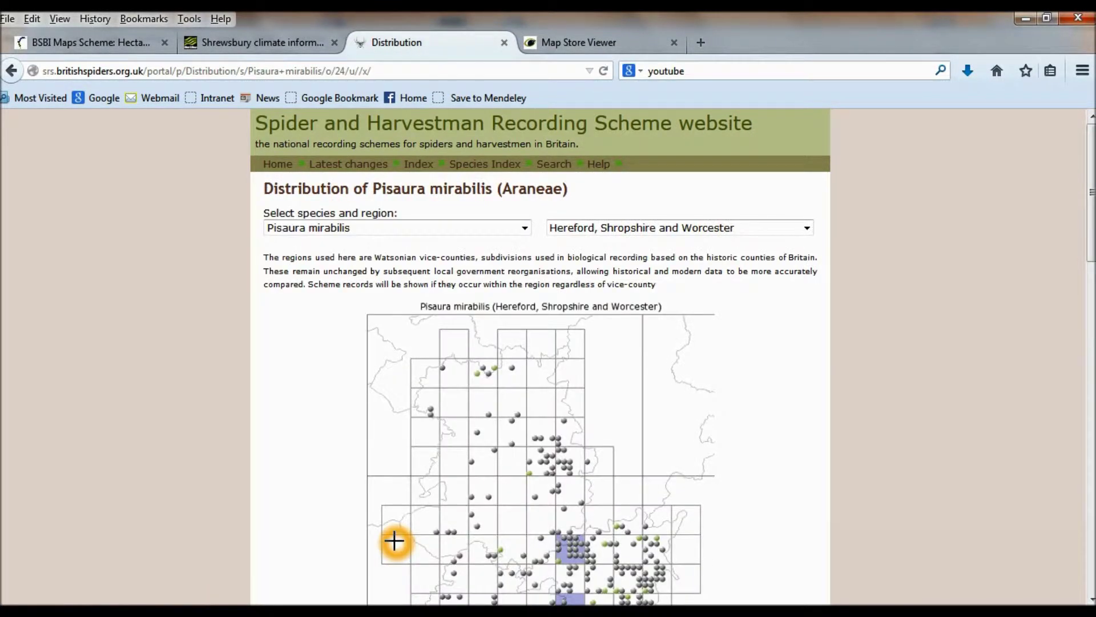
mouse_move(588, 447)
left_mouse_down()
mouse_move(560, 448)
mouse_move(570, 449)
left_mouse_up()
left_click(592, 457)
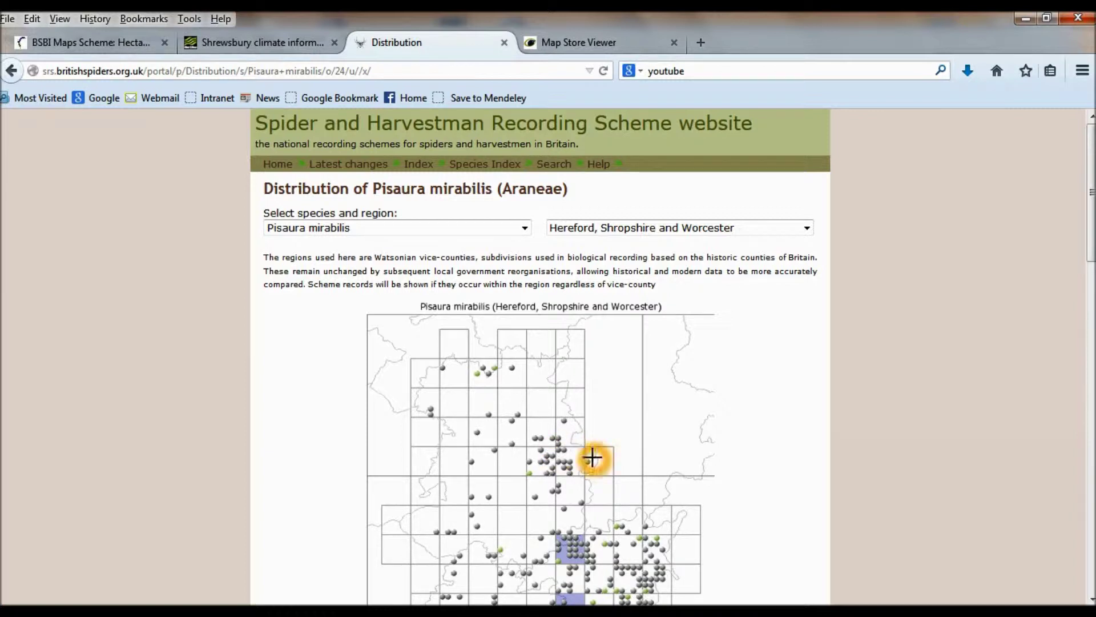
right_click(517, 429)
left_click(578, 462)
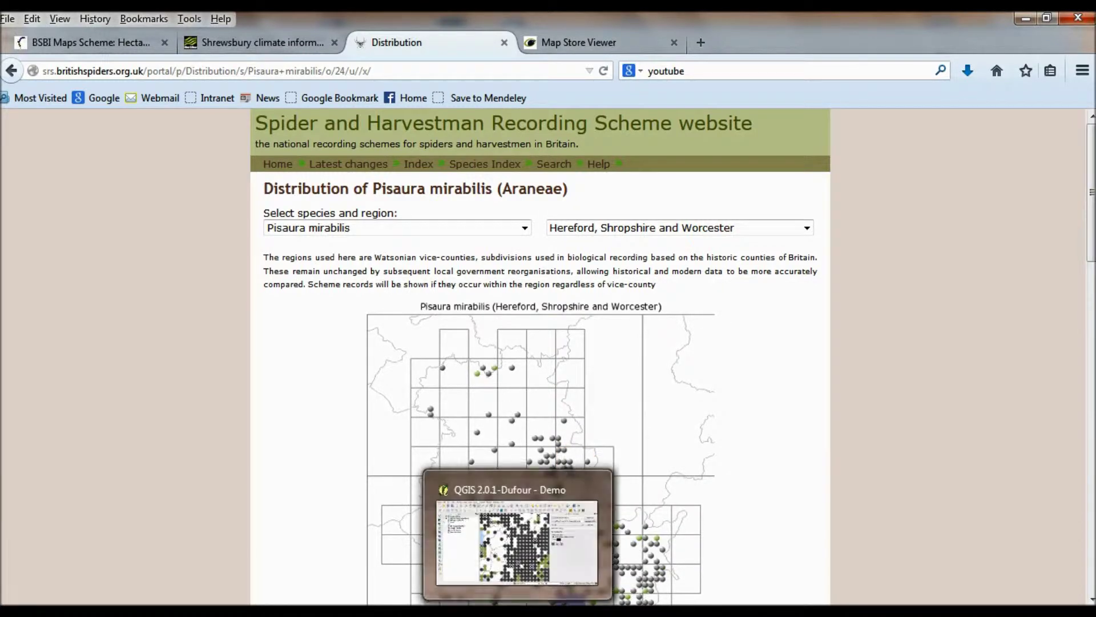
left_click(535, 548)
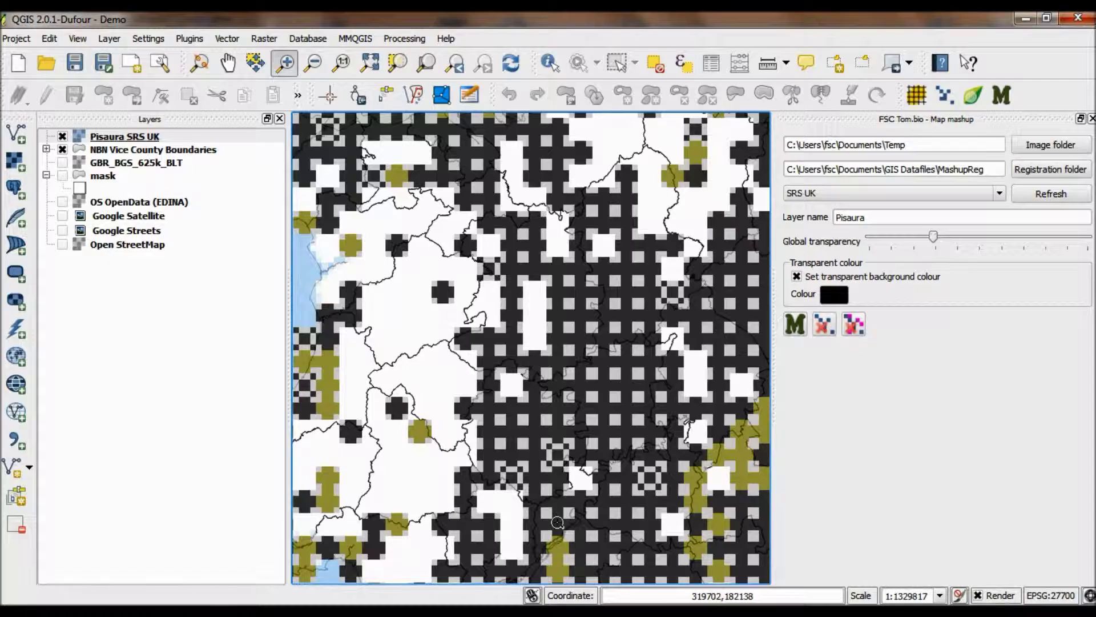
Step: Add layer 'Pisaura shrops SRS Shropshire' on British National Grid and hide the Pisaura SRS UK layer
left_click(888, 217)
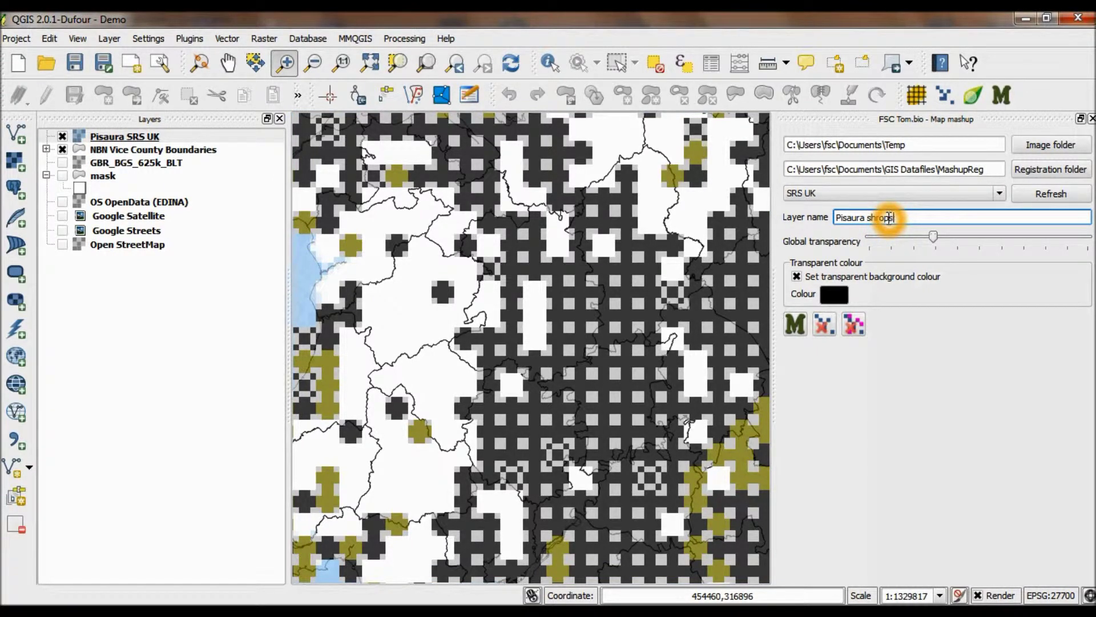
left_click(882, 194)
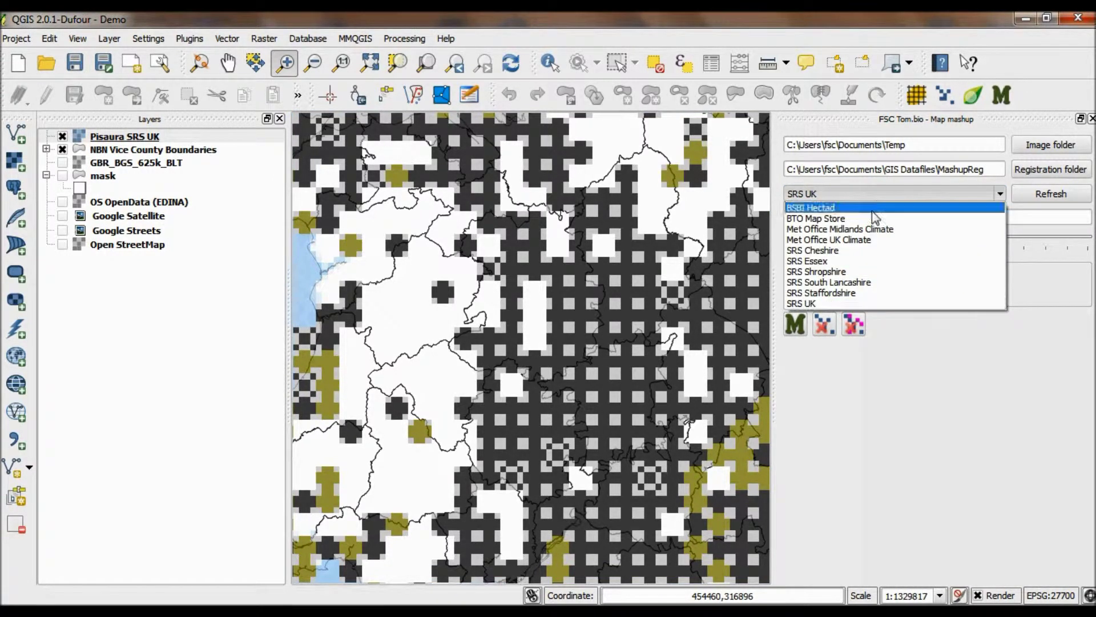
left_click(860, 272)
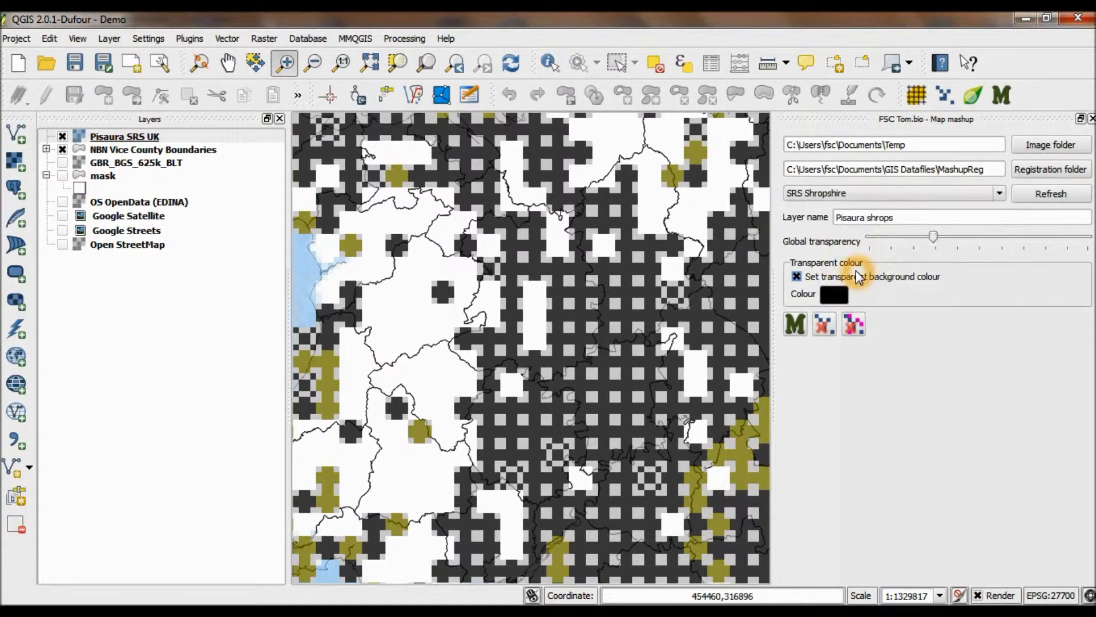
left_click(795, 333)
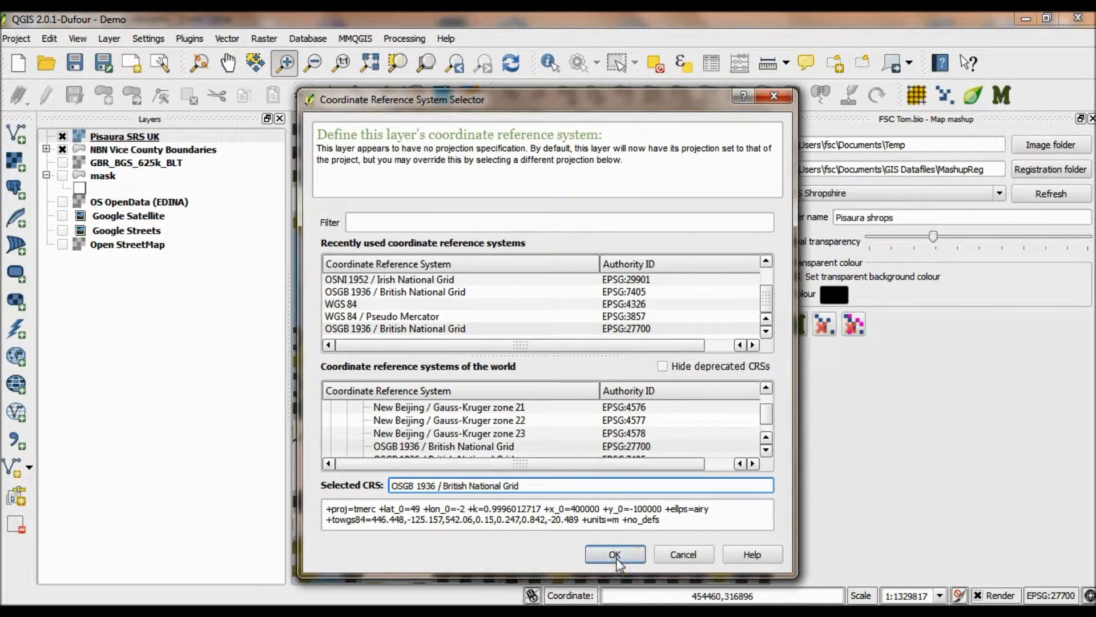
left_click(616, 555)
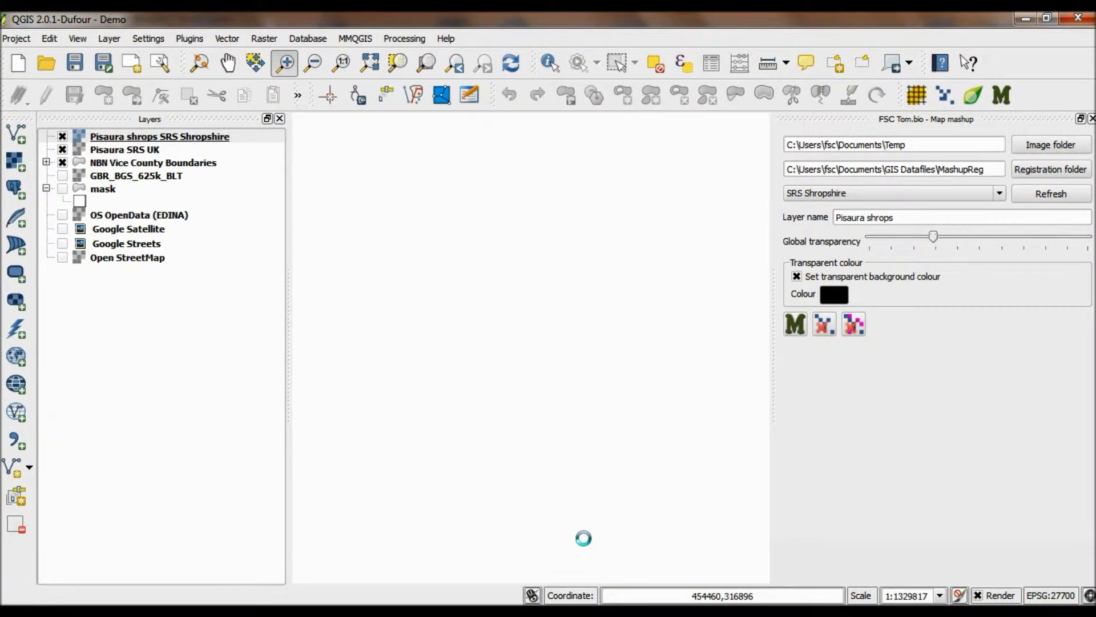
left_click(63, 149)
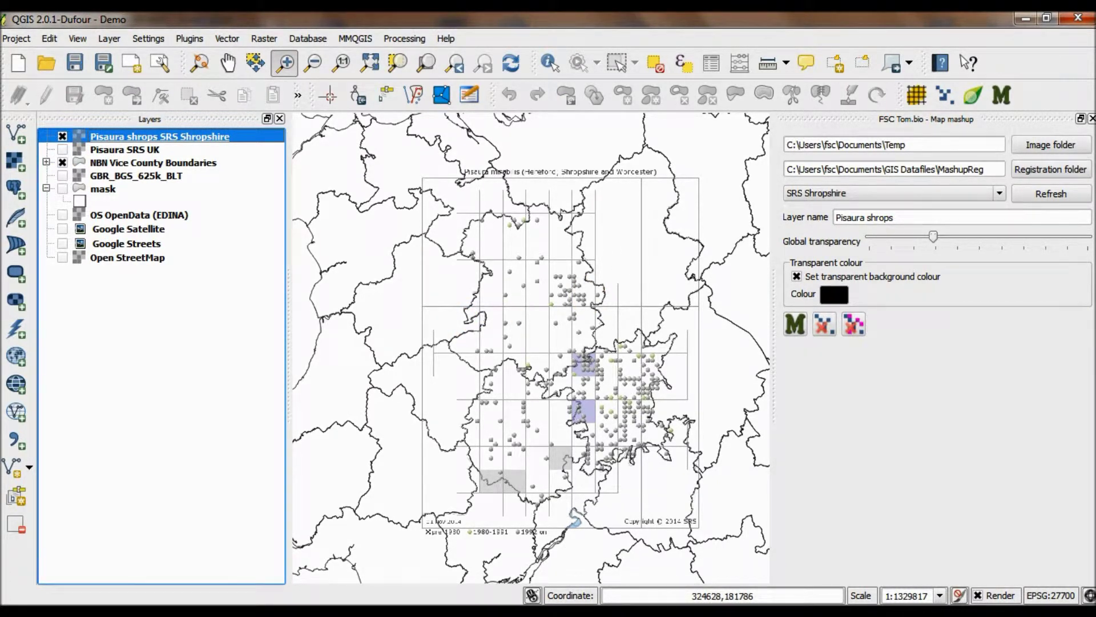
key("alt+Tab")
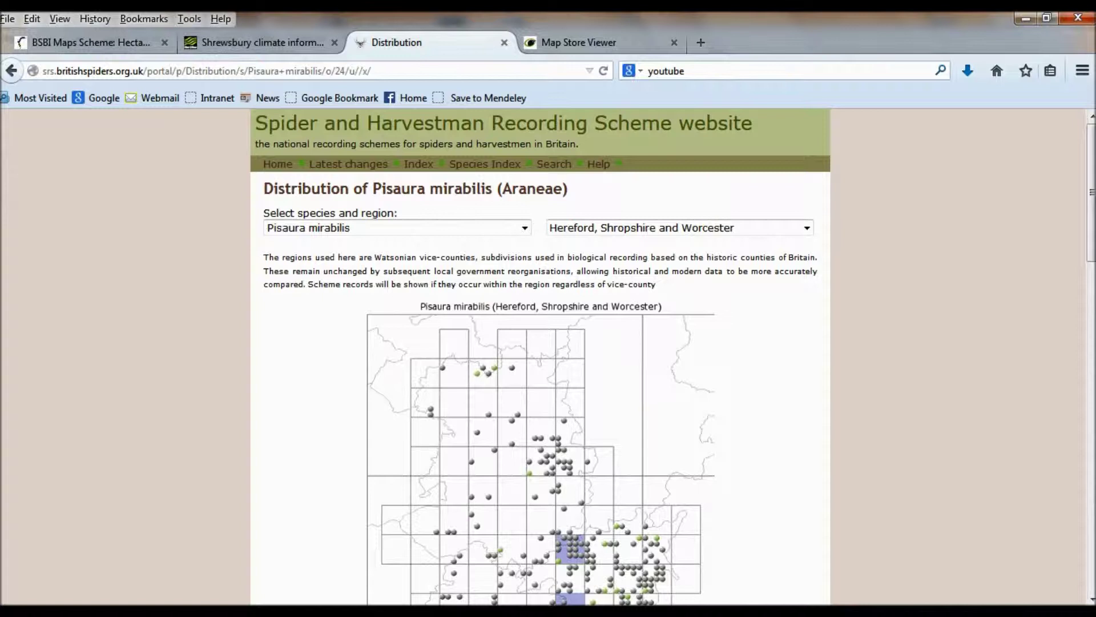
Step: Switch the region to Cheshire and copy its Pisaura mirabilis distribution map image into QGIS
left_click(805, 227)
left_click_drag(807, 280, 527, 411)
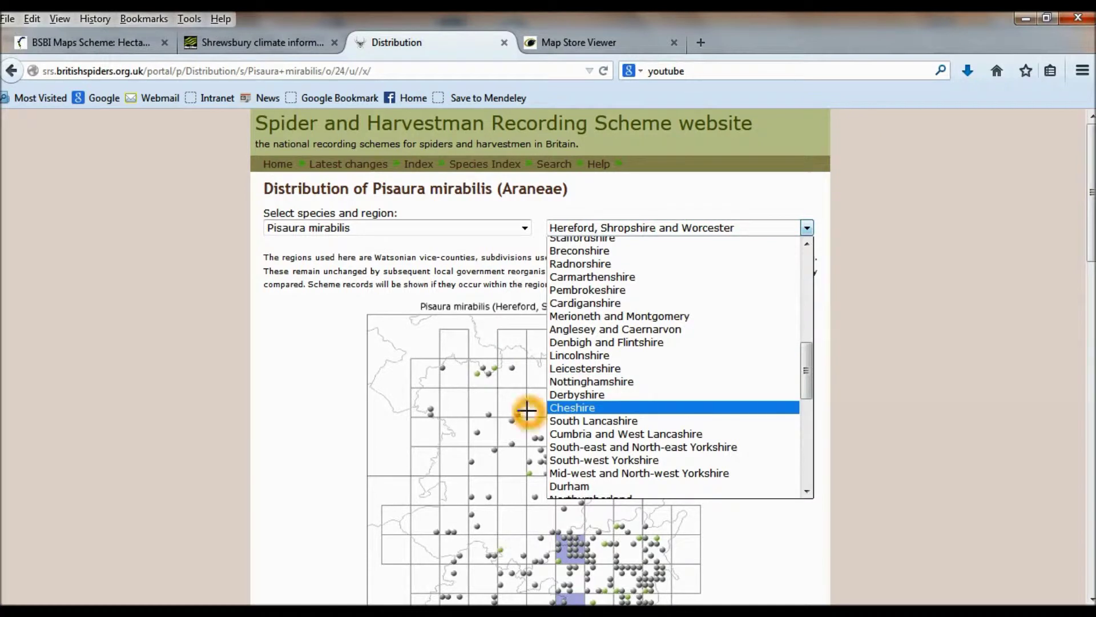
left_click(566, 408)
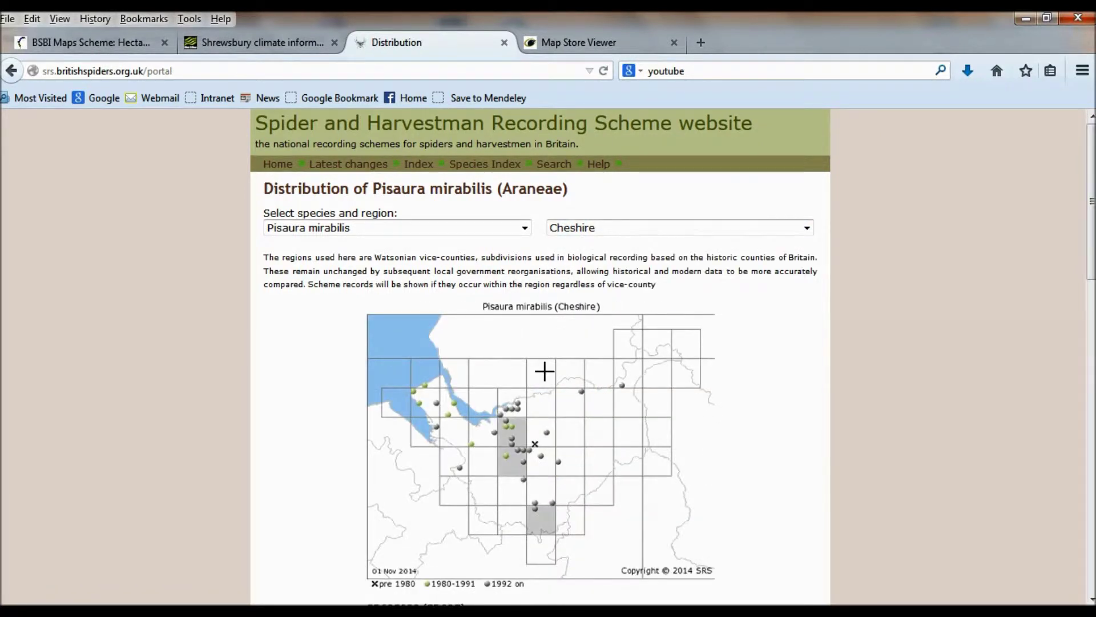
right_click(556, 443)
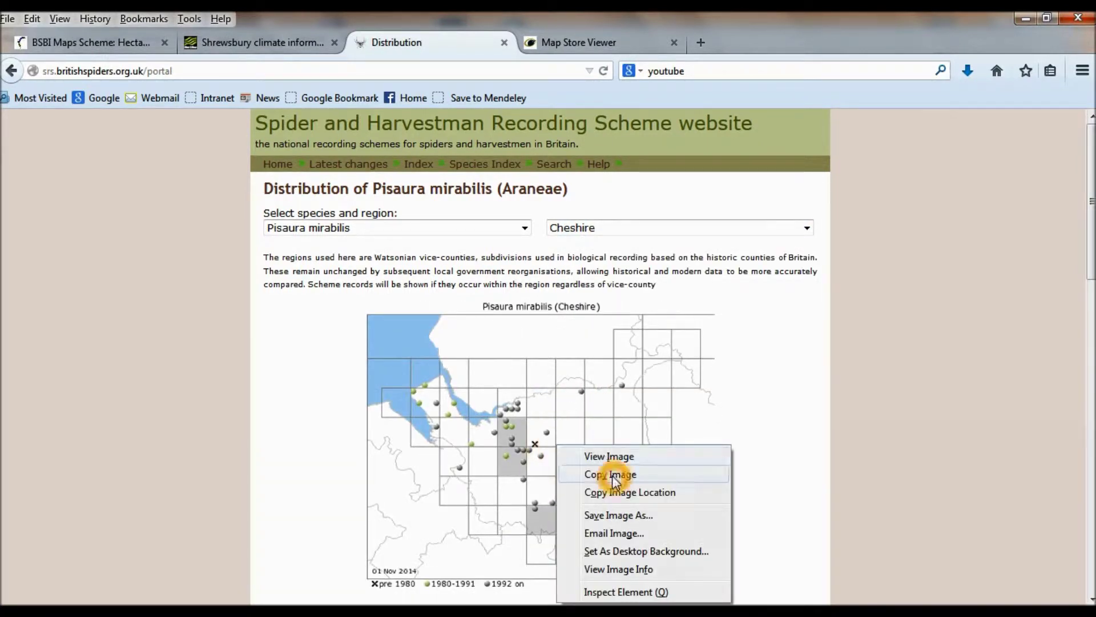
left_click(612, 474)
key("alt+Tab")
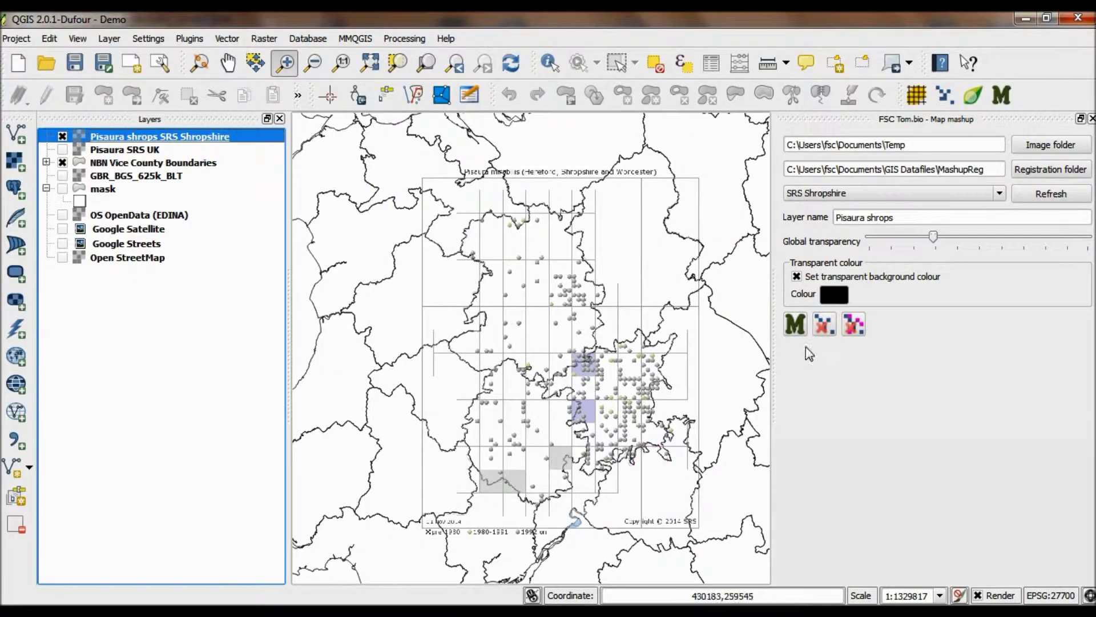
left_click(885, 194)
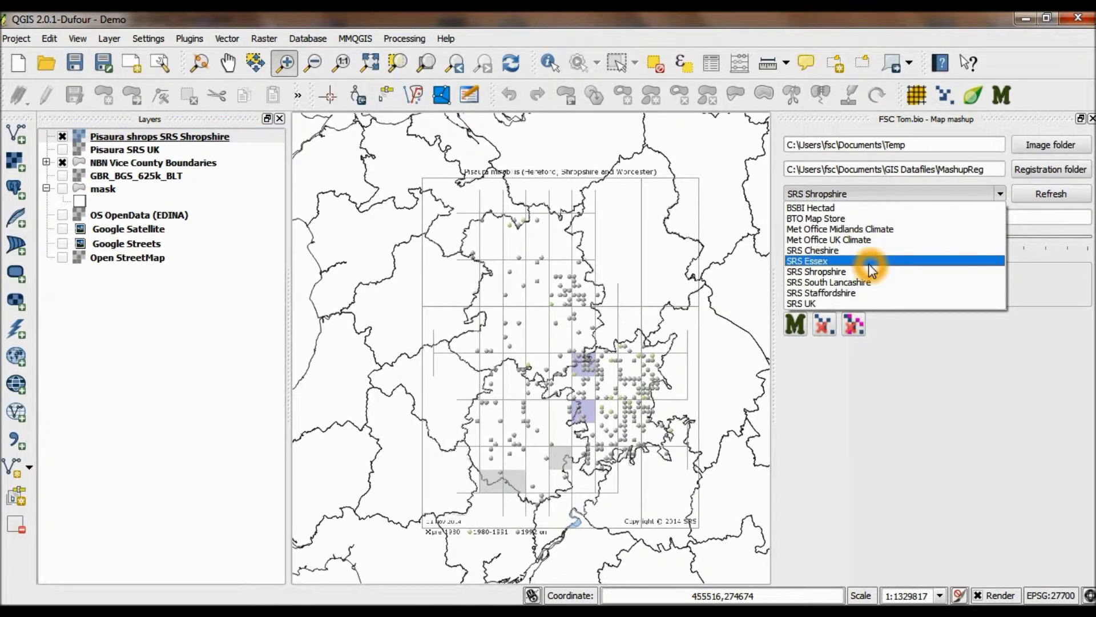
Step: Add the Cheshire image as layer 'Pisaura shrops SRS Cheshire' on British National Grid, north of Shropshire
left_click(859, 250)
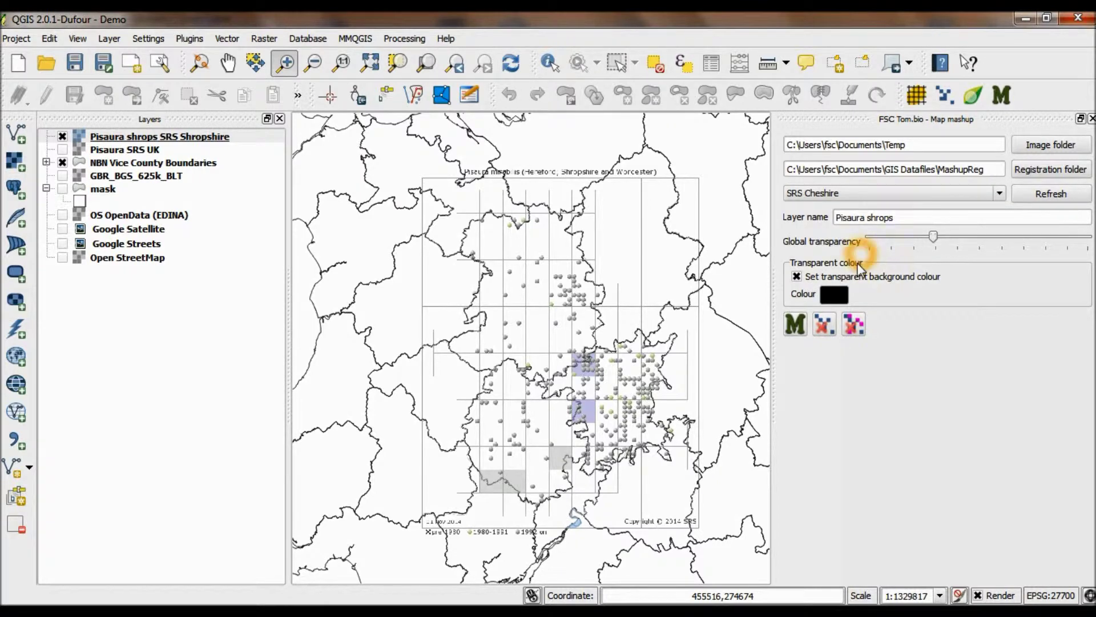
left_click(803, 325)
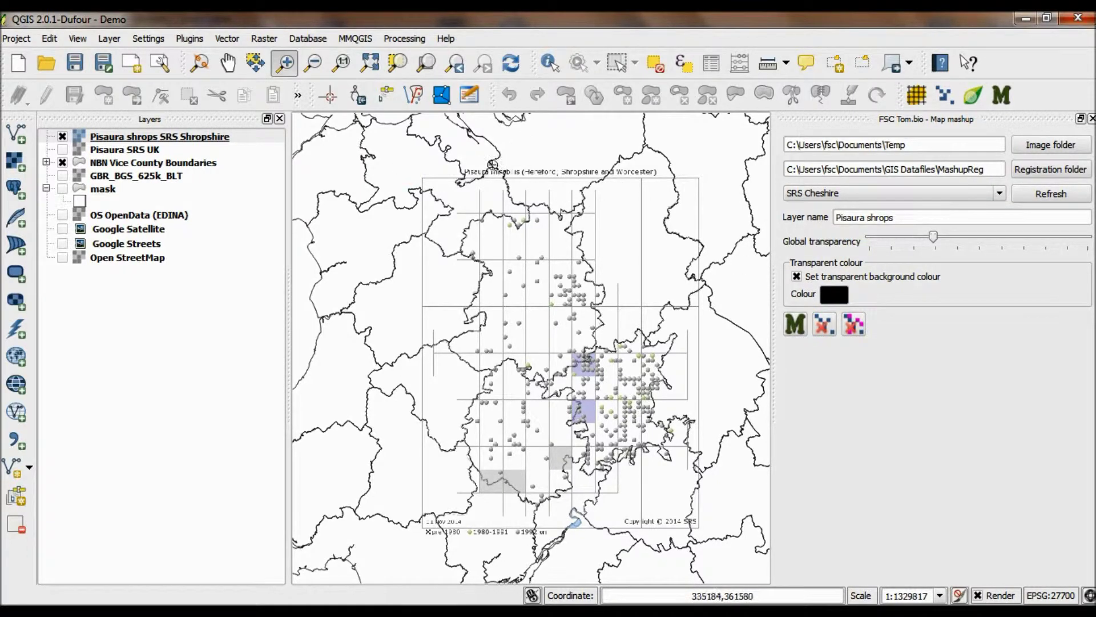
left_click(825, 341)
left_click(795, 323)
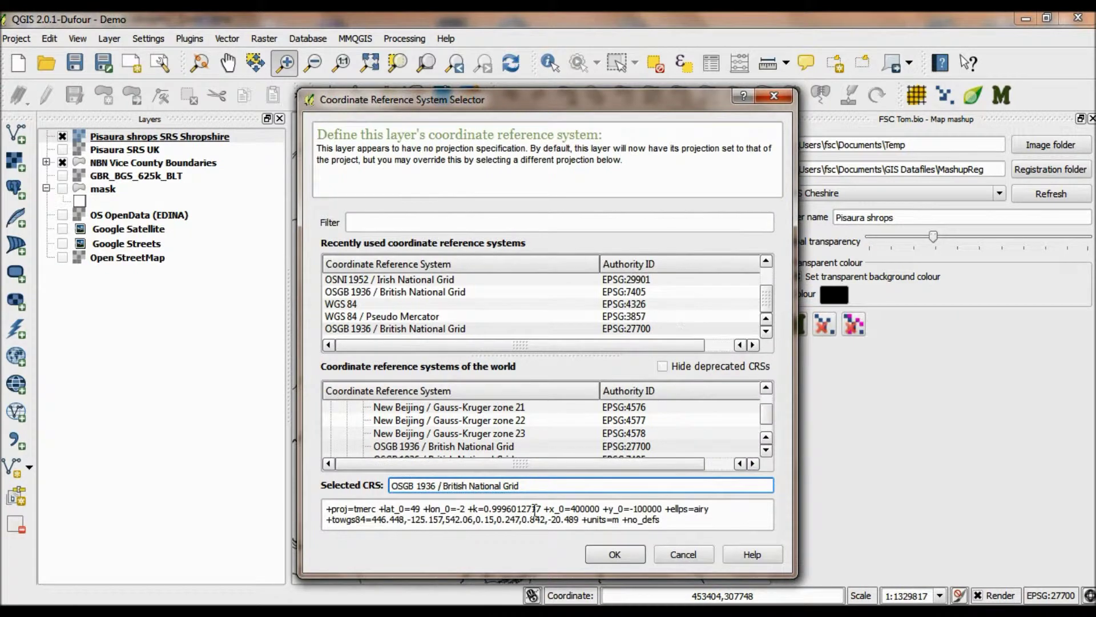
left_click(622, 549)
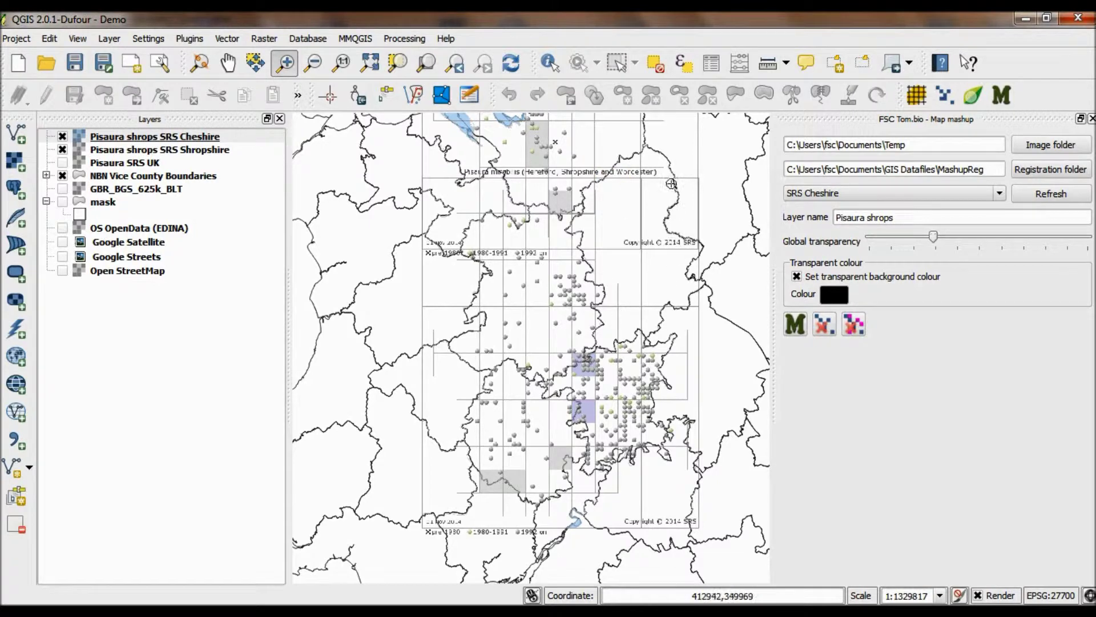
left_click(607, 287)
key("alt+Tab")
Step: Switch the region to Staffordshire and copy its Pisaura mirabilis distribution map image into QGIS
left_click(675, 227)
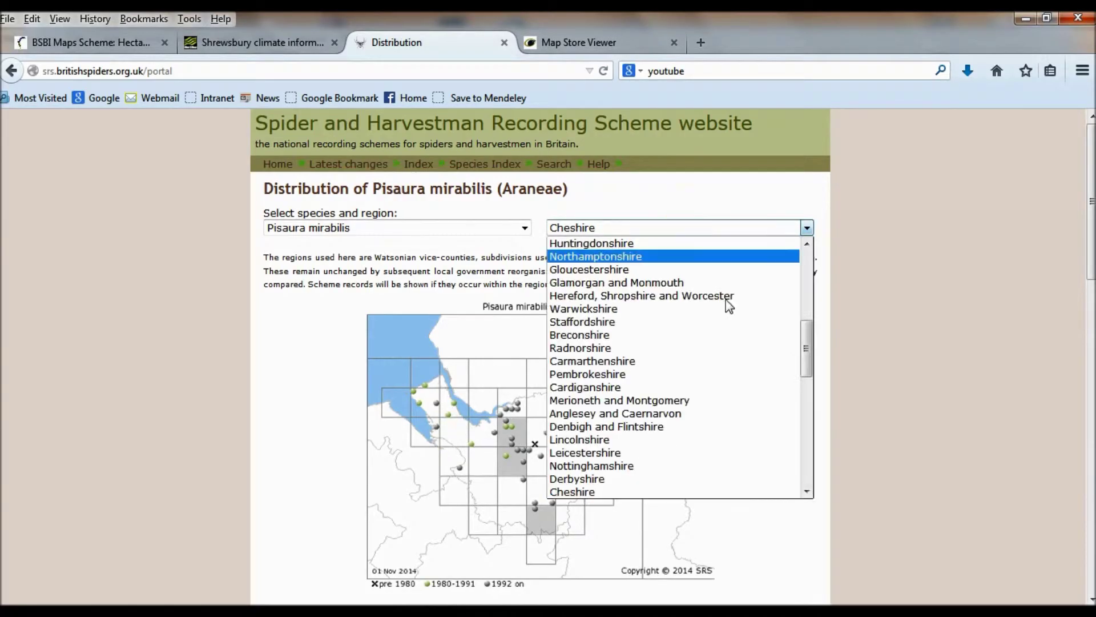
left_click(807, 337)
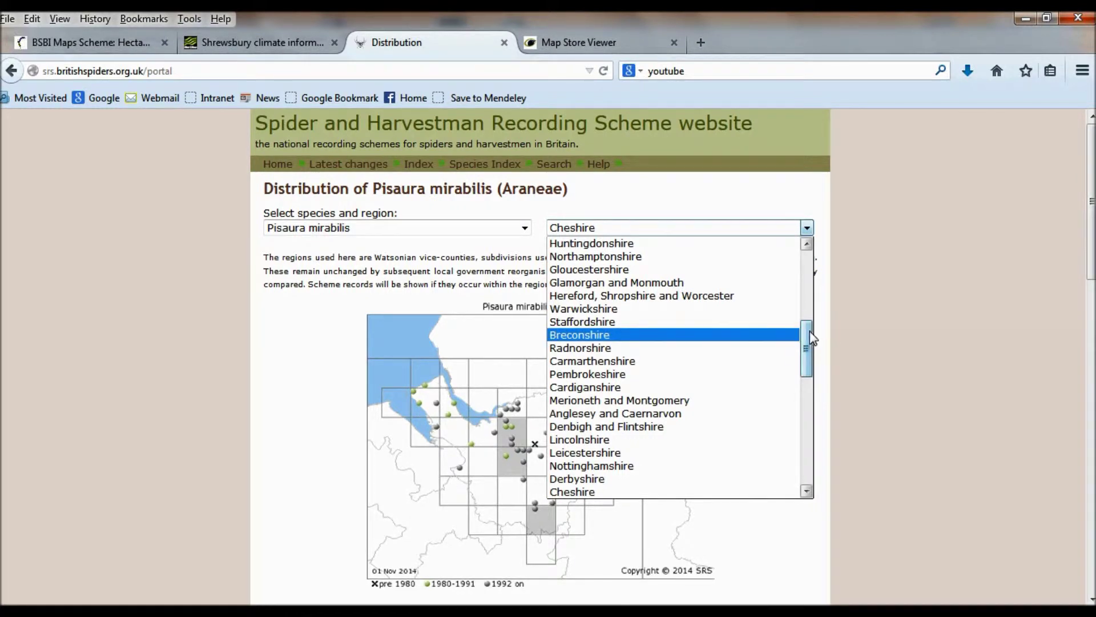
left_click(765, 323)
left_click(560, 464)
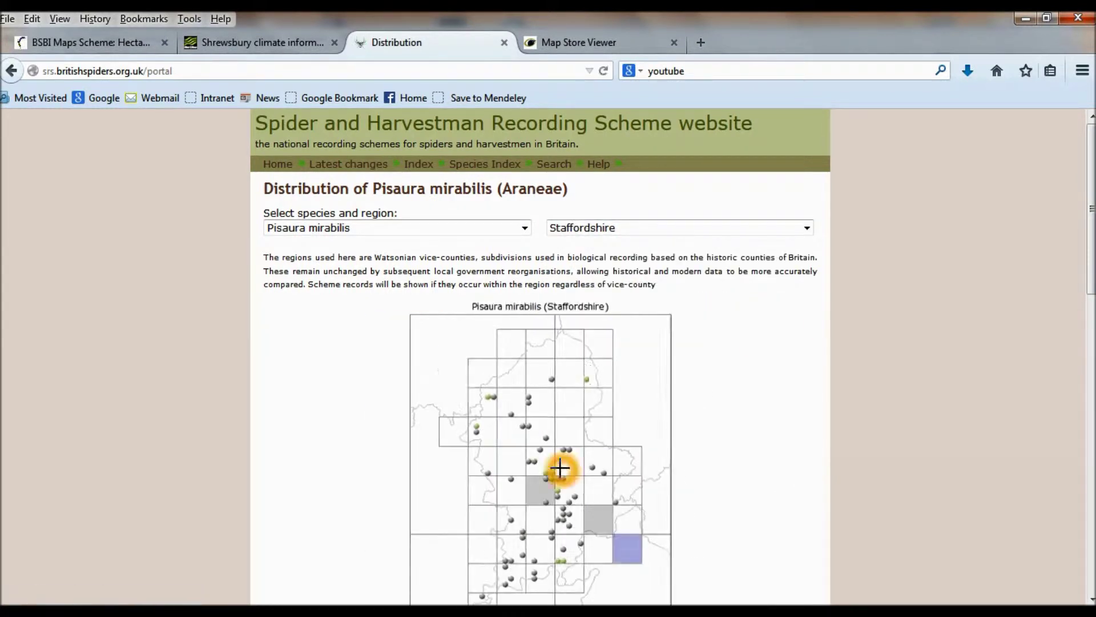
right_click(576, 464)
left_click(632, 494)
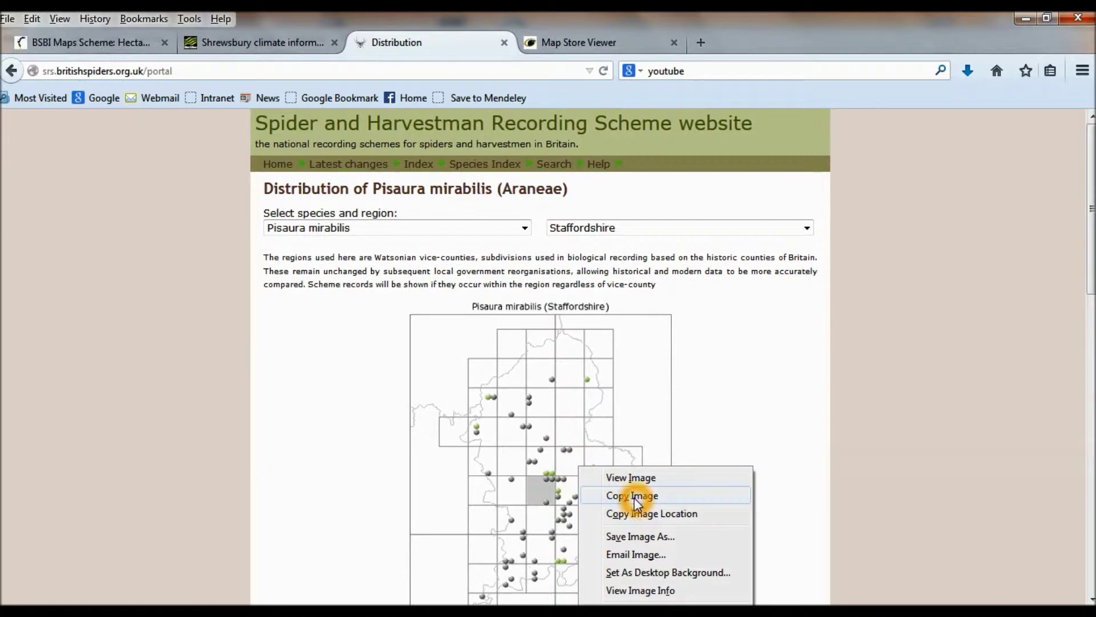
key("alt+Tab")
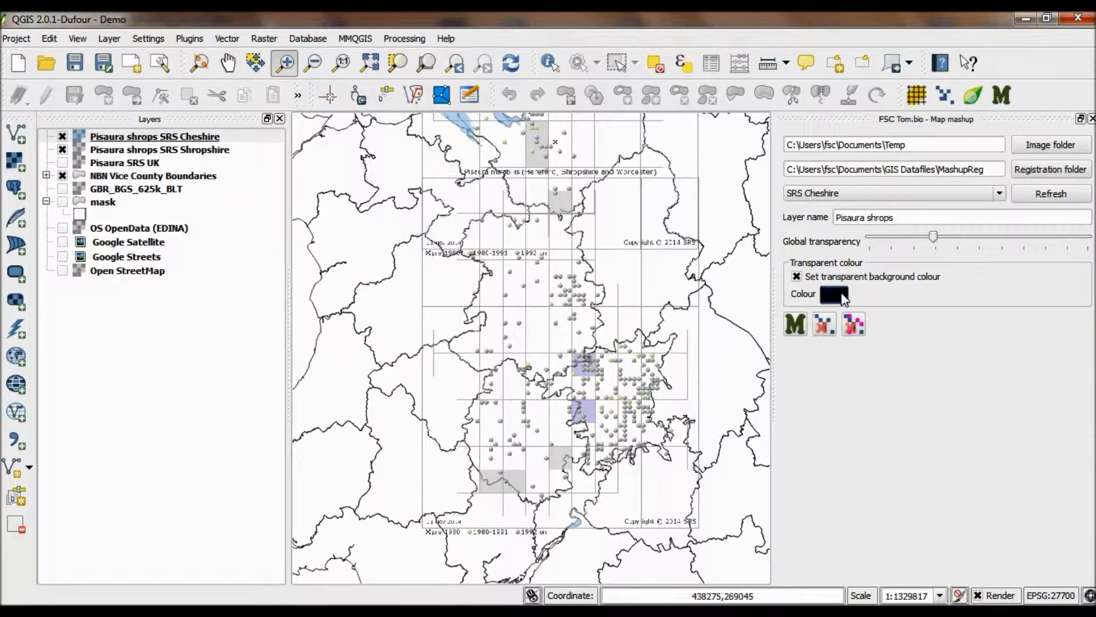
left_click(917, 200)
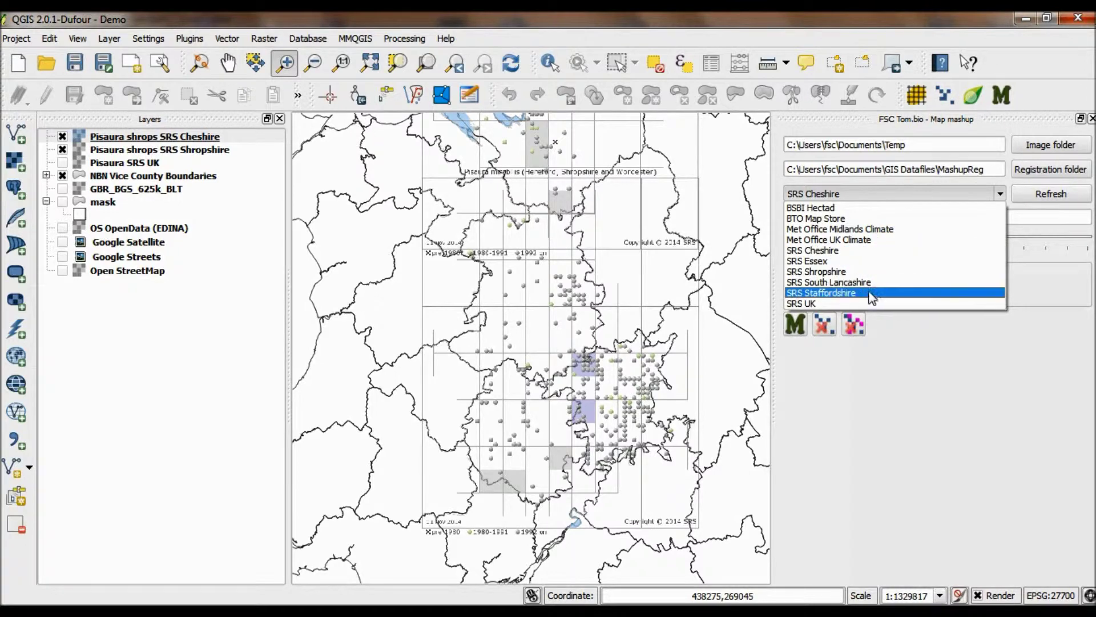
Step: Load the SRS Staffordshire image as a British National Grid layer and zoom to Staffordshire
left_click(871, 292)
left_click(797, 324)
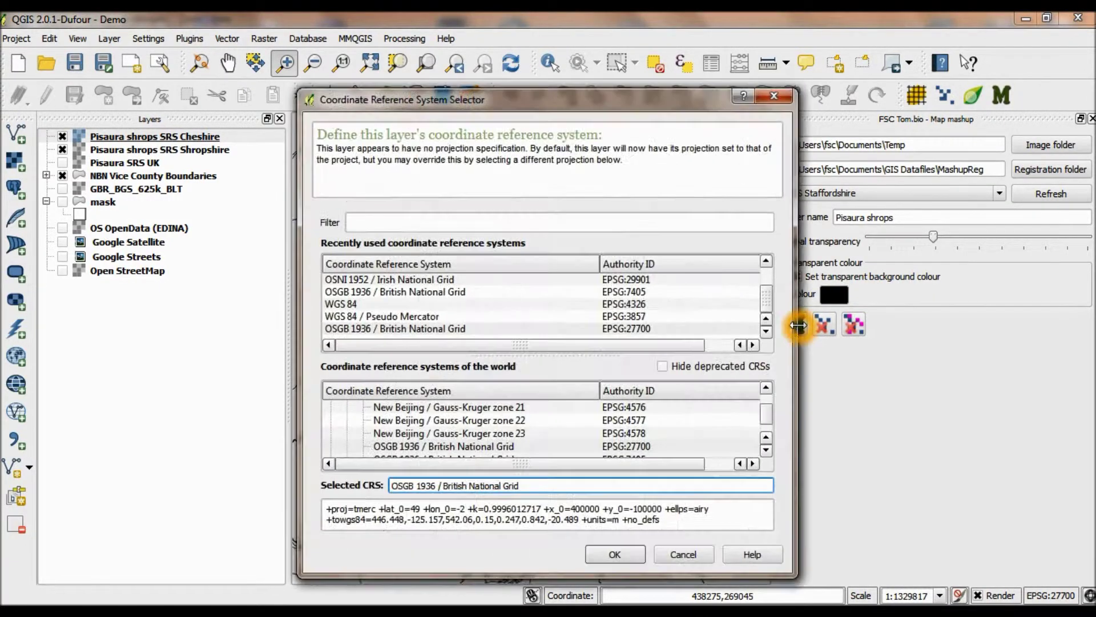
left_click(615, 553)
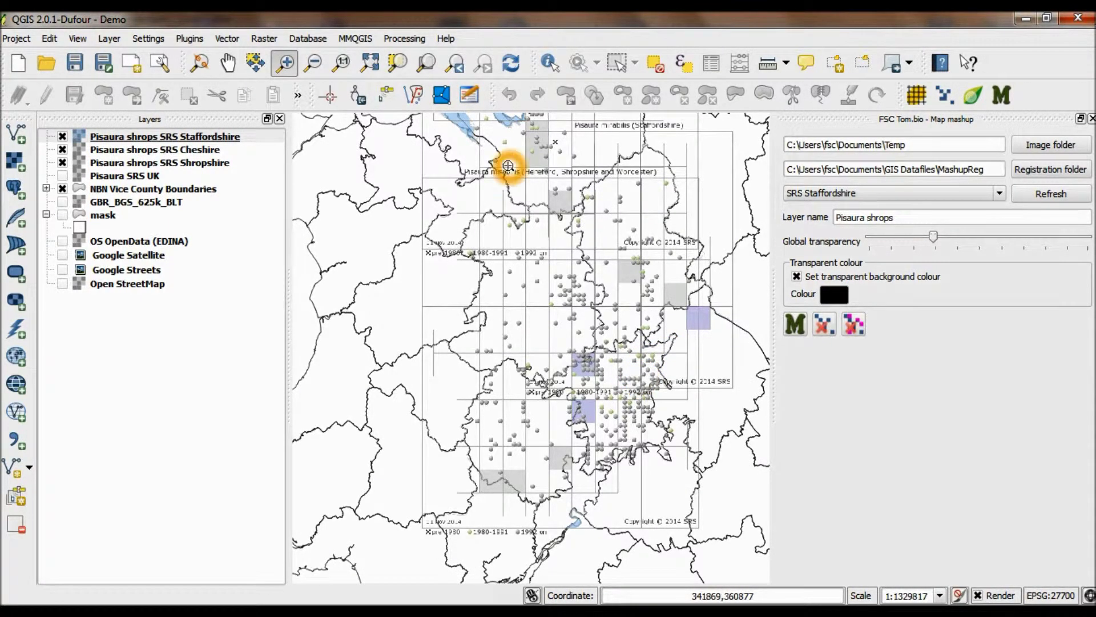
left_click_drag(459, 177, 673, 425)
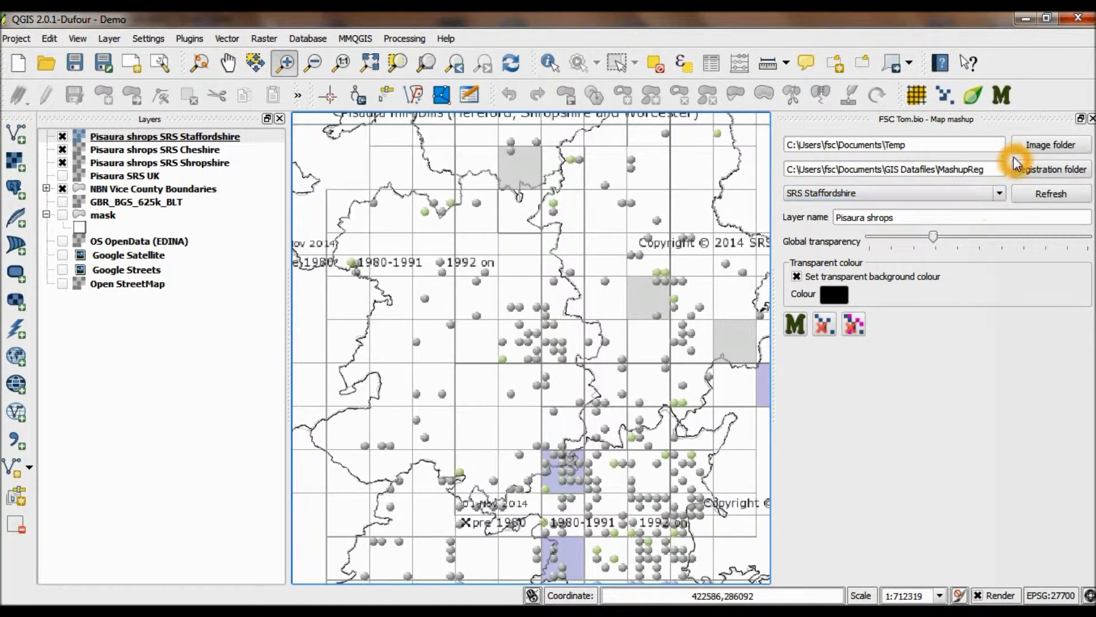
Step: Dock the NBN tools panel alongside the Map mashup panel
left_click(975, 100)
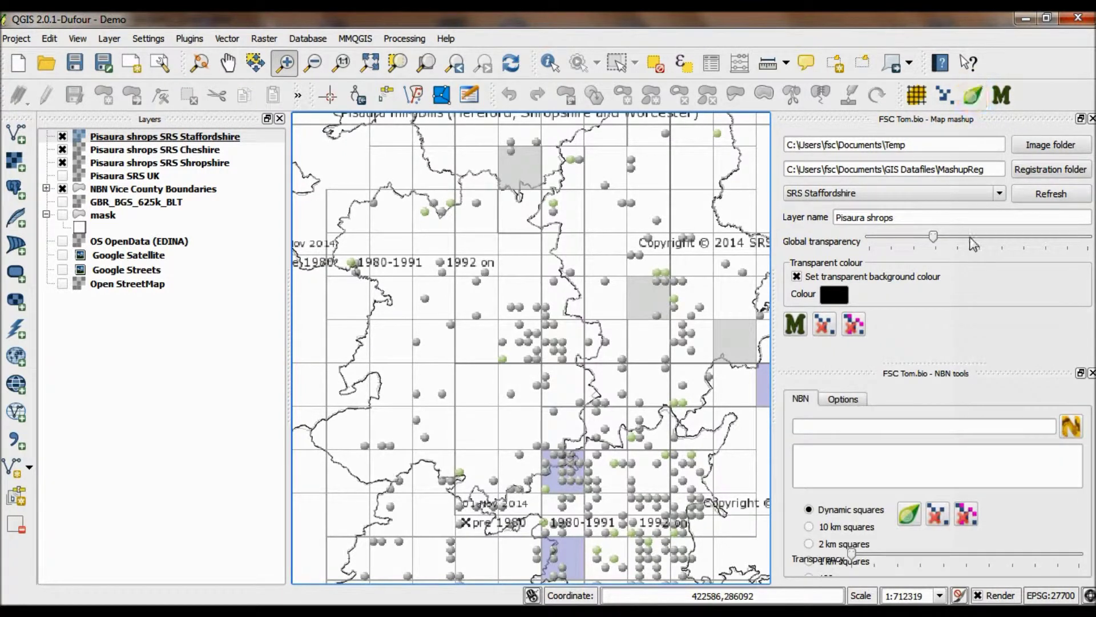
left_click_drag(1005, 377, 961, 218)
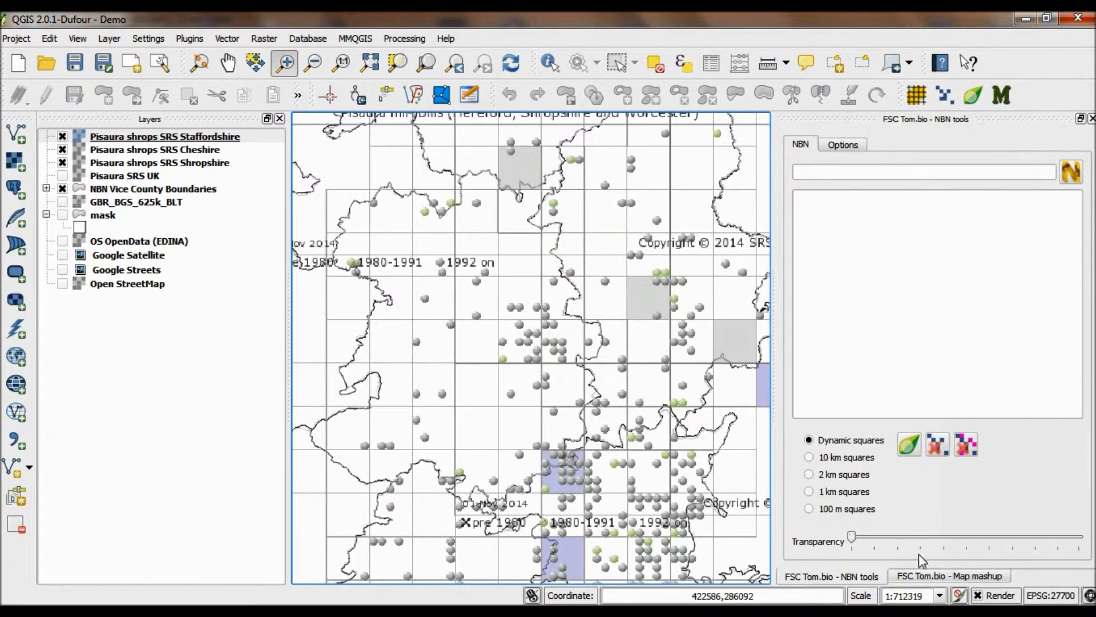
left_click(925, 577)
left_click(867, 573)
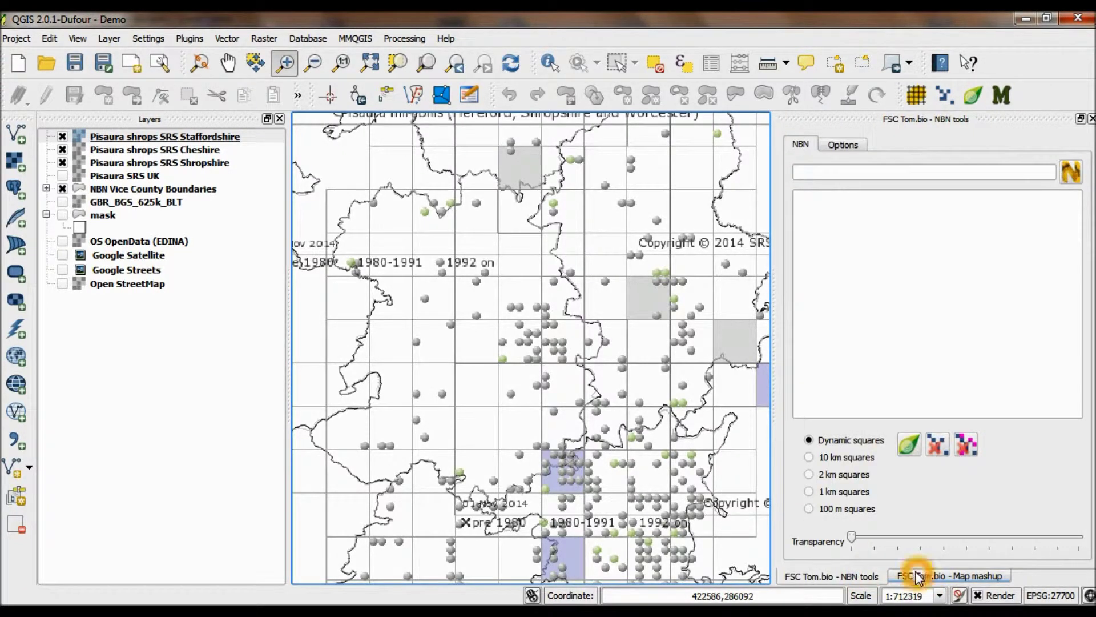
Step: Search NBN for 'pisaura' and create a Pisaura mirabilis layer of 2 km tetrad squares
left_click(911, 171)
left_click(910, 170)
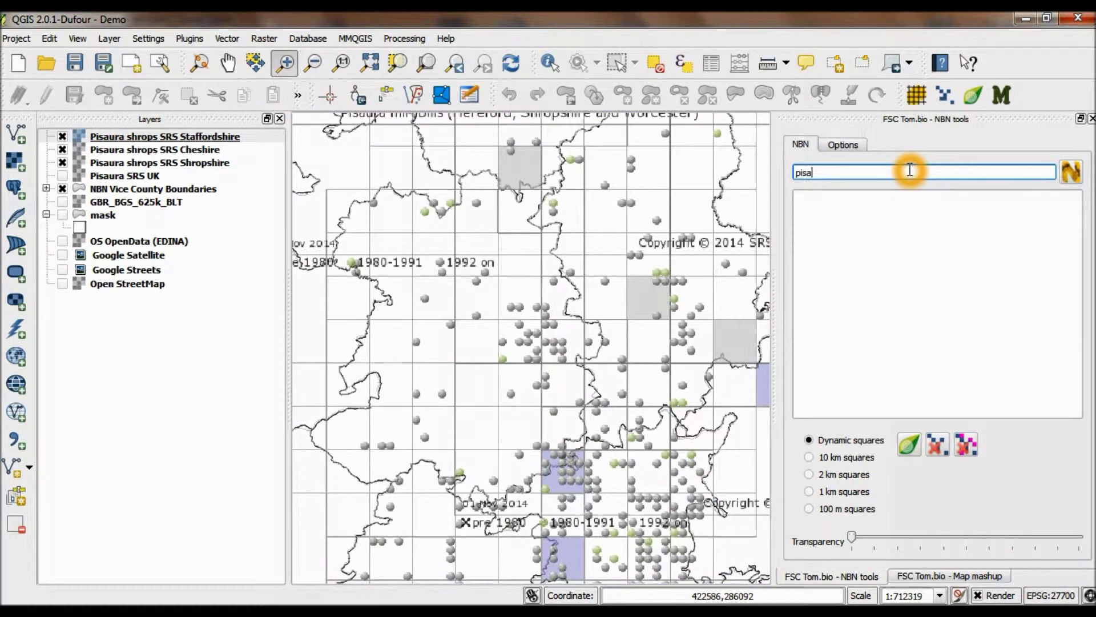
left_click(1072, 173)
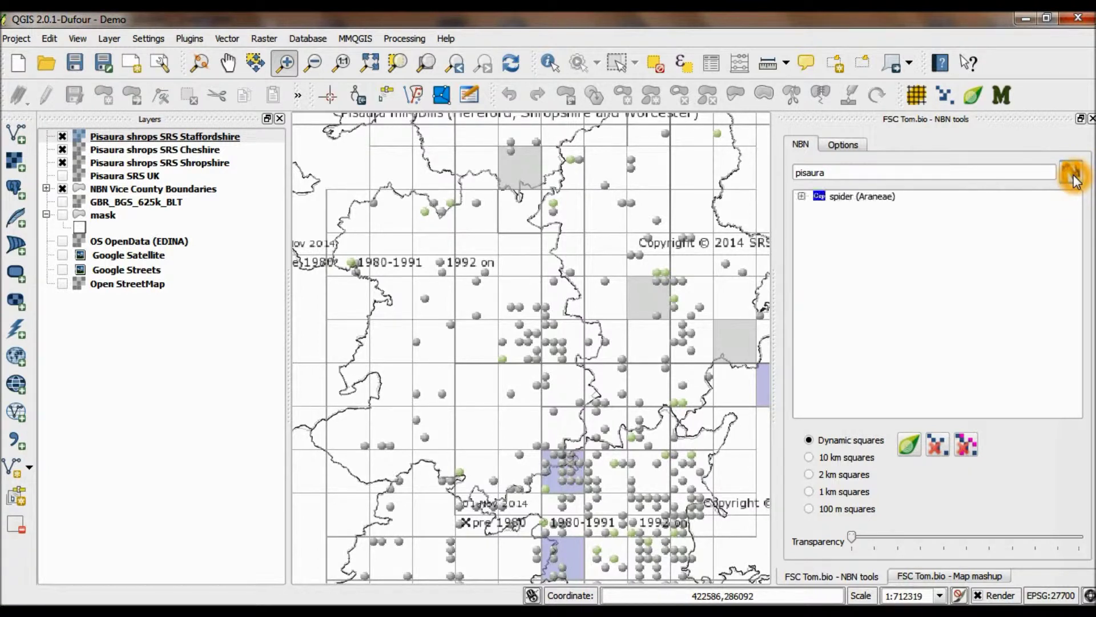
left_click(802, 197)
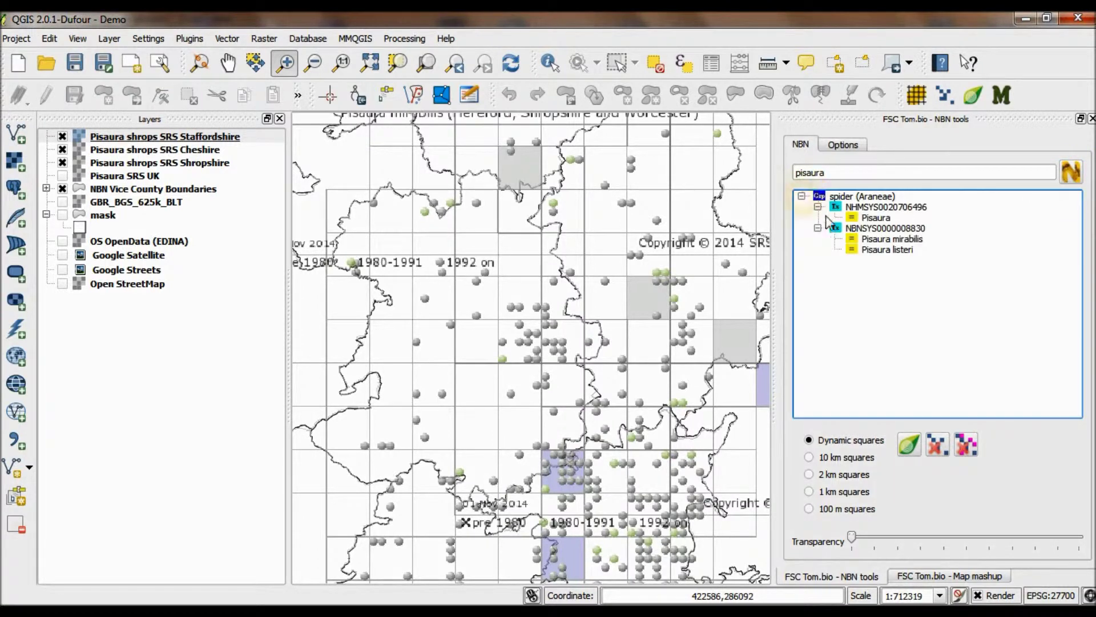
left_click(877, 228)
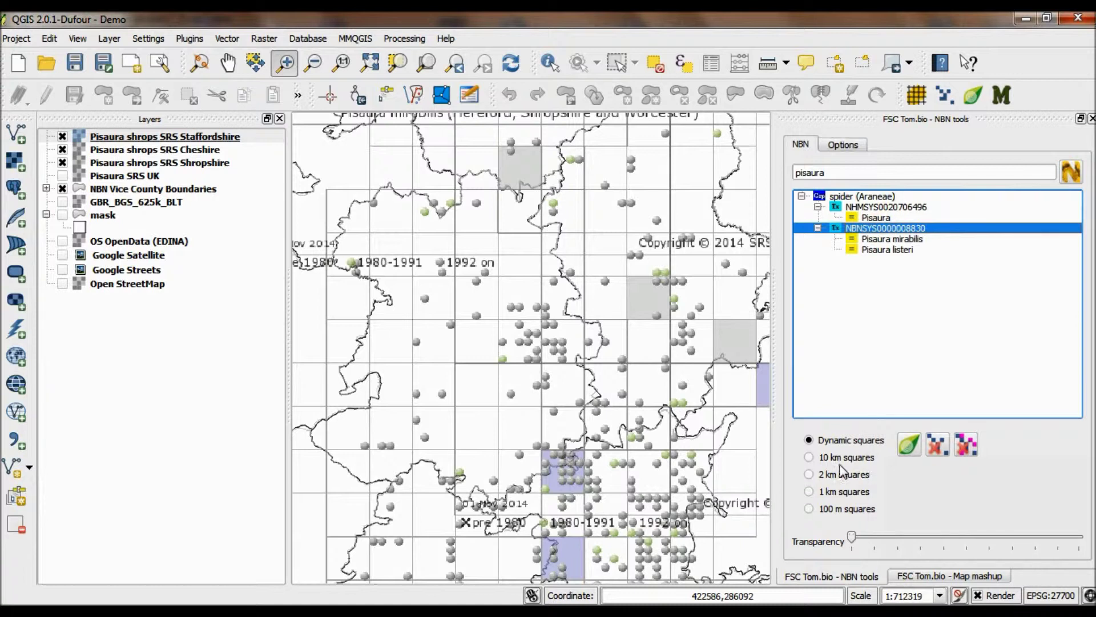
left_click(811, 475)
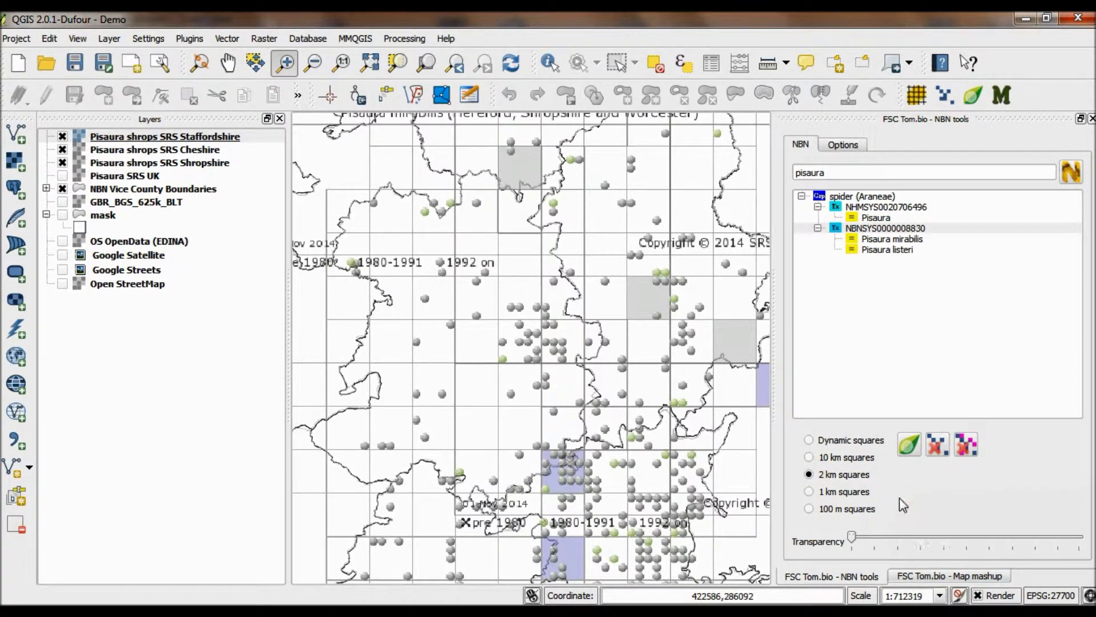
left_click(963, 535)
left_click(887, 536)
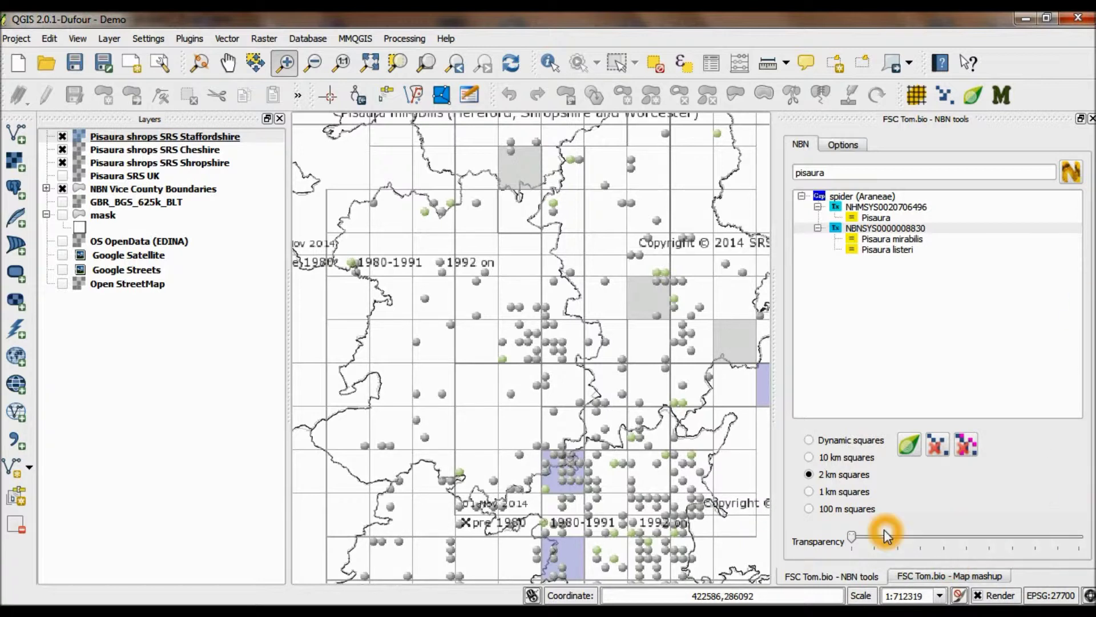
left_click(912, 444)
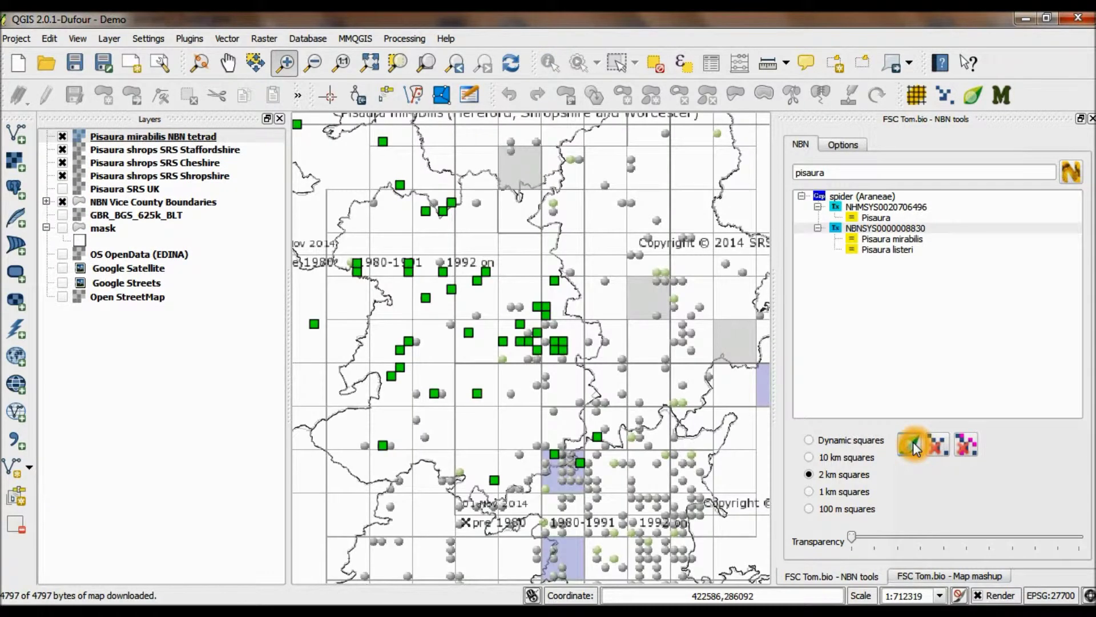
Step: Move the Pisaura mirabilis NBN tetrad layer beneath the SRS county layers
left_click(592, 349)
left_click(579, 361)
left_click(221, 153)
left_click_drag(207, 137, 212, 170)
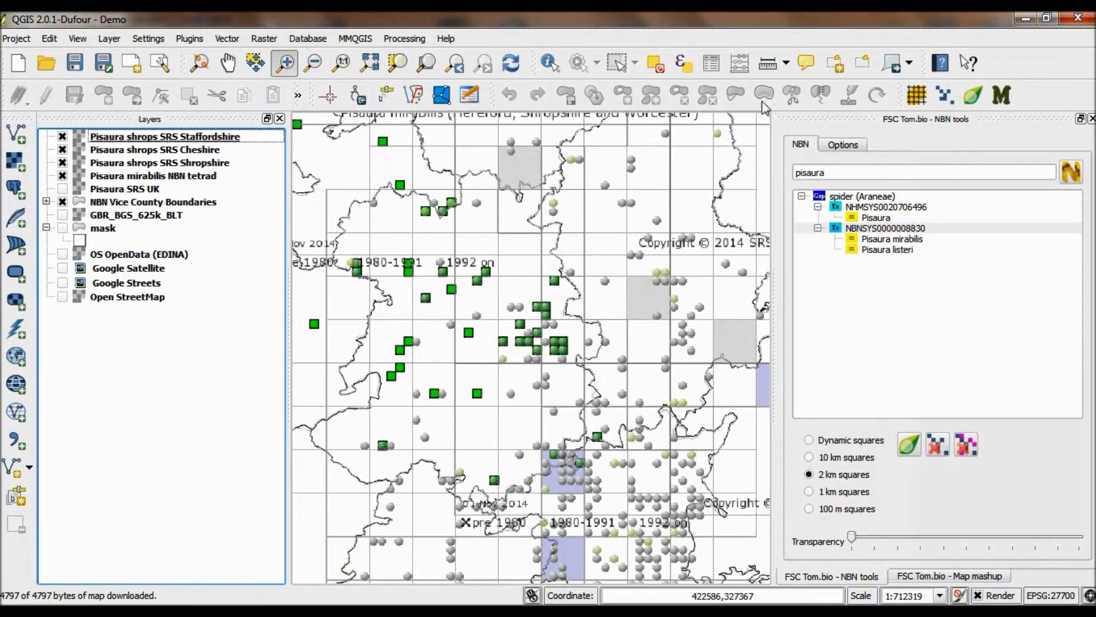
Step: Dock the Biological record display panel with NBN tools and load the records CSV
left_click(943, 95)
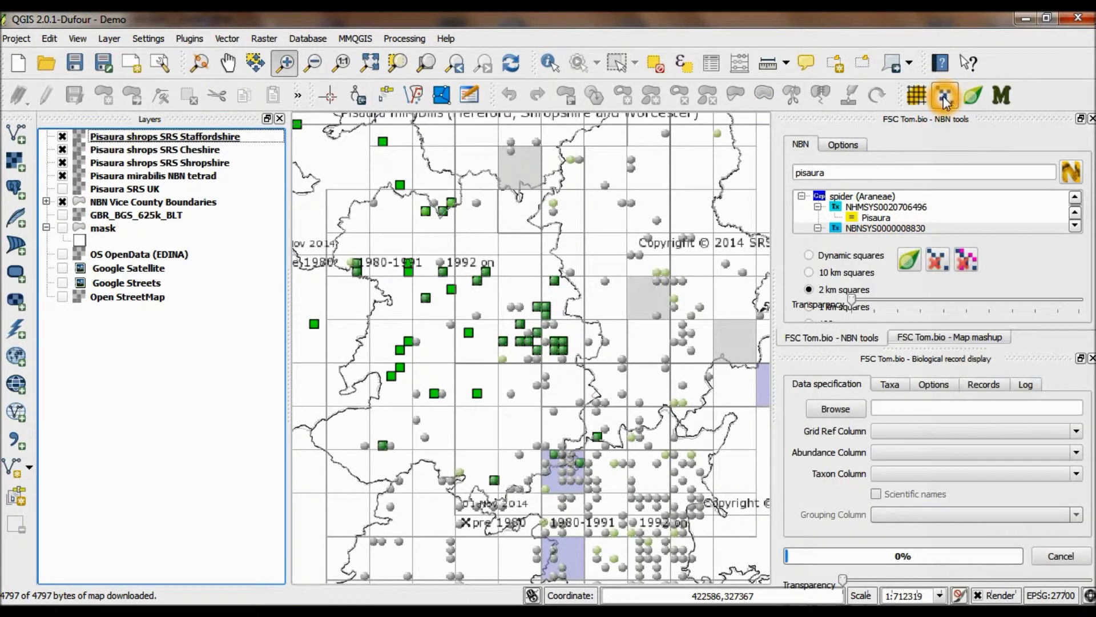
left_click_drag(989, 366, 973, 220)
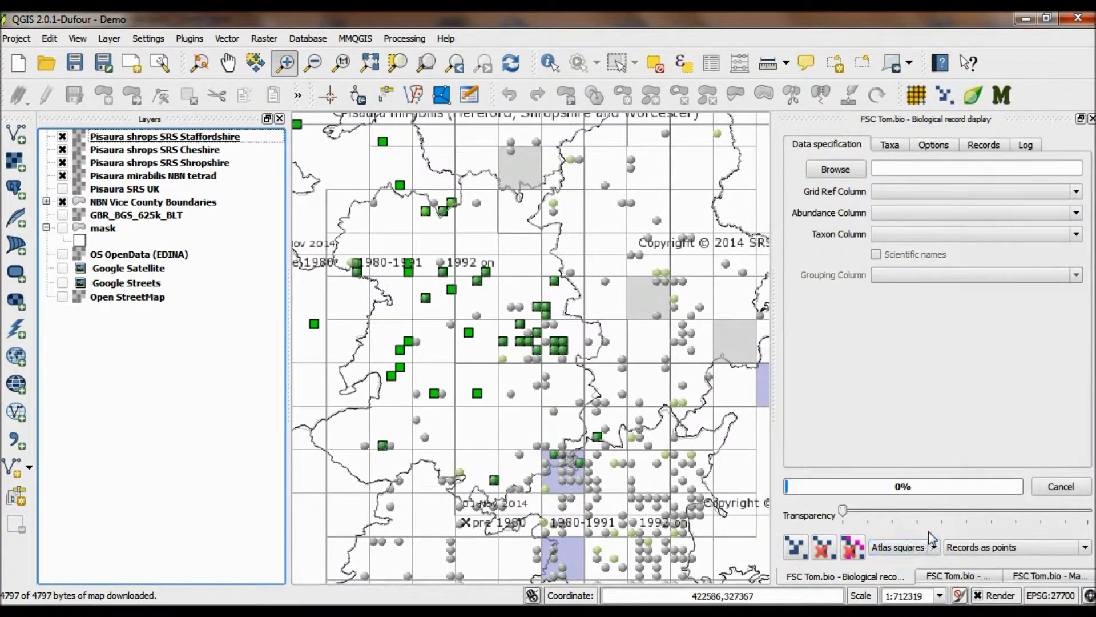
left_click(835, 170)
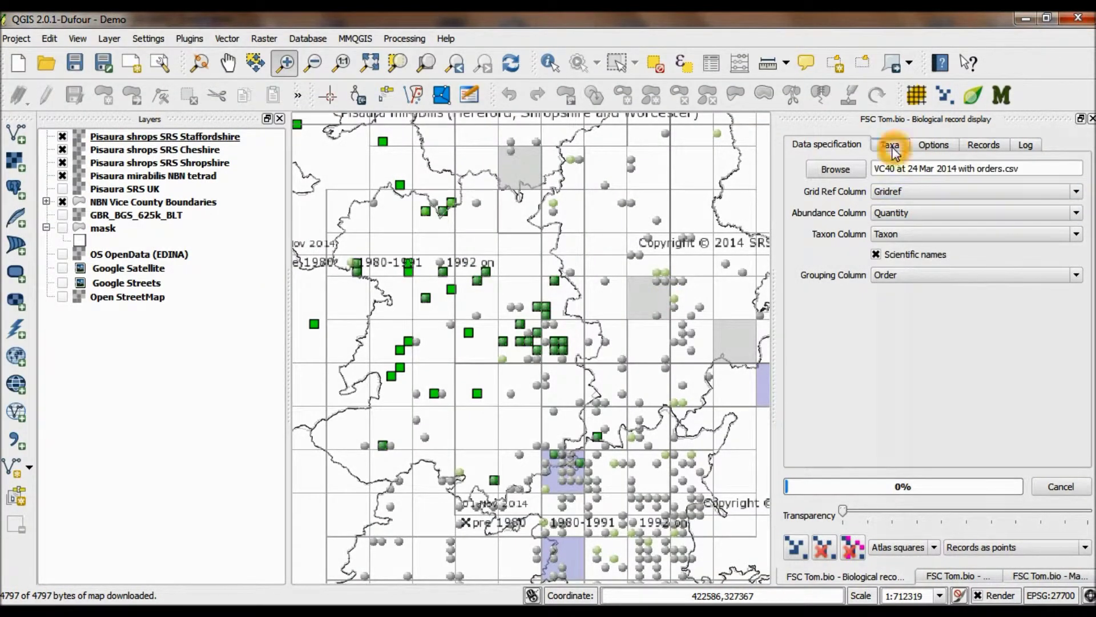
Step: Tick Pisaura mirabilis under Araneae and create its 2 km atlas circles layer
left_click(892, 149)
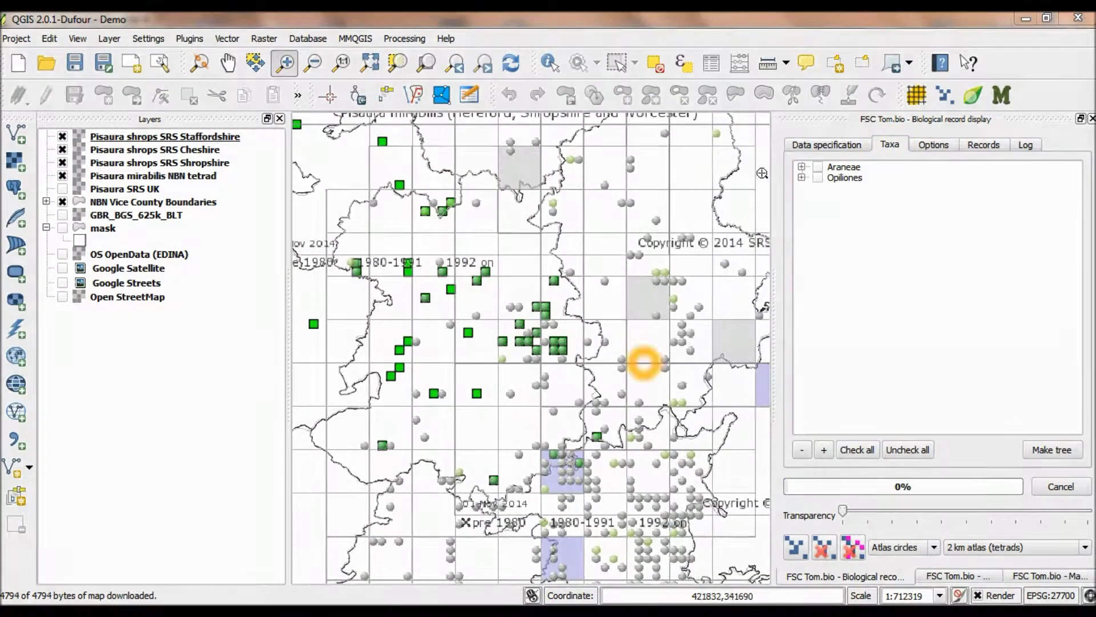
left_click(802, 167)
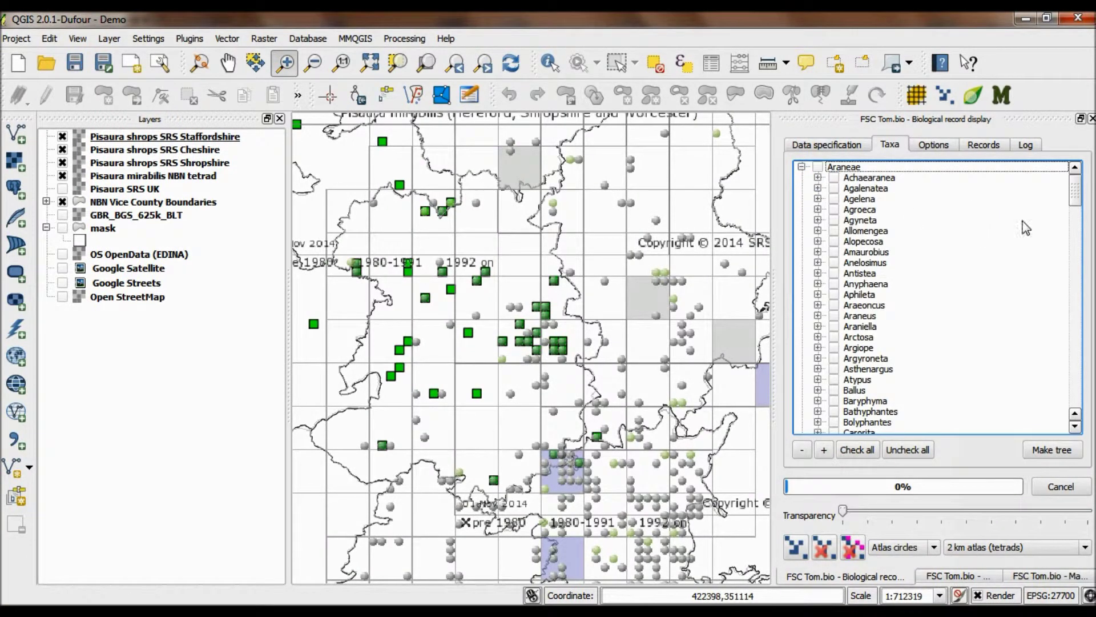
left_click_drag(1080, 197, 1080, 332)
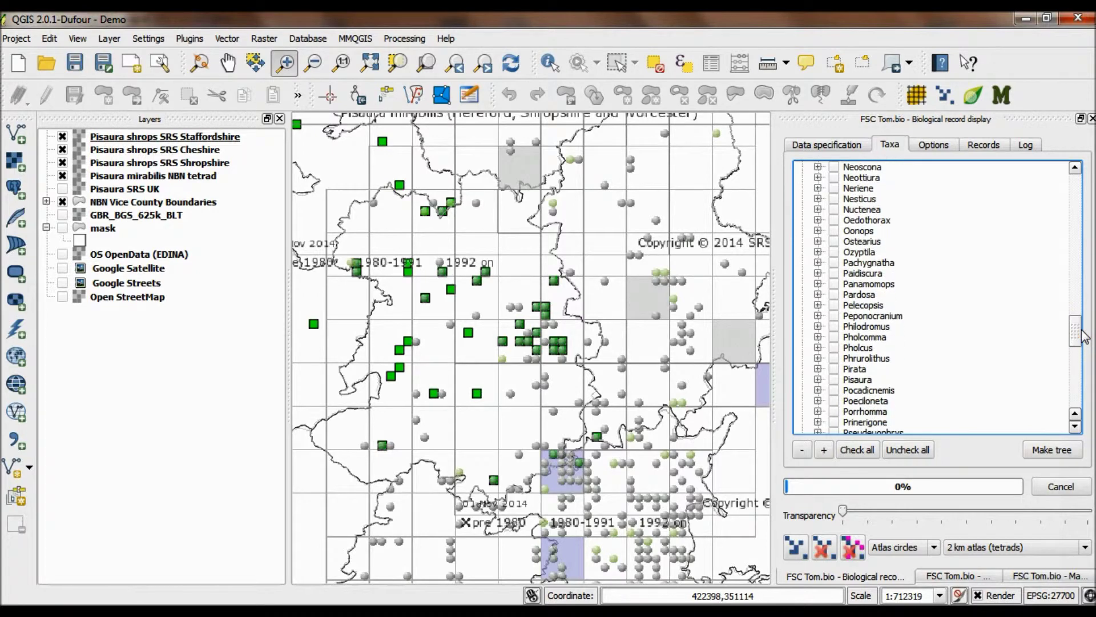
left_click(817, 379)
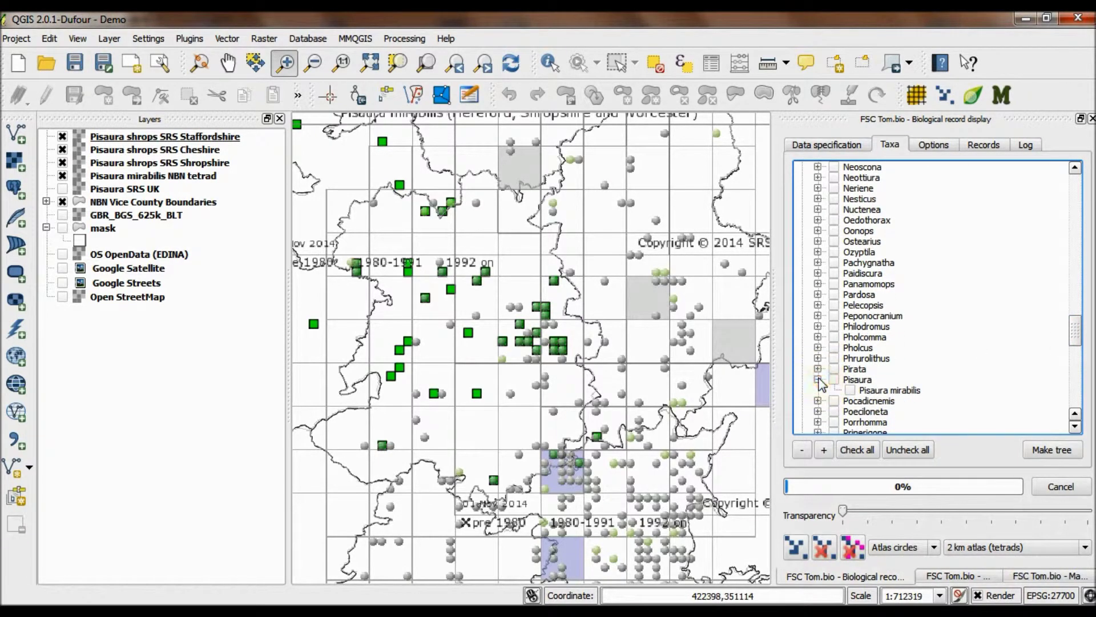
left_click(851, 390)
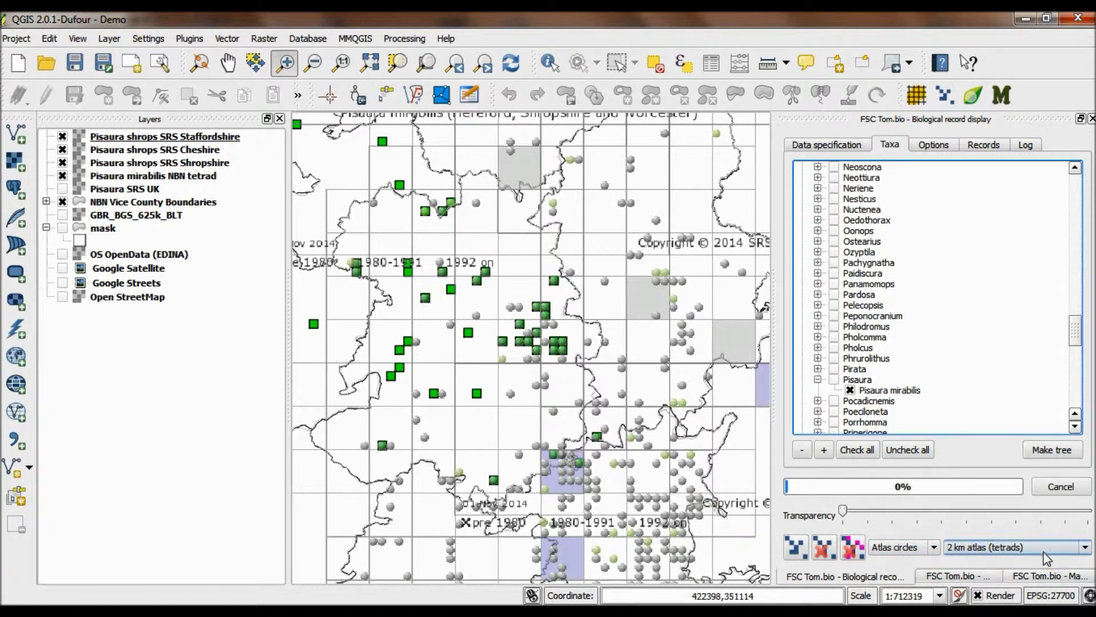
left_click(799, 548)
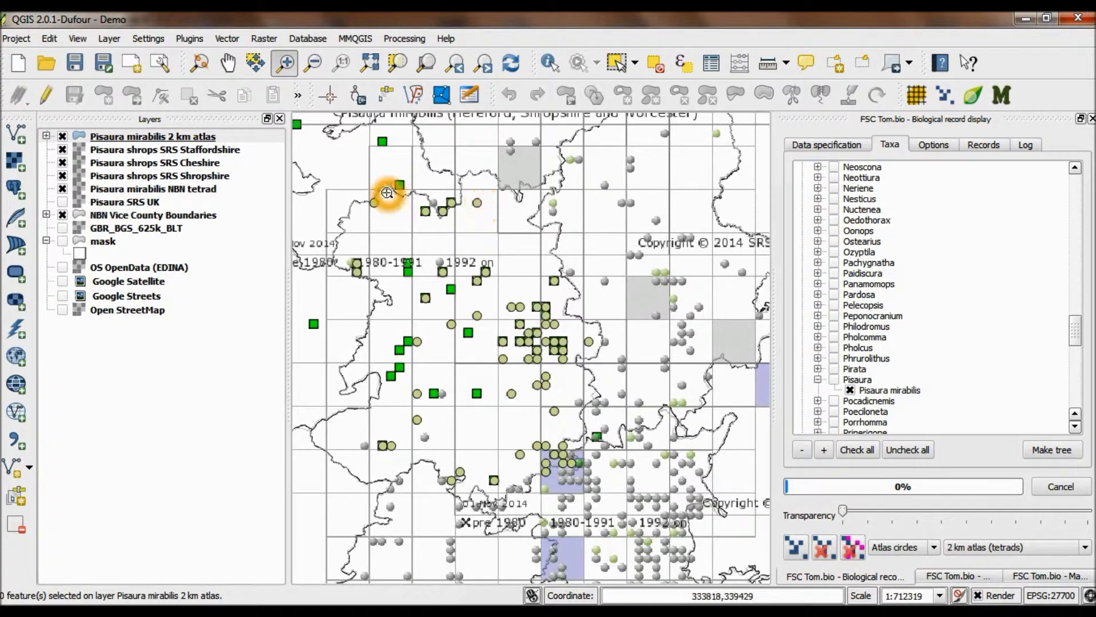
Step: Change the 2 km atlas layer's Simple fill colour to magenta
double_click(172, 137)
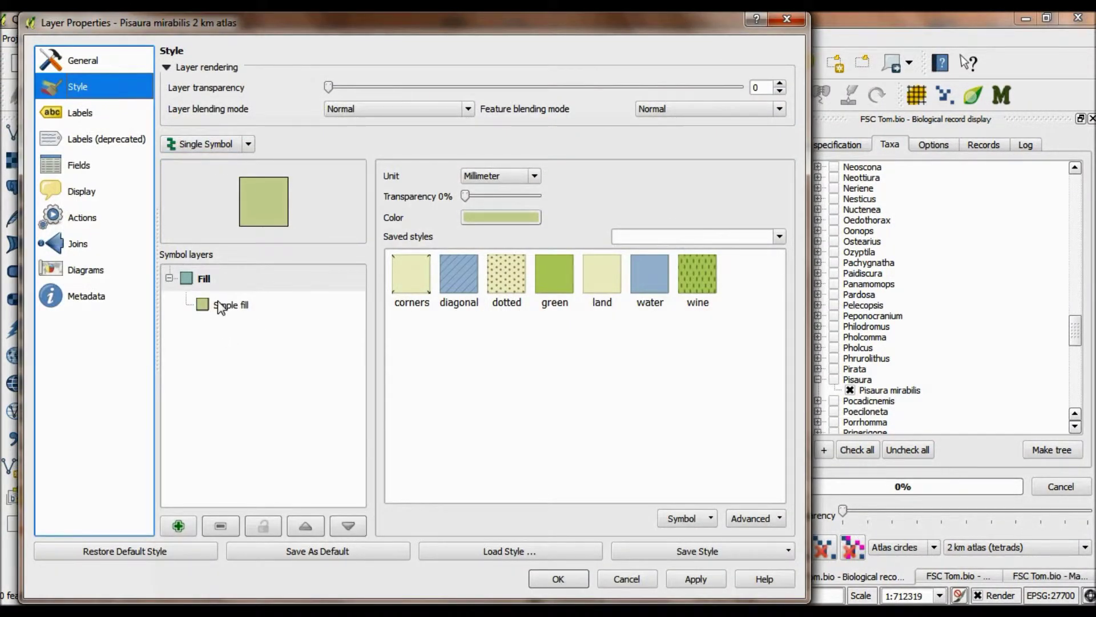
left_click(220, 308)
left_click(517, 197)
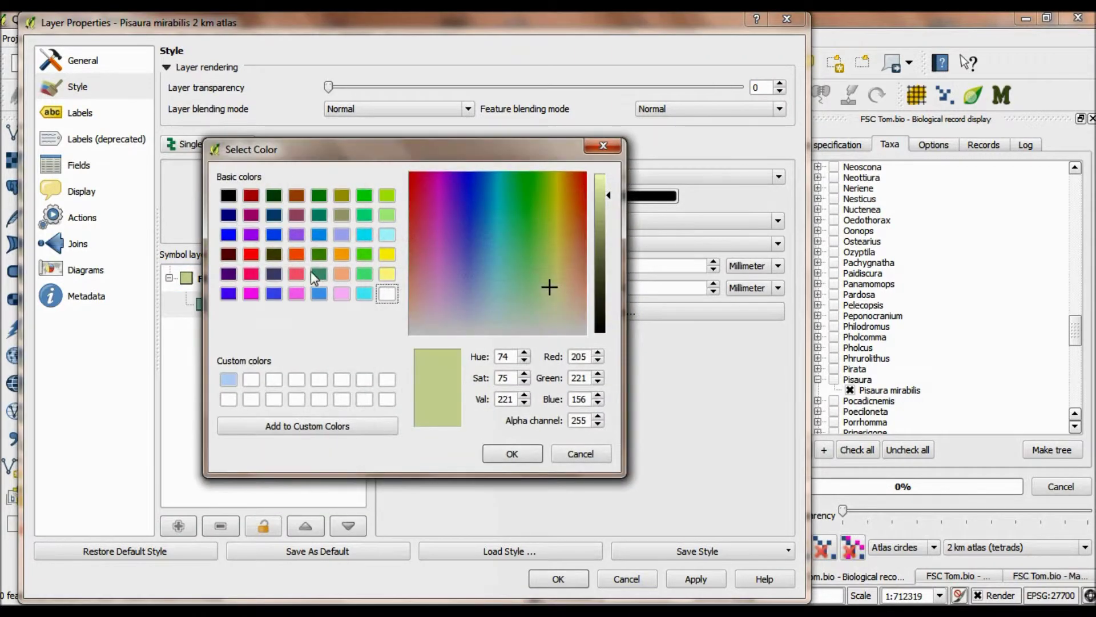
left_click(296, 294)
left_click(508, 455)
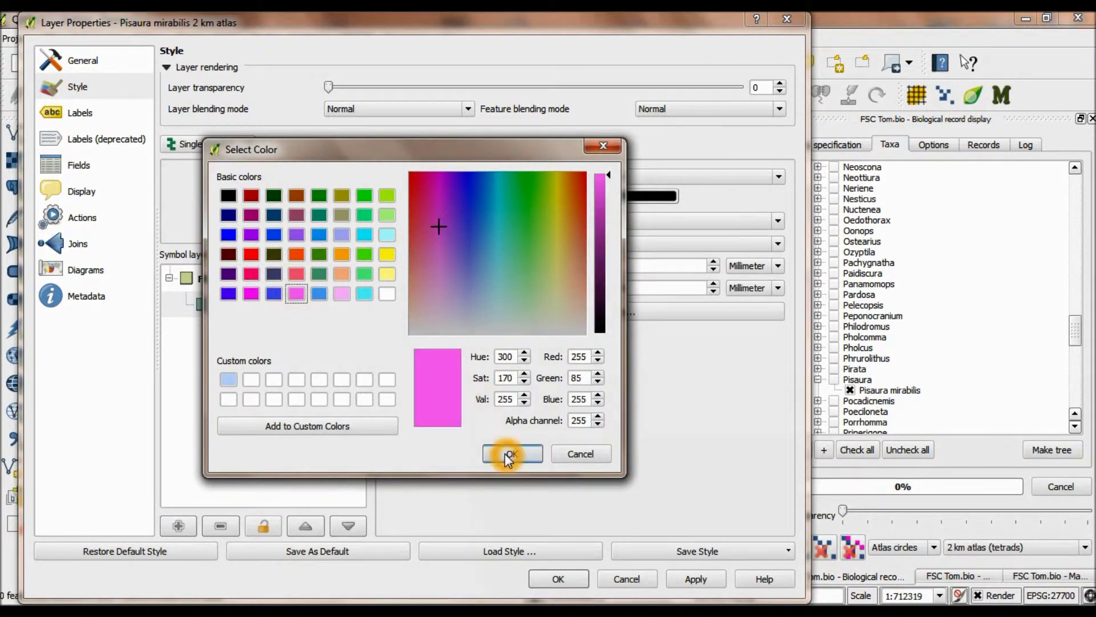
left_click(555, 576)
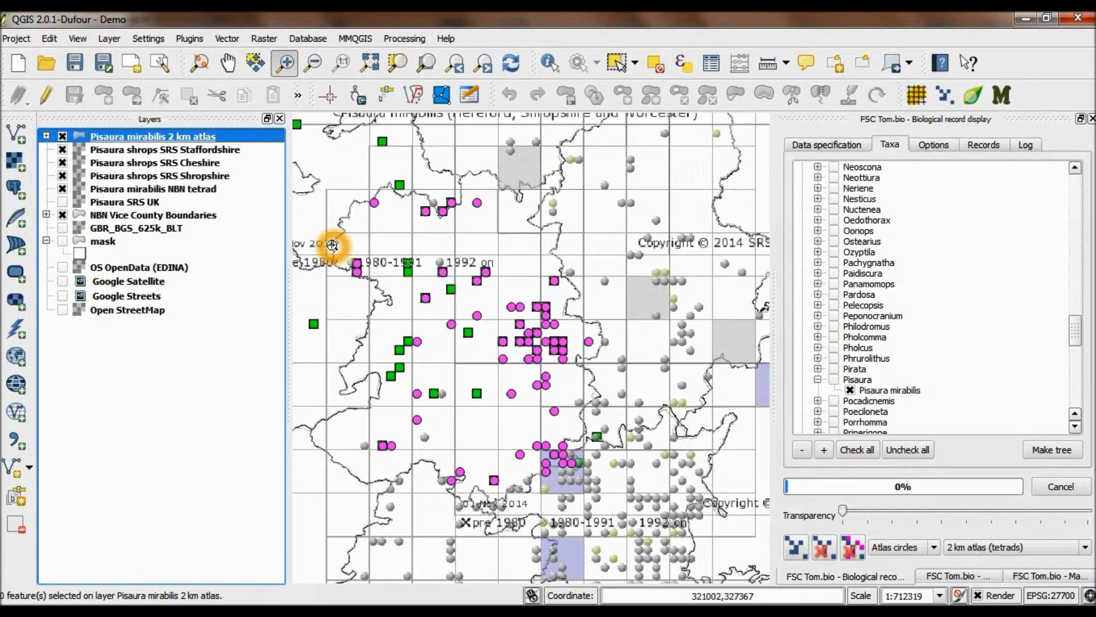
left_click(68, 269)
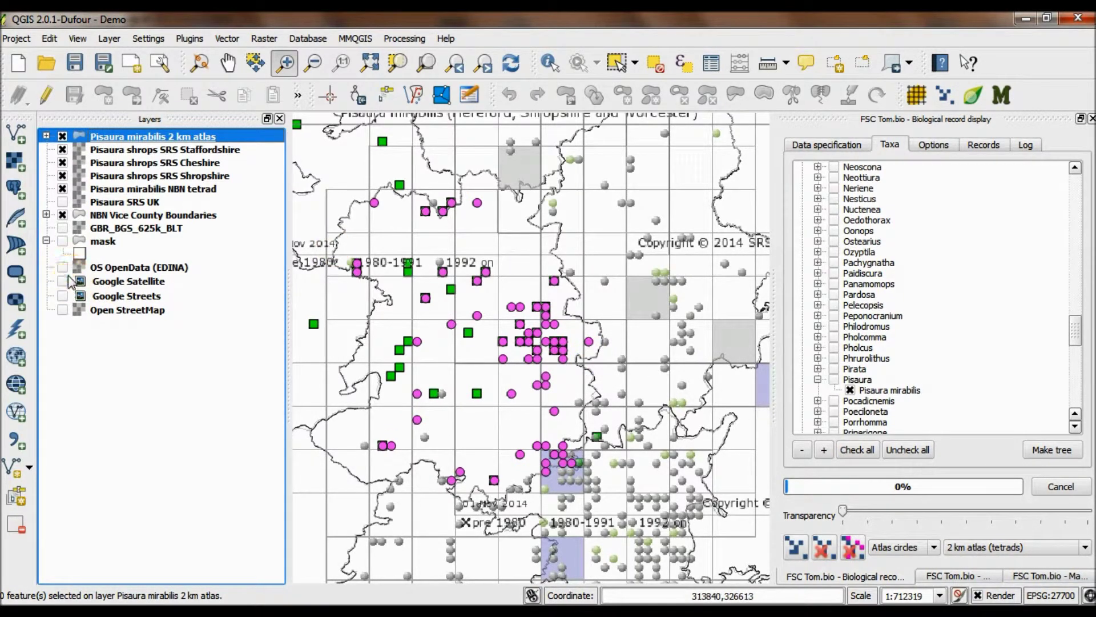
Step: Turn on the OS OpenData (EDINA) layer and zoom to Telford and Wolverhampton
left_click(67, 273)
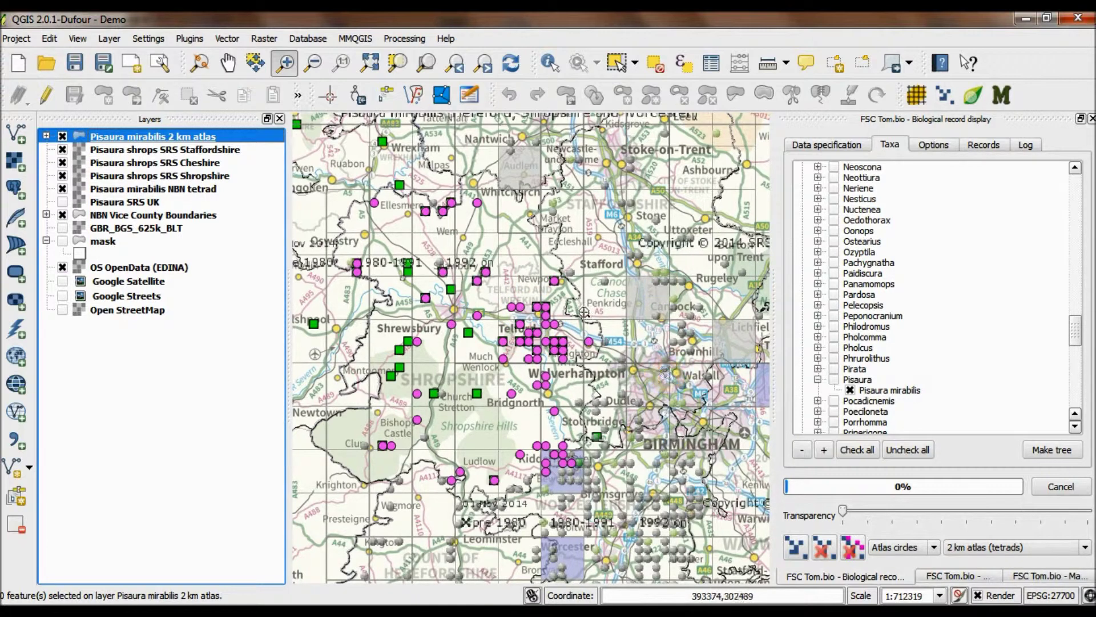
left_click(412, 242)
left_click_drag(583, 465, 696, 448)
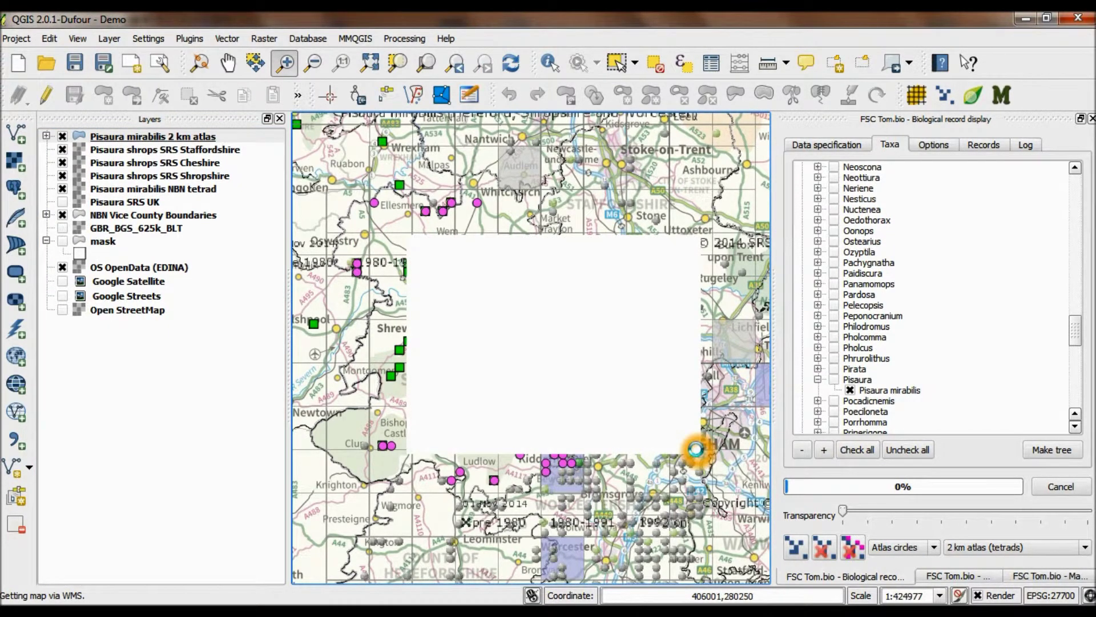